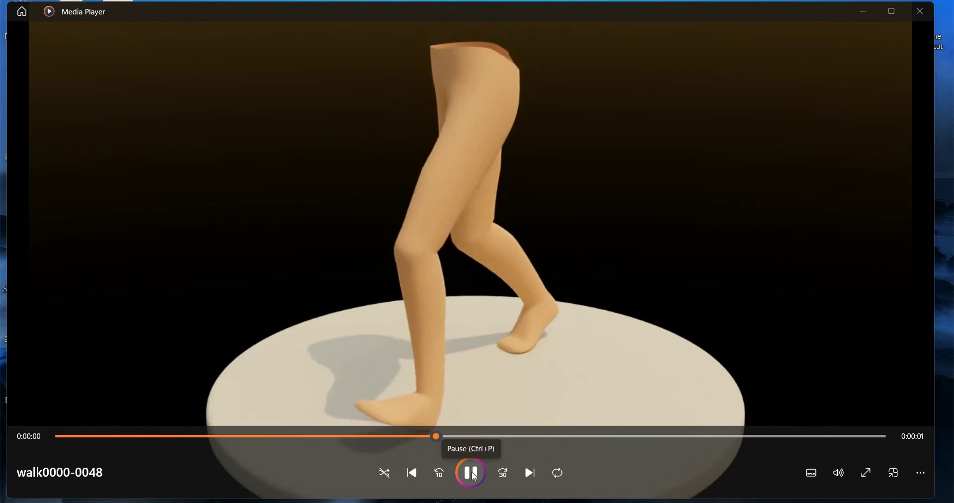
Pause the rendered walk video and switch to the leg rig file in Blender
key("ctrl+p")
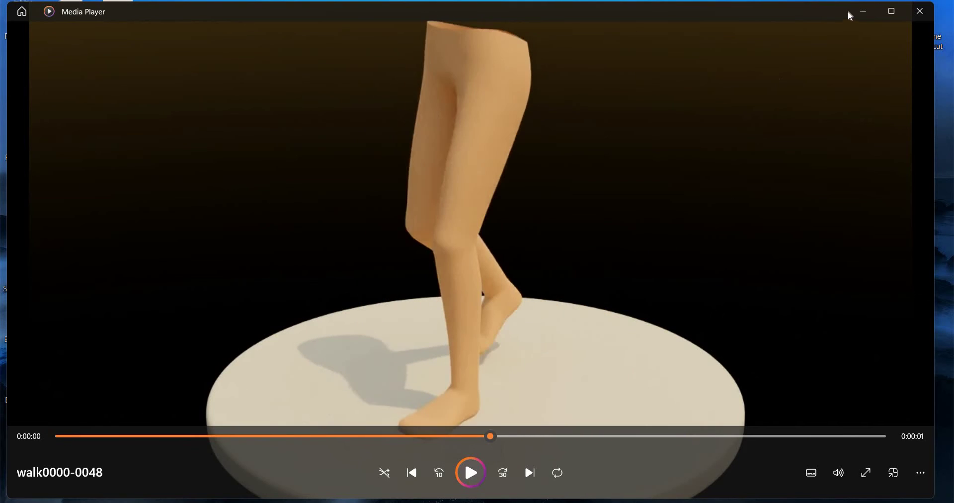
left_click(865, 16)
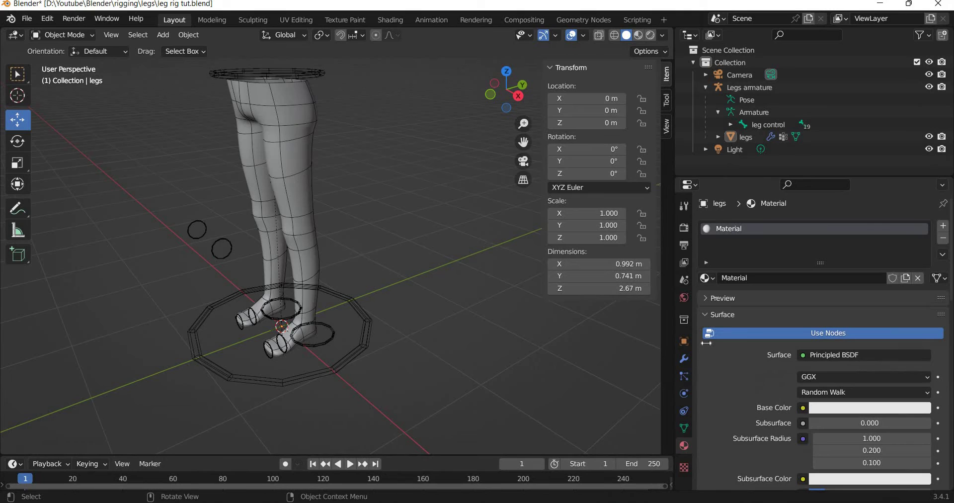
Give the legs mesh's material a darkened orange base colour with hue 0.051 and saturation 0.817, shown in Material Preview shading
left_click(290, 177)
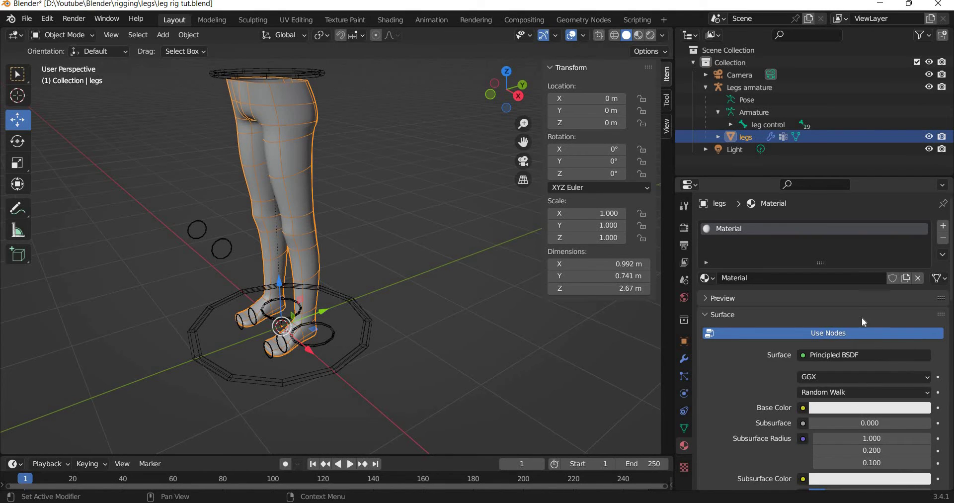
left_click(861, 410)
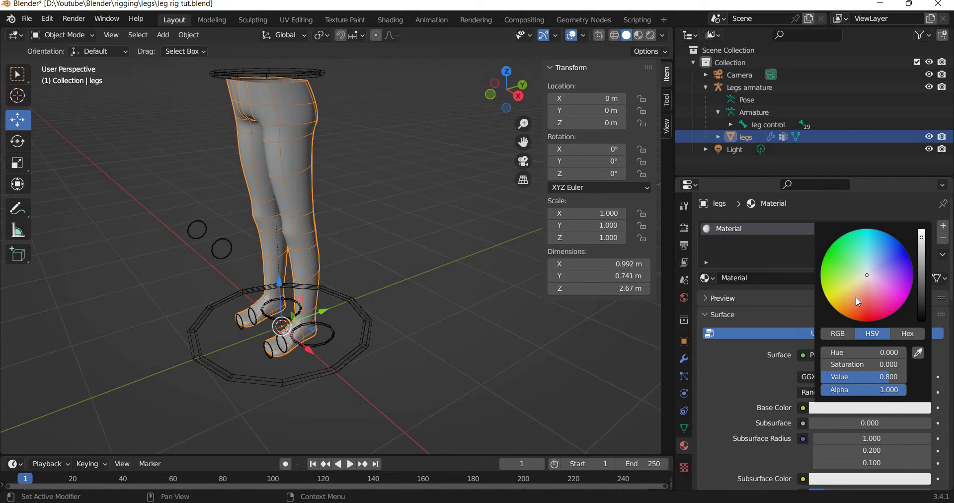
left_click(856, 297)
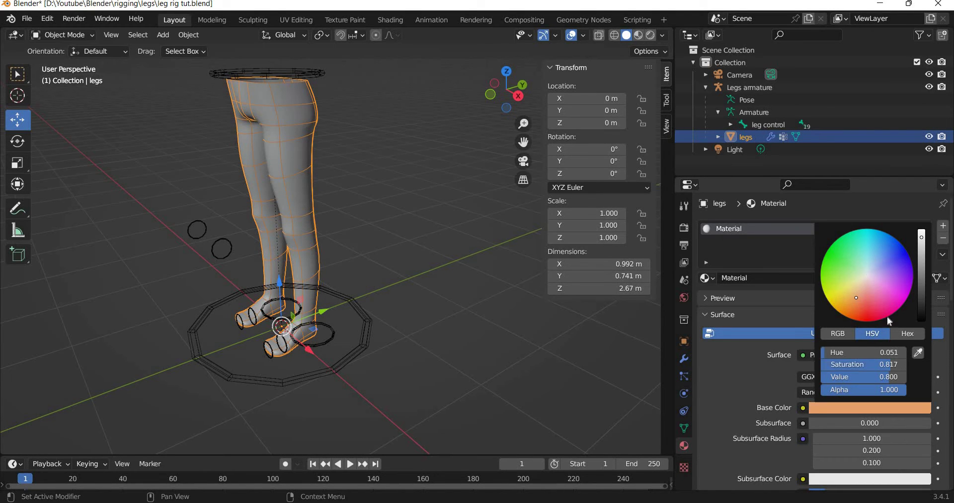
left_click(638, 33)
left_click(396, 294)
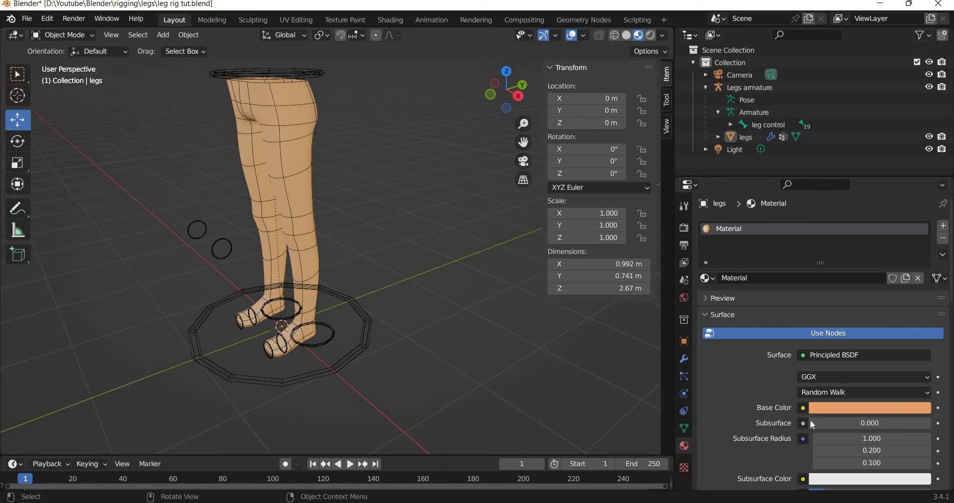
left_click(869, 407)
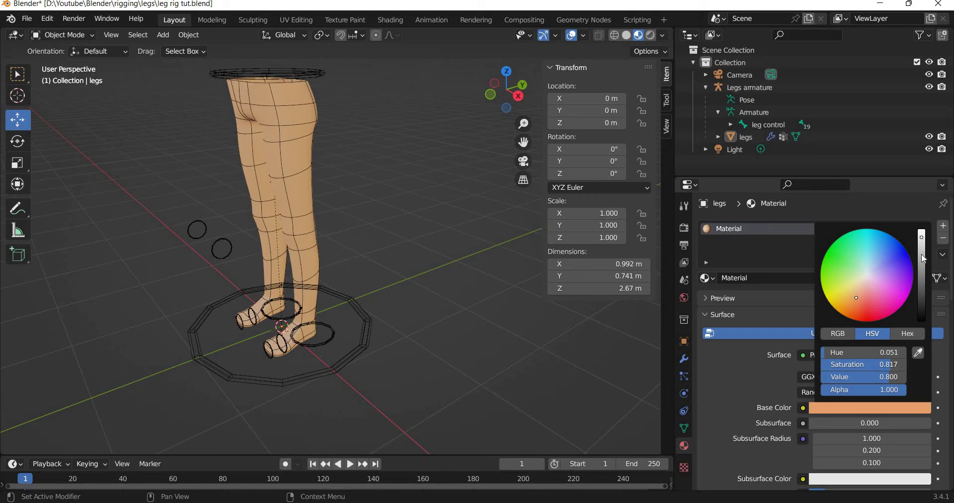
left_click_drag(921, 250, 921, 255)
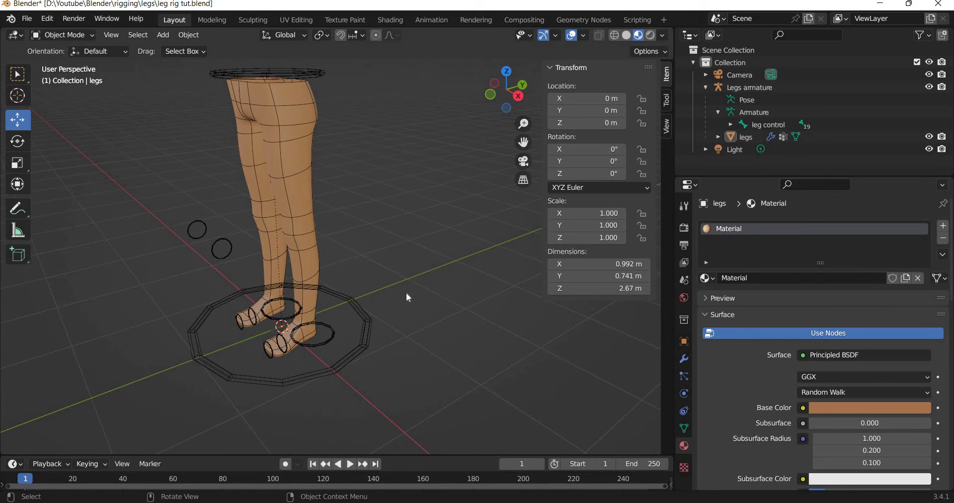
Put the legs armature into Pose Mode and select the large leg control ring around the feet
left_click(80, 36)
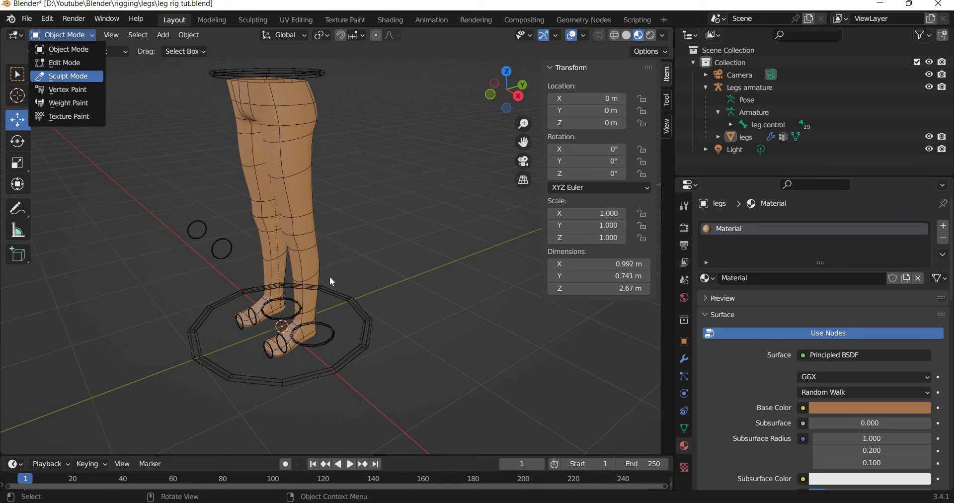
left_click(220, 224)
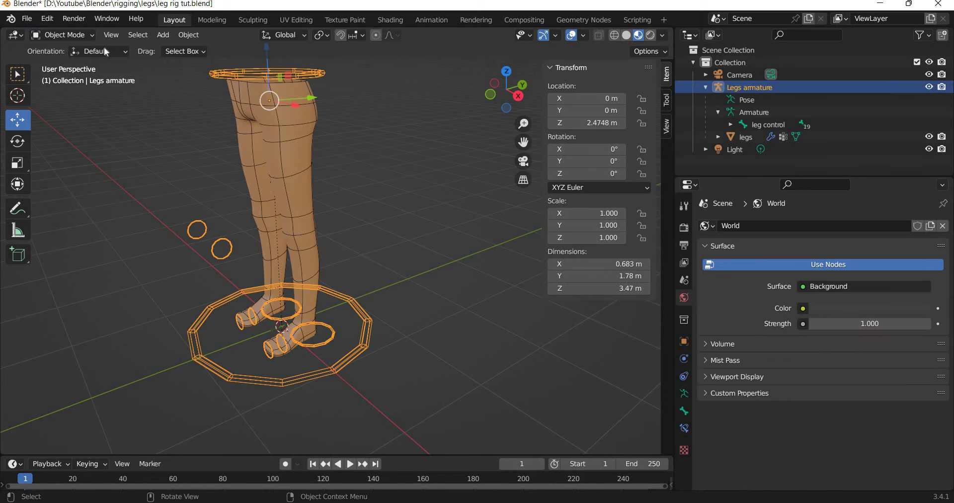
left_click(82, 34)
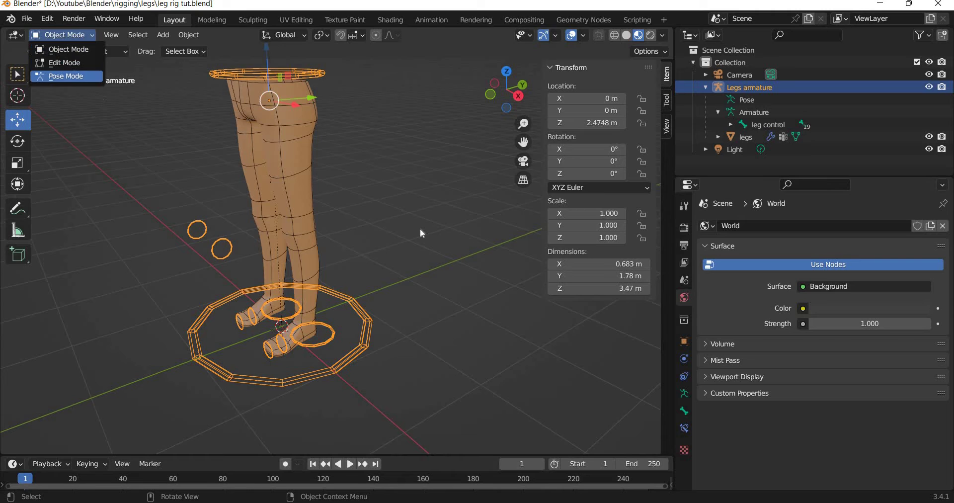
left_click(65, 77)
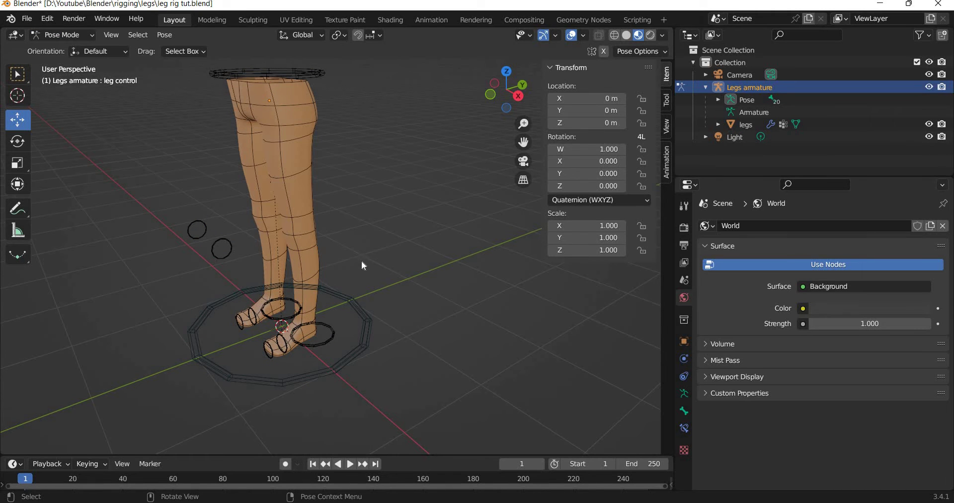
left_click(358, 312)
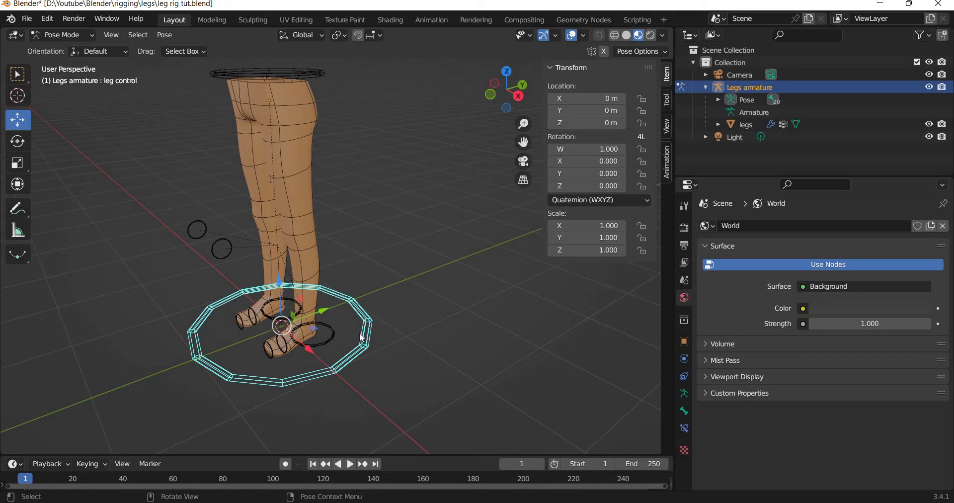
Enlarge the timeline area and turn on auto keying
middle_click_drag(360, 337, 433, 463)
left_click_drag(440, 390, 292, 401)
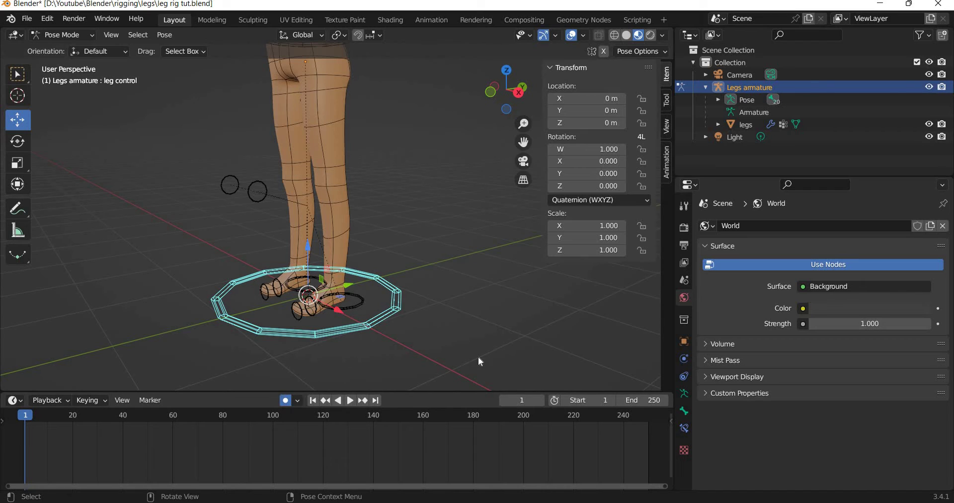
Set the animation's end frame to 40 and fit that frame range in the timeline
left_click(646, 400)
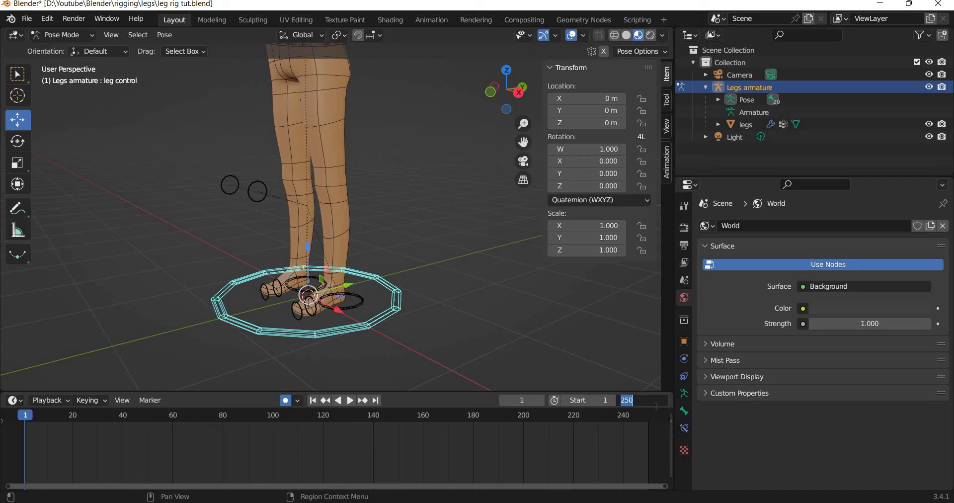
type("40")
key("Return")
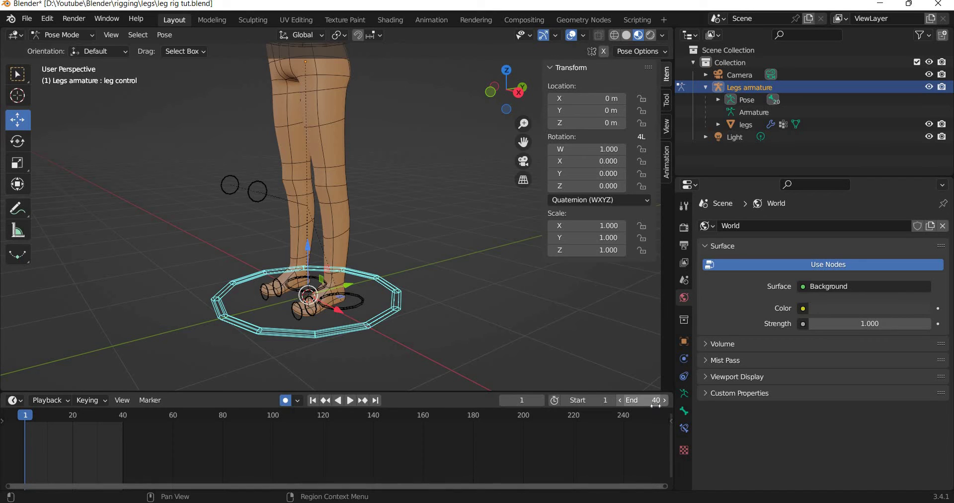
middle_click_drag(432, 450, 615, 469, "ctrl")
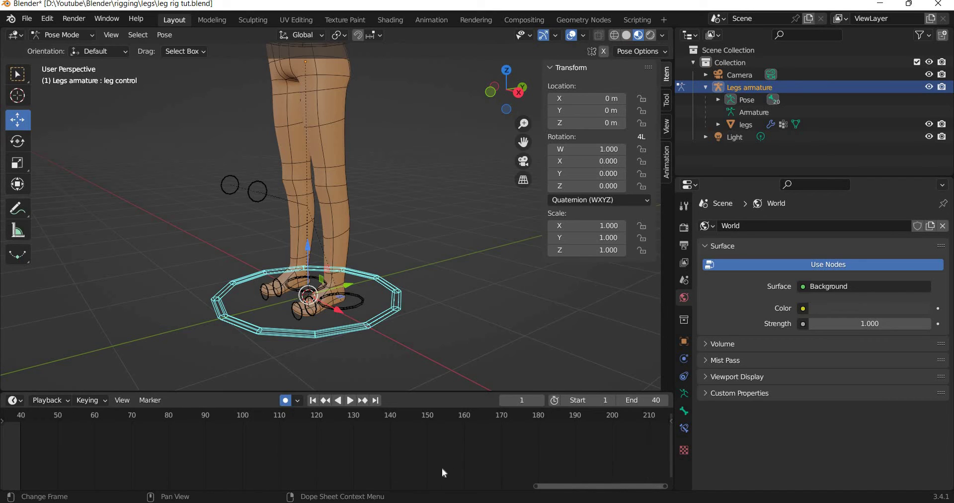
middle_click_drag(15, 467, 460, 472)
middle_click_drag(303, 457, 246, 459, "ctrl")
middle_click_drag(348, 458, 383, 341, "ctrl")
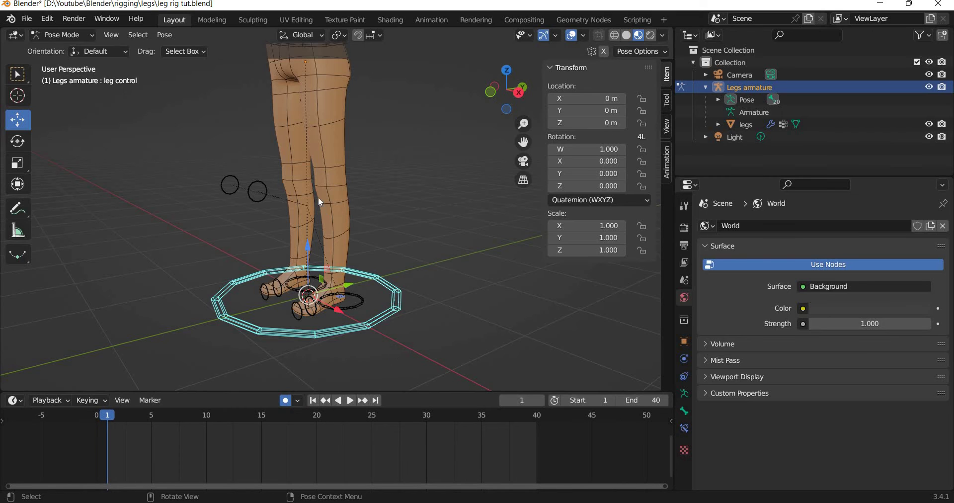
Select all control bones of the leg rig and set the animation's start frame to 0
scroll(320, 201, "down", 4)
left_click_drag(236, 116, 463, 352)
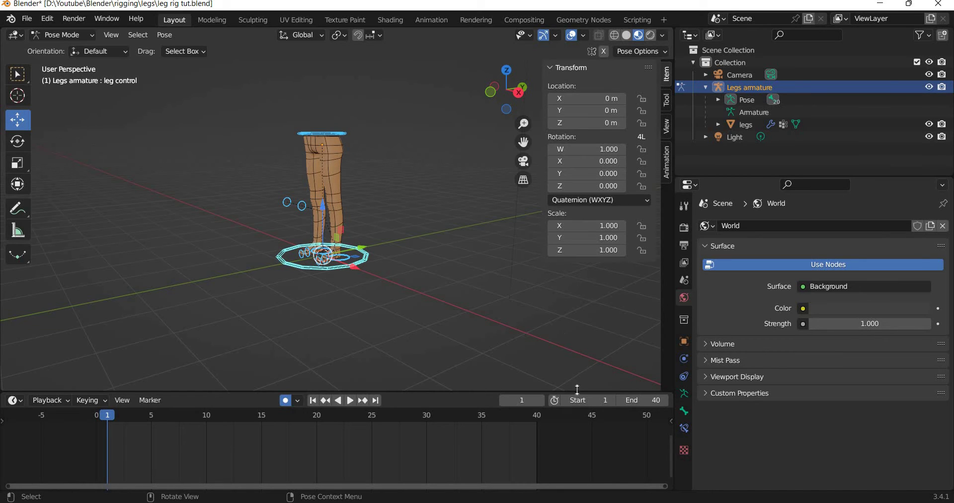
left_click(608, 403)
type("0")
key("Return")
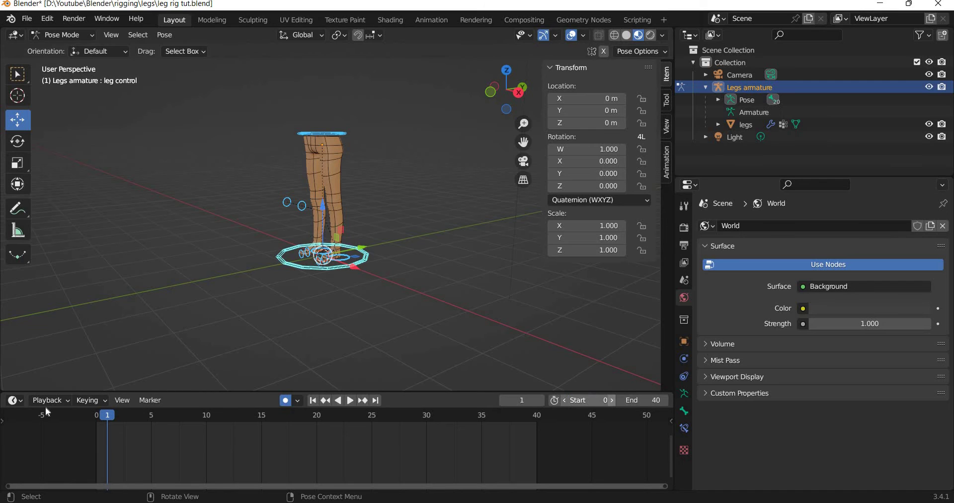
Insert a Location & Rotation keyframe for all selected control bones at frame 0
left_click(95, 415)
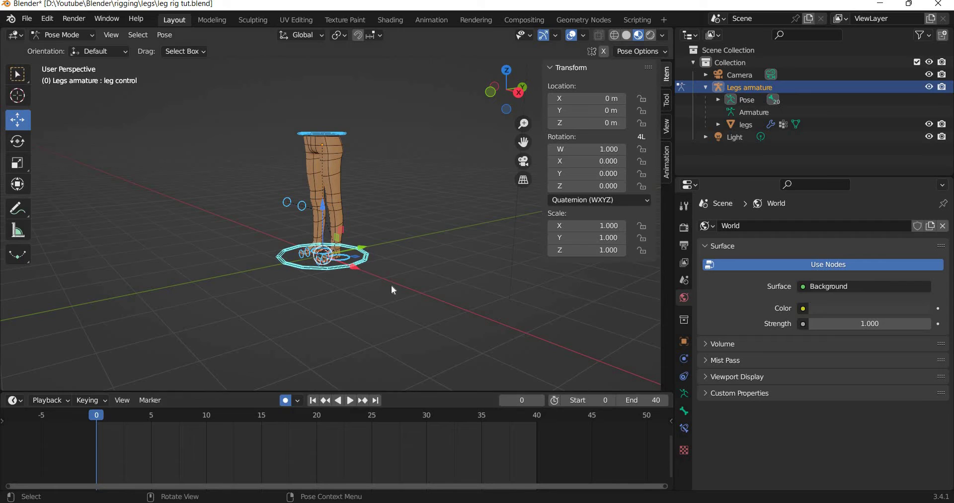
key("i")
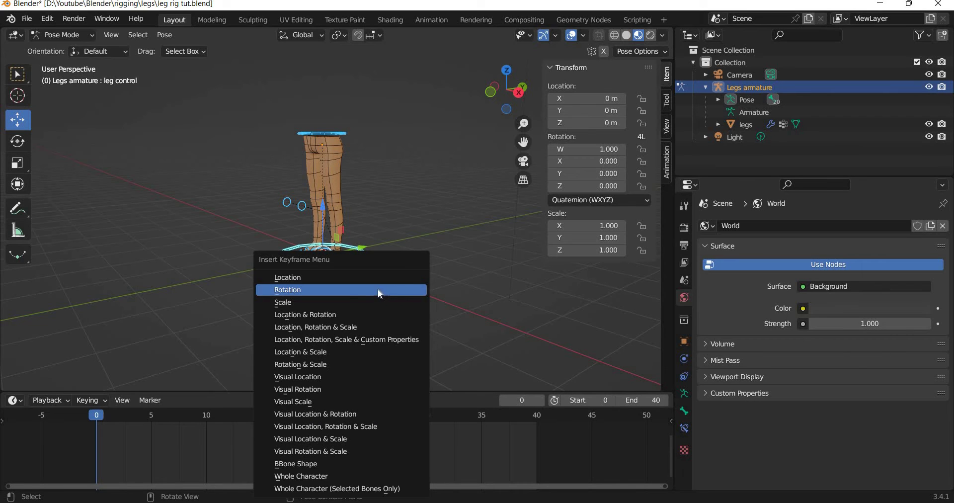
left_click(318, 314)
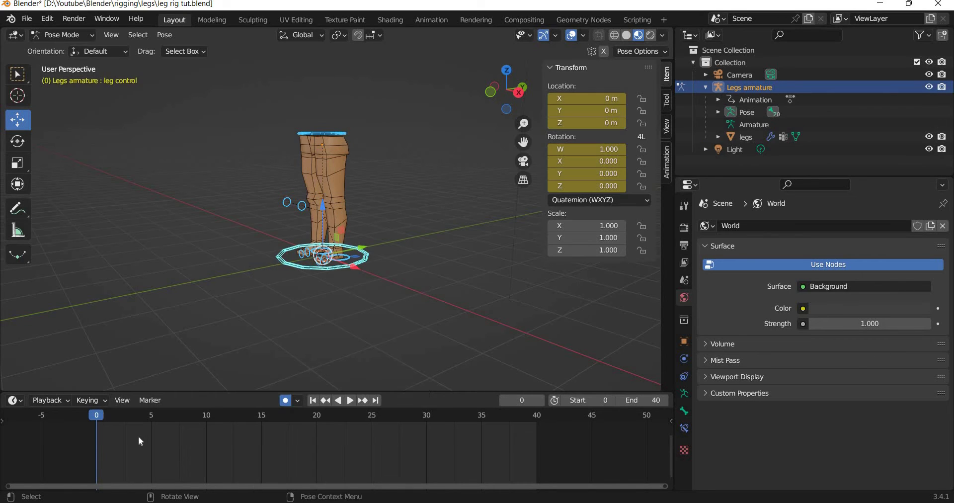
left_click_drag(100, 415, 97, 415)
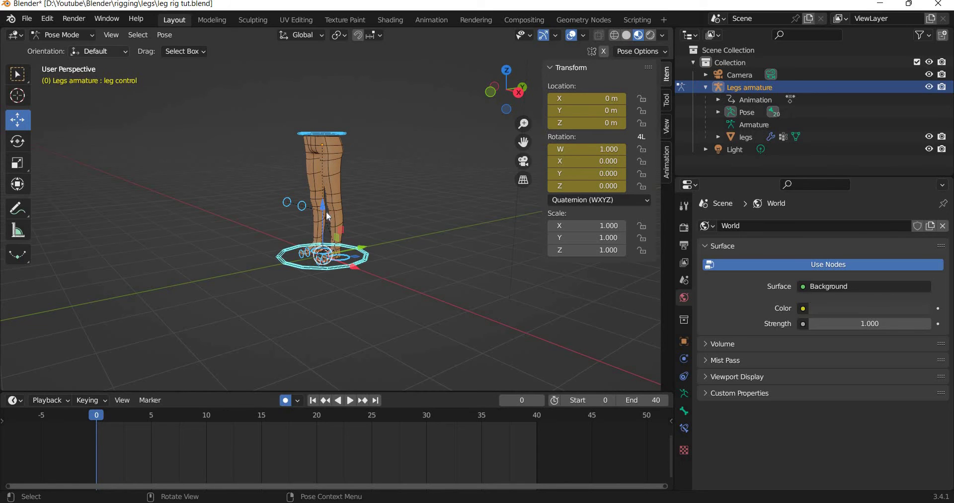
left_click_drag(322, 210, 322, 205)
key("ctrl+z")
Insert a Location & Rotation keyframe for all selected control bones at frame 40
key("space")
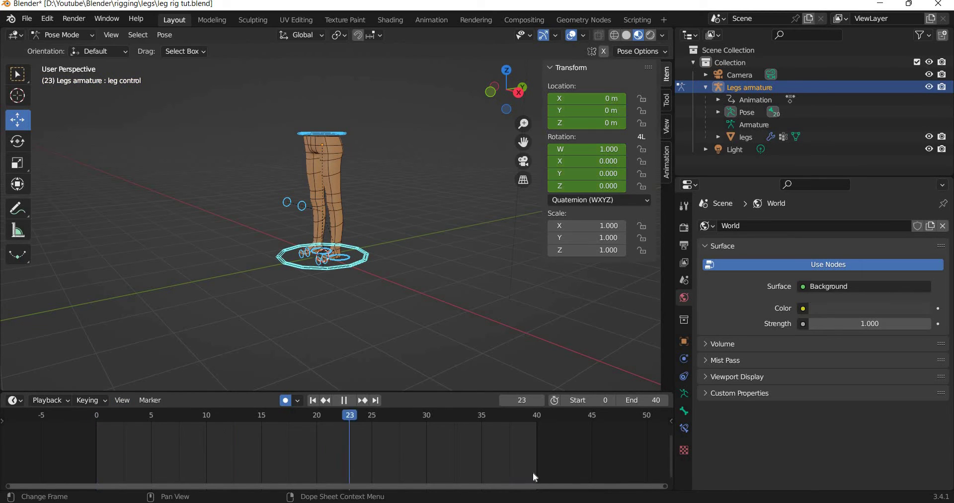
key("space")
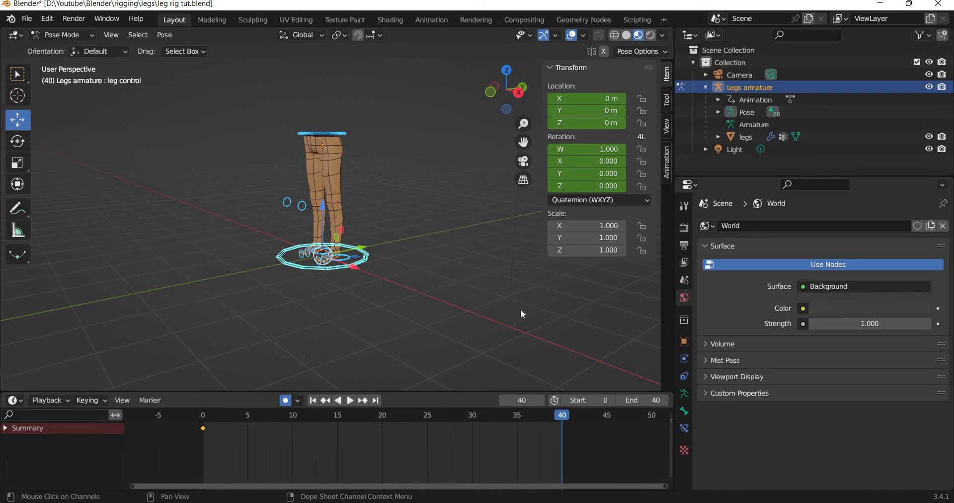
key("i")
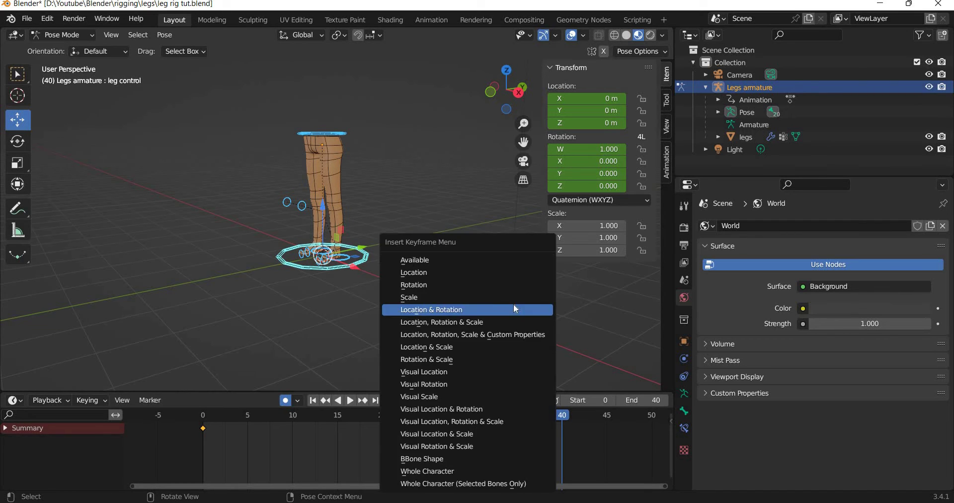
left_click(443, 312)
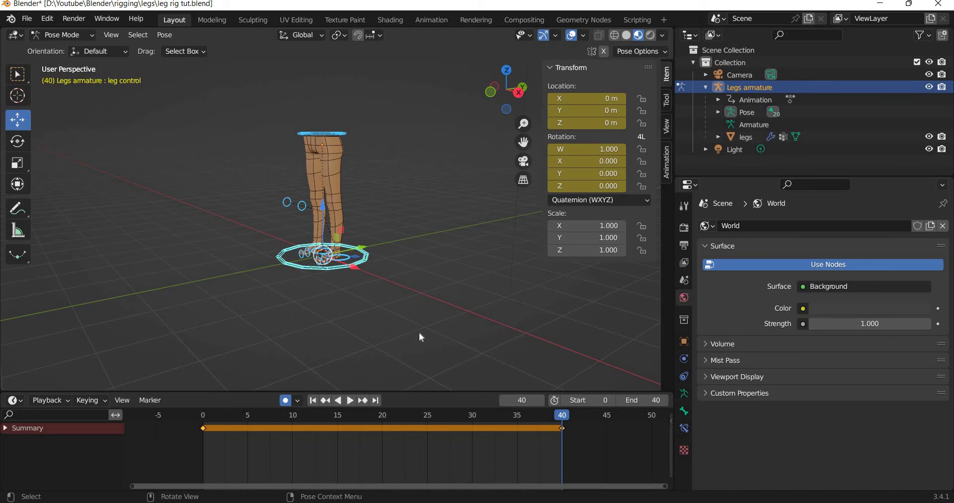
Deselect the bones and move only the left heel control backward about 0.68 m along the global Y axis at frame 40
left_click(356, 308)
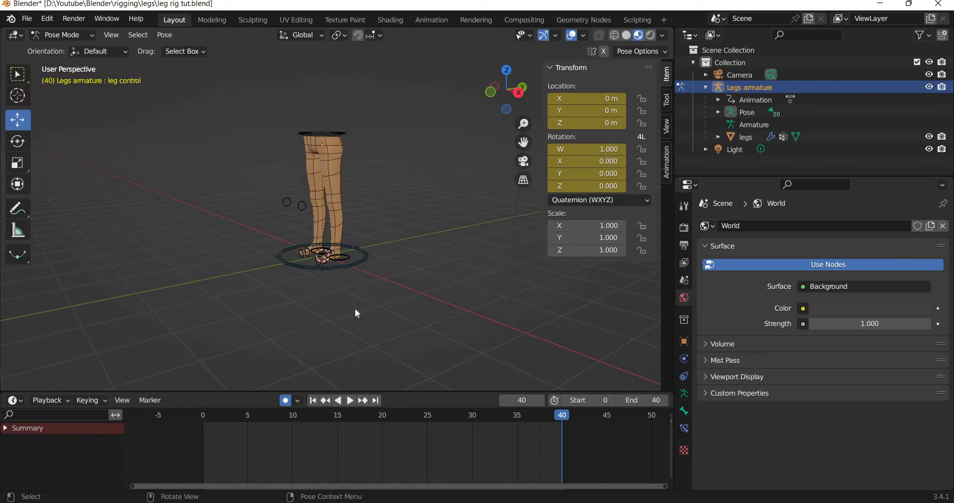
middle_click_drag(356, 309, 342, 326)
scroll(358, 312, "up", 2)
scroll(325, 318, "up", 3)
scroll(345, 308, "down", 5)
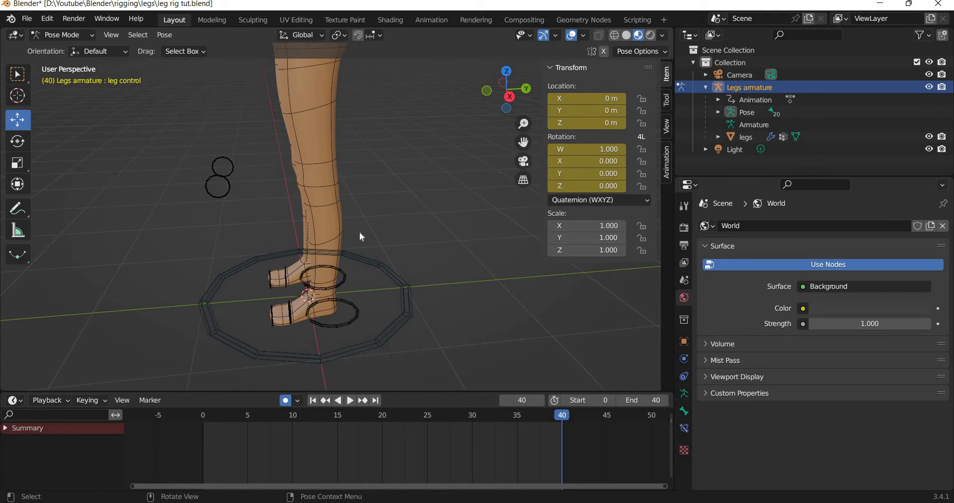
left_click(321, 112)
left_click_drag(321, 79, 431, 257)
left_click(347, 265)
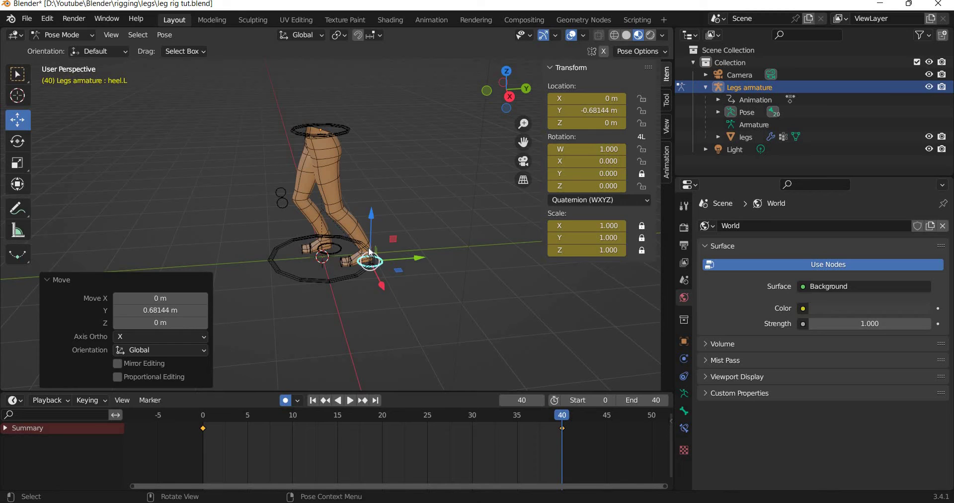
Move the right heel control forward at frame 40 and set its Y location to 1 m
left_click(328, 249)
left_click_drag(372, 246, 349, 247)
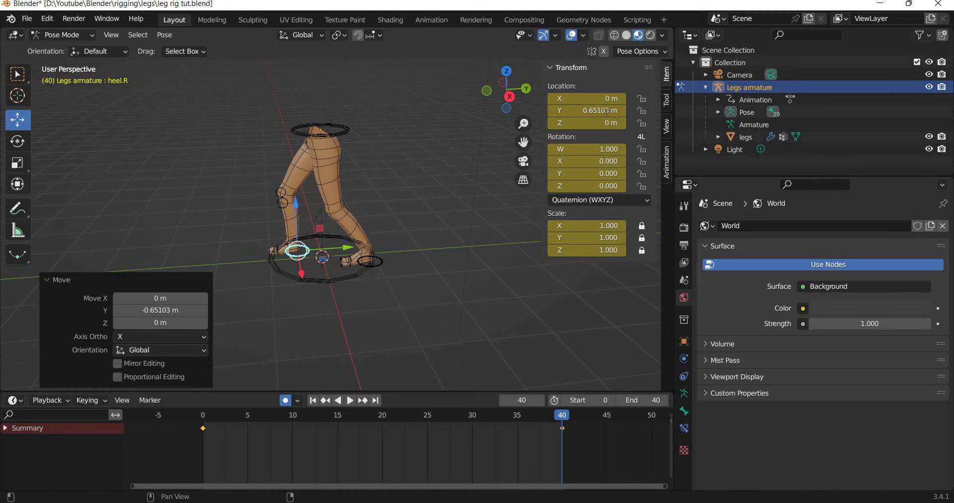
double_click(606, 112)
type("1")
key("Return")
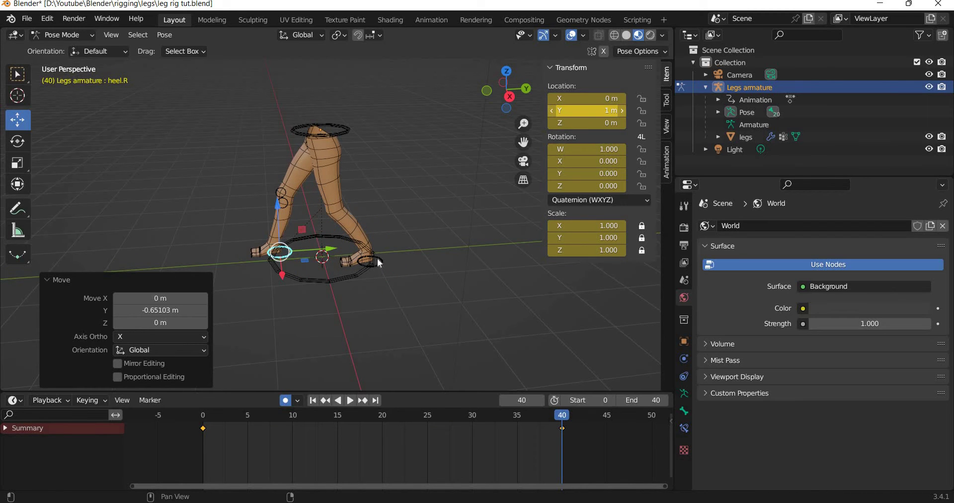
Set the left heel control's Y location to -1 m at frame 40
left_click(380, 264)
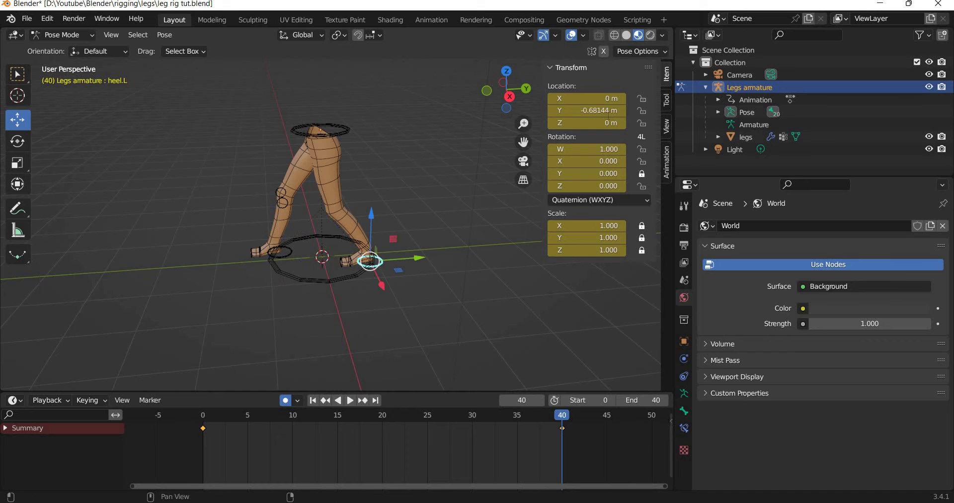
double_click(608, 114)
type("-1")
key("Return")
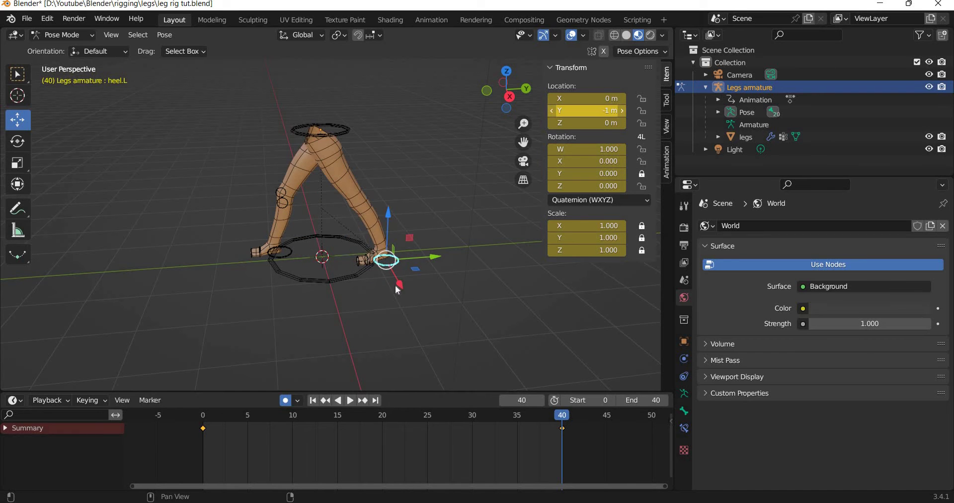
Rotate the right heel control about -26° around the global X axis at frame 40 and set its Z rotation to 0.25
middle_click_drag(351, 281, 348, 287)
scroll(283, 339, "up", 4)
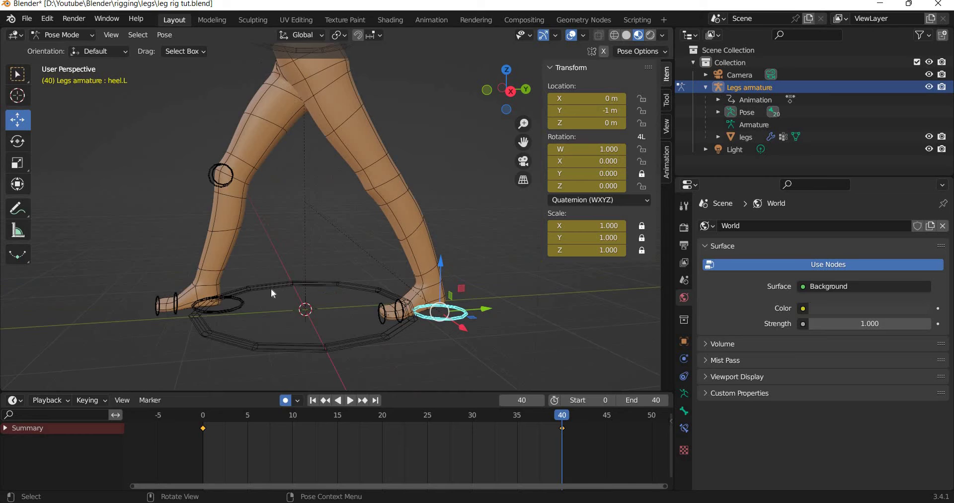
middle_click_drag(272, 293, 232, 269)
left_click(221, 268)
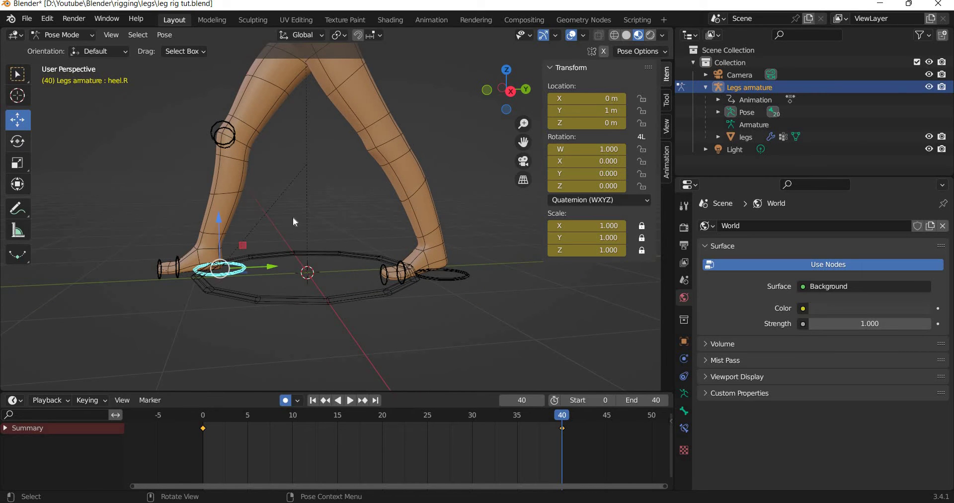
key("shift+space")
key("r")
left_click_drag(237, 227, 261, 237)
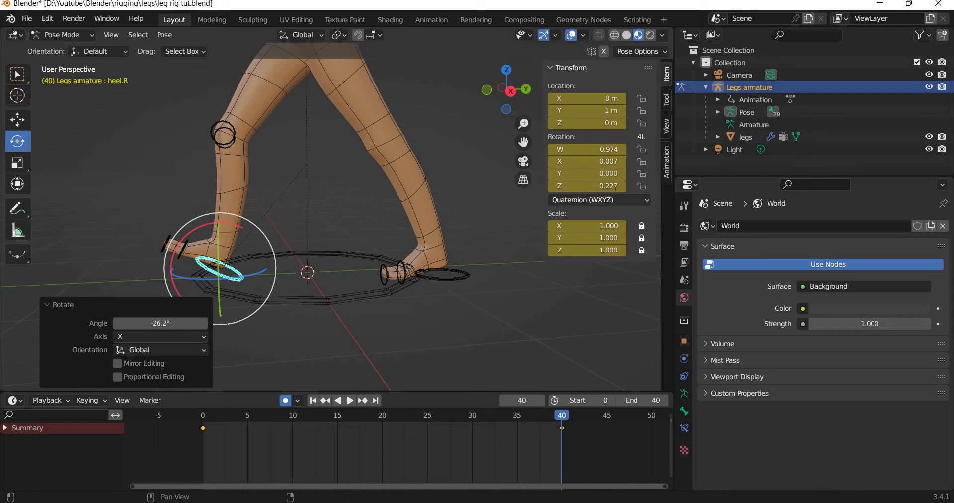
left_click(616, 186)
type("0.25")
key("Return")
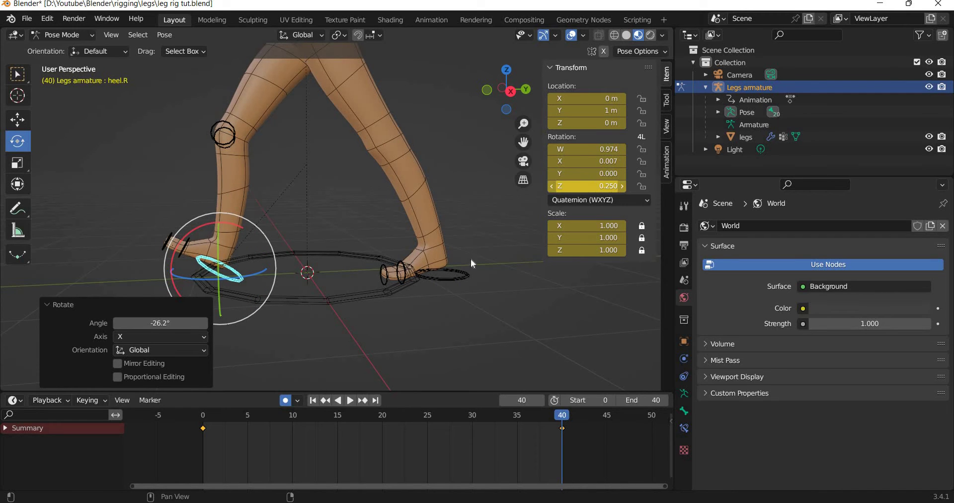
Rotate the left foot roll control about 26° around the global X axis at frame 40 and set its Z rotation to 0.25
left_click(402, 273)
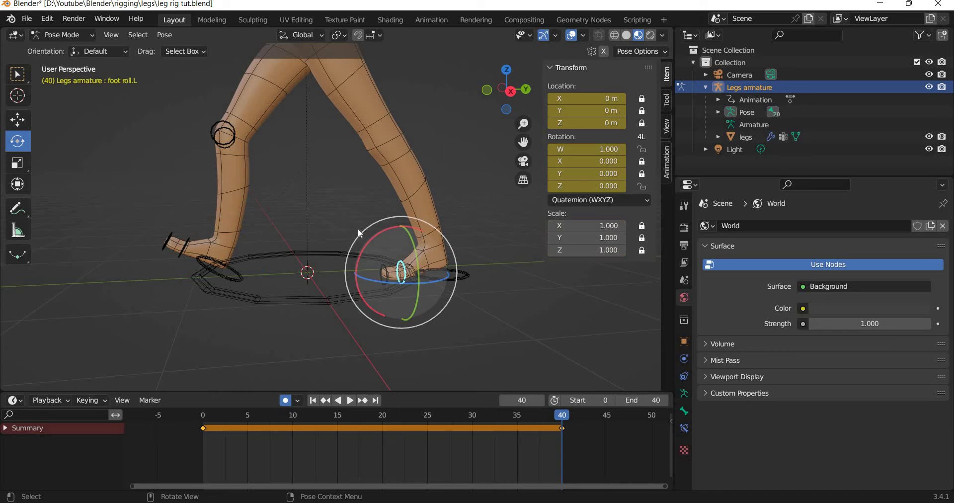
left_click_drag(367, 240, 607, 198)
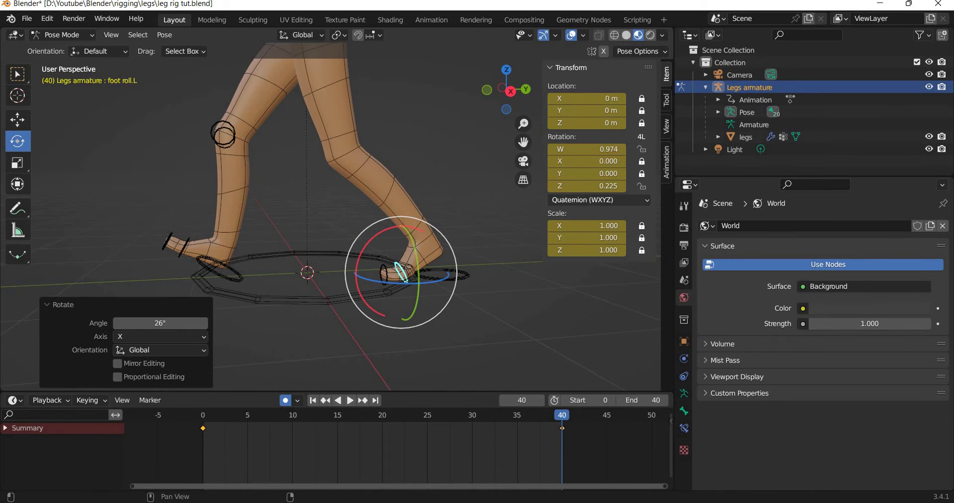
double_click(602, 187)
type("0.25")
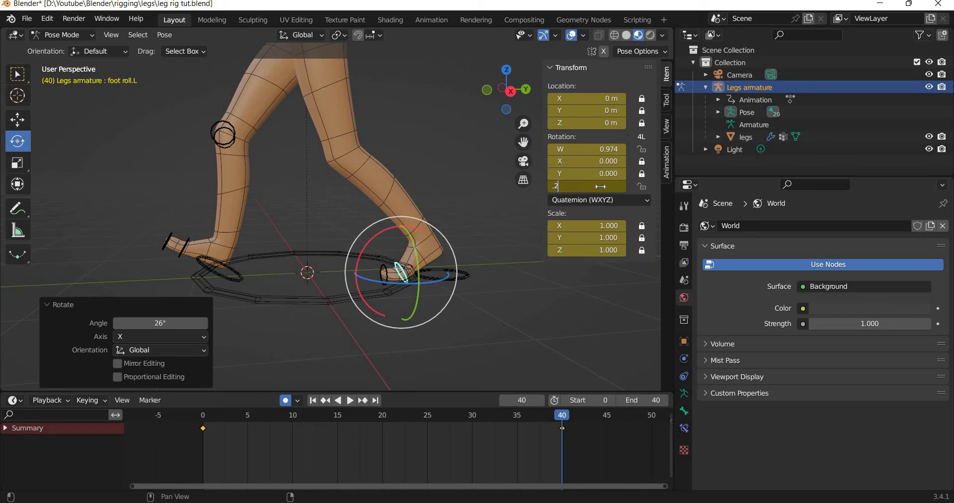
key("Return")
Try a Y location of 1.2 m for the right heel control at frame 40
middle_click_drag(251, 282, 257, 251)
left_click(258, 251)
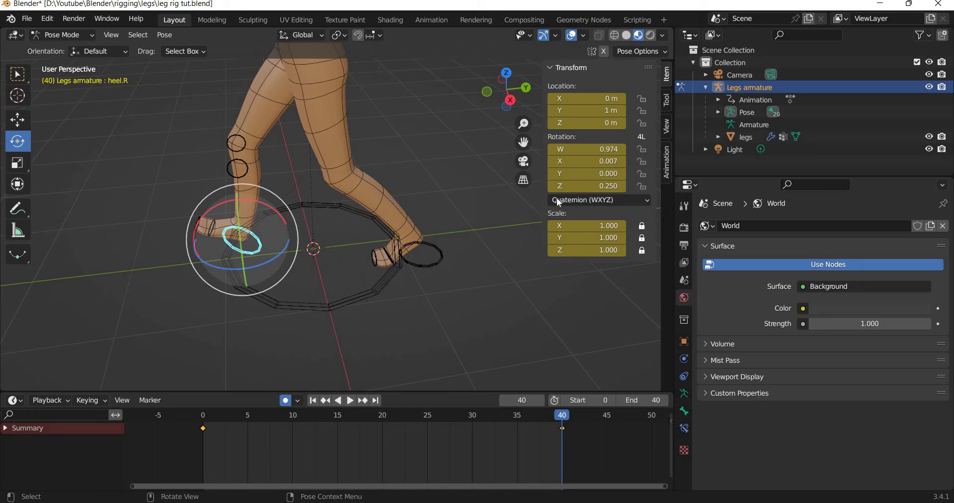
left_click(17, 120)
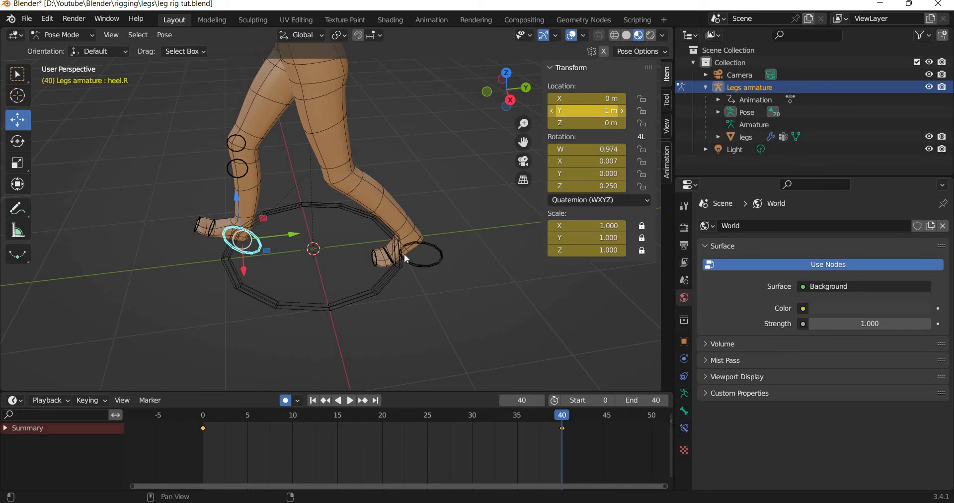
middle_click_drag(404, 257, 404, 235)
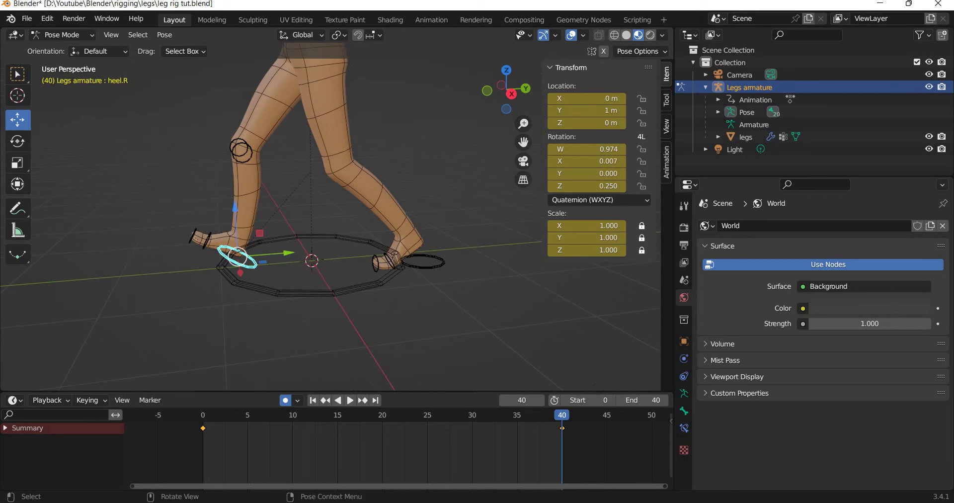
left_click(615, 112)
type("1.2")
key("Return")
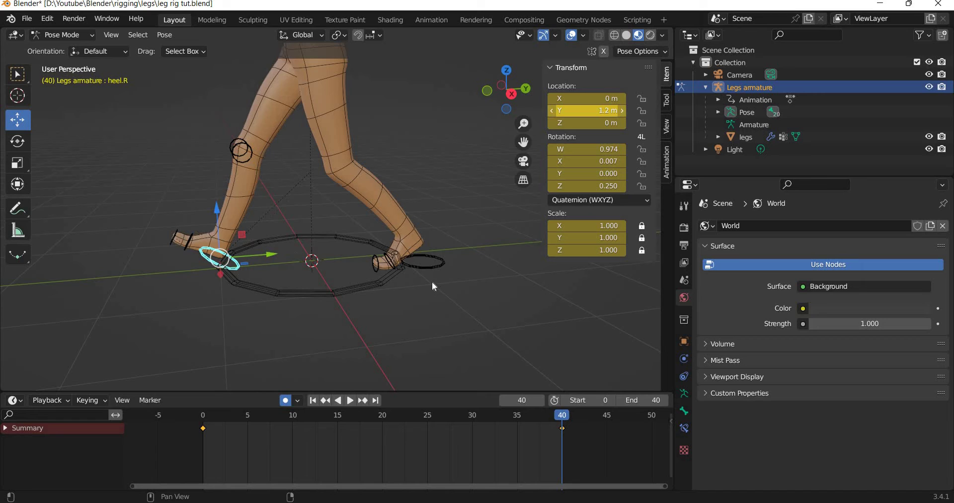
Undo the last Y location change of the right heel control
left_click(429, 265)
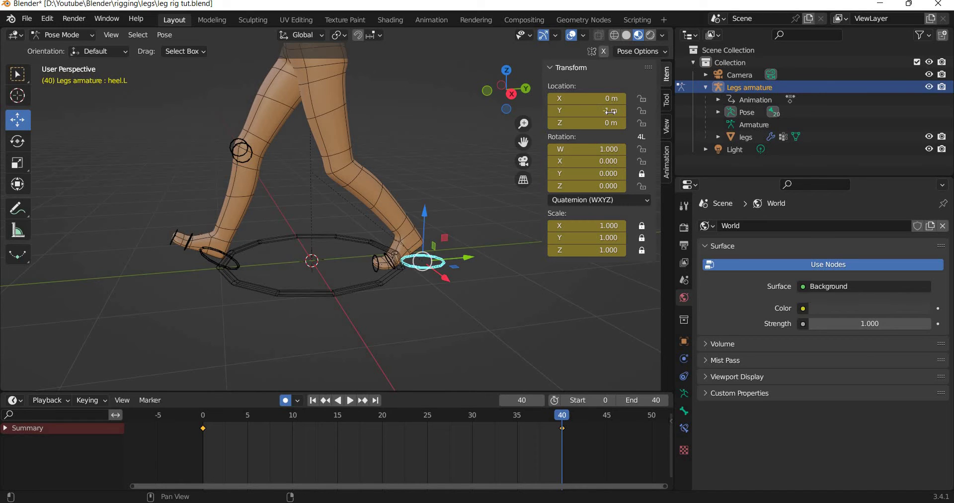
key("ctrl+z")
key("ctrl+z")
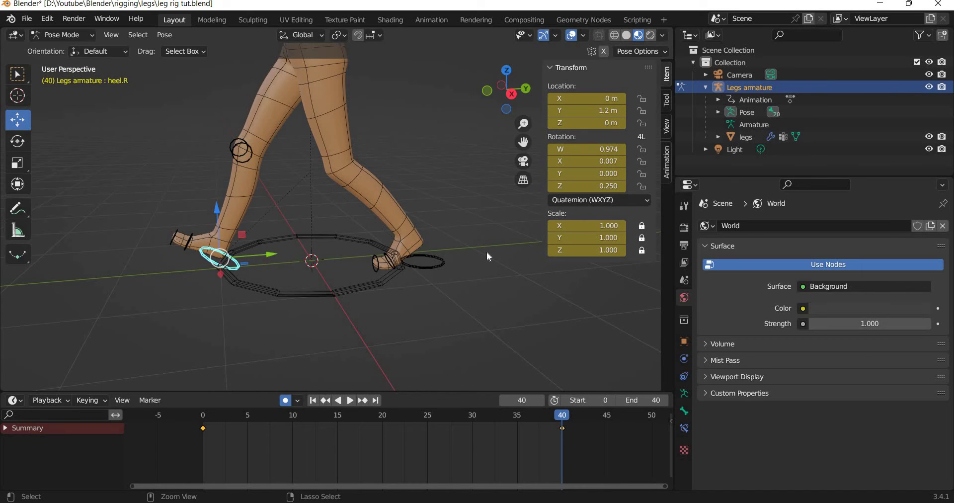
middle_click_drag(457, 249, 496, 267)
middle_click_drag(347, 61, 358, 138, "shift")
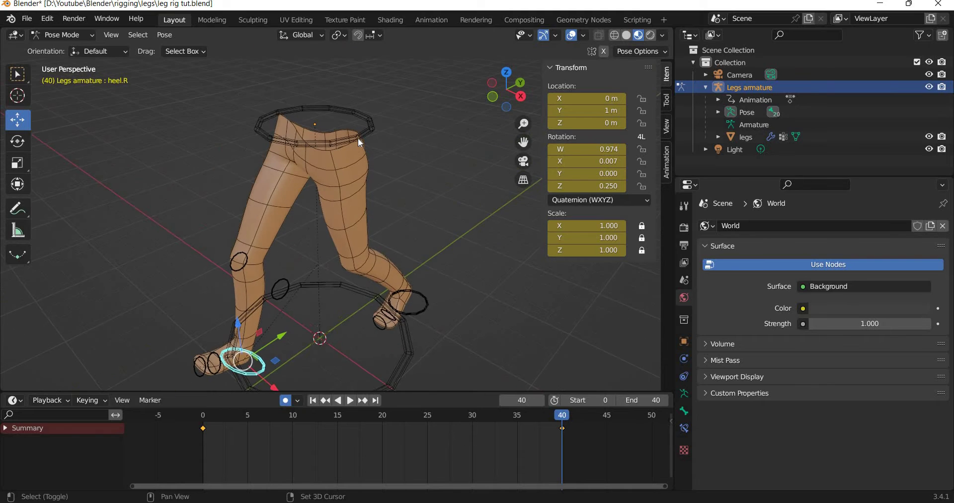
key("ctrl+z")
Lower the waist control at frame 40 and set its Y location to -0.2 m
middle_click_drag(379, 253, 348, 239)
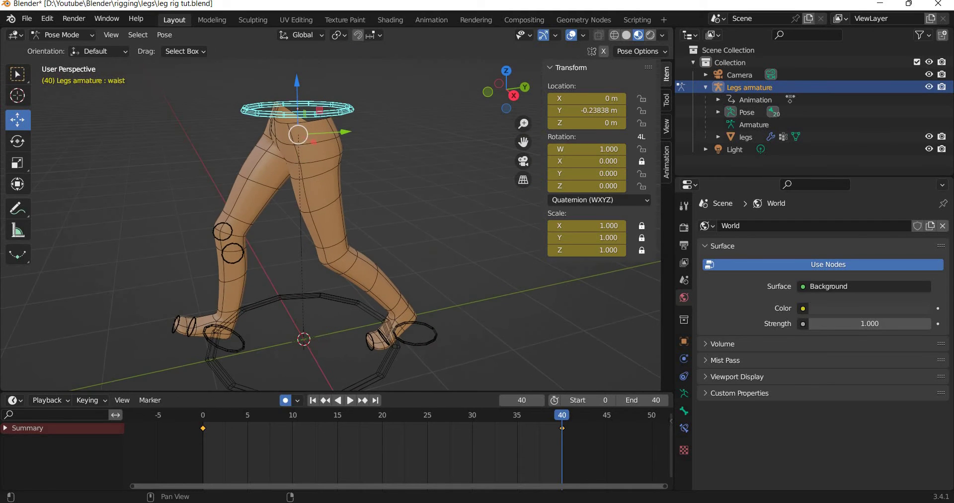
left_click(588, 111)
type("-")
key("Return")
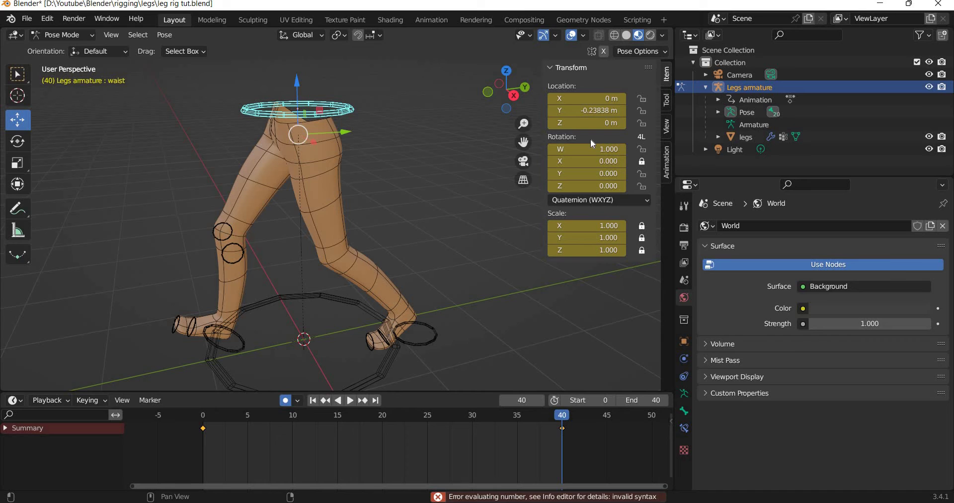
double_click(598, 111)
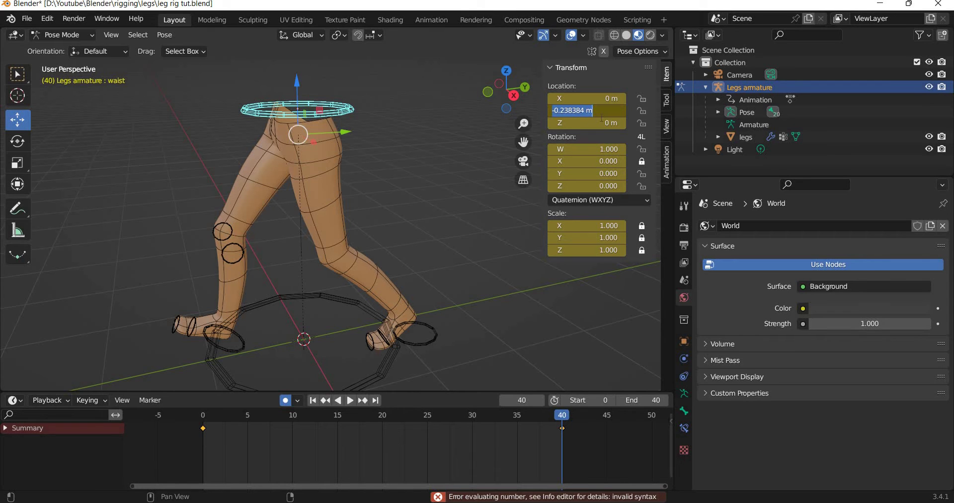
key("BackSpace")
type("-0.2")
key("Return")
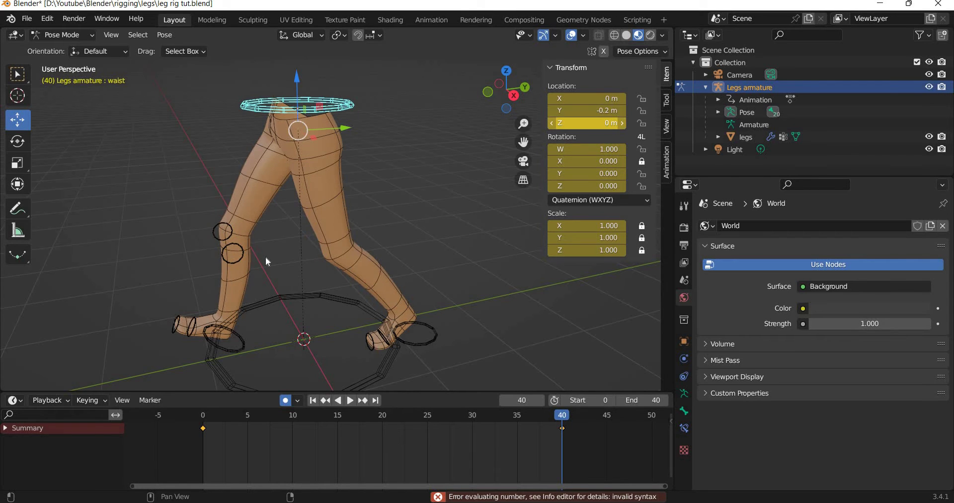
Move only the two knee controls forward about 0.51 m along the global Y axis at frame 40
scroll(305, 251, "down", 3)
middle_click_drag(313, 327, 317, 294, "shift")
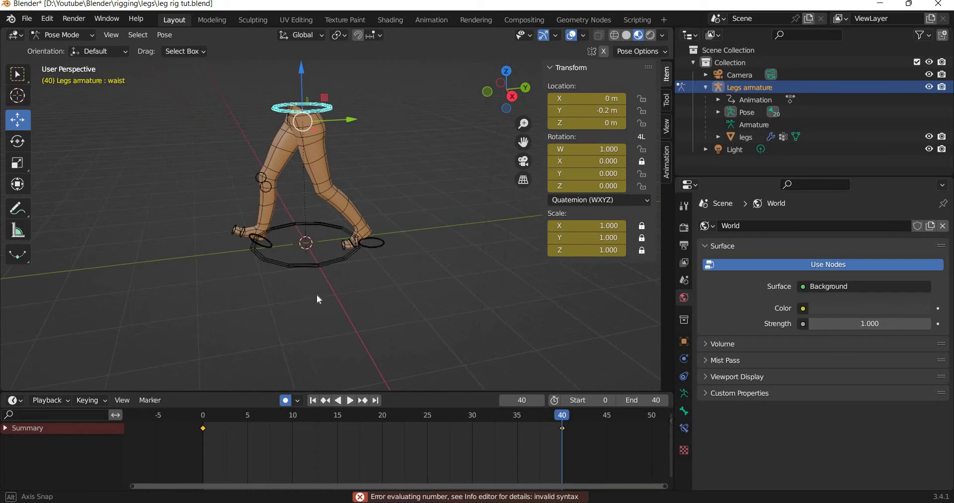
scroll(317, 294, "up", 3)
scroll(447, 264, "down", 3)
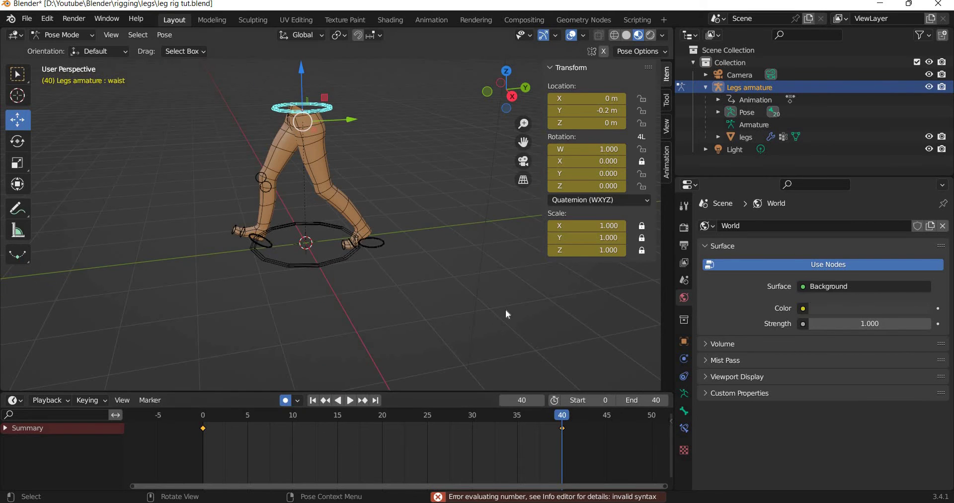
left_click_drag(181, 82, 477, 314)
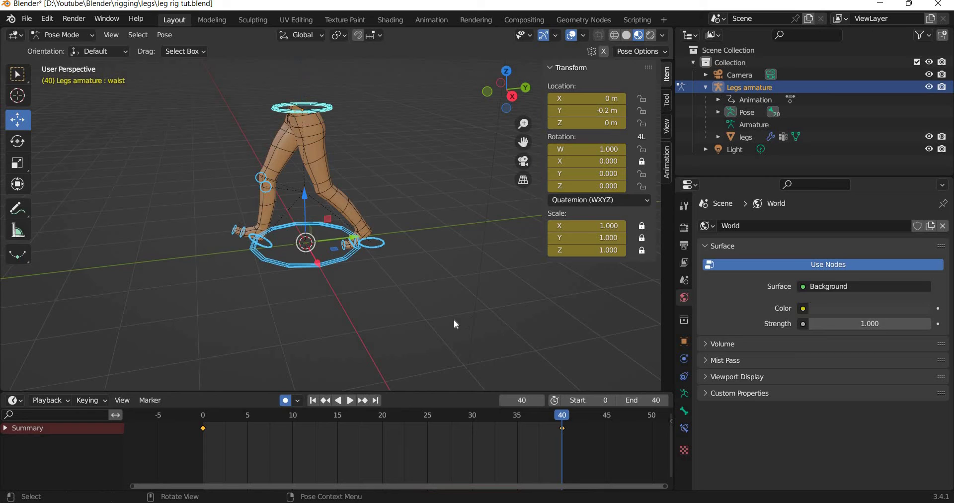
middle_click_drag(418, 290, 358, 256)
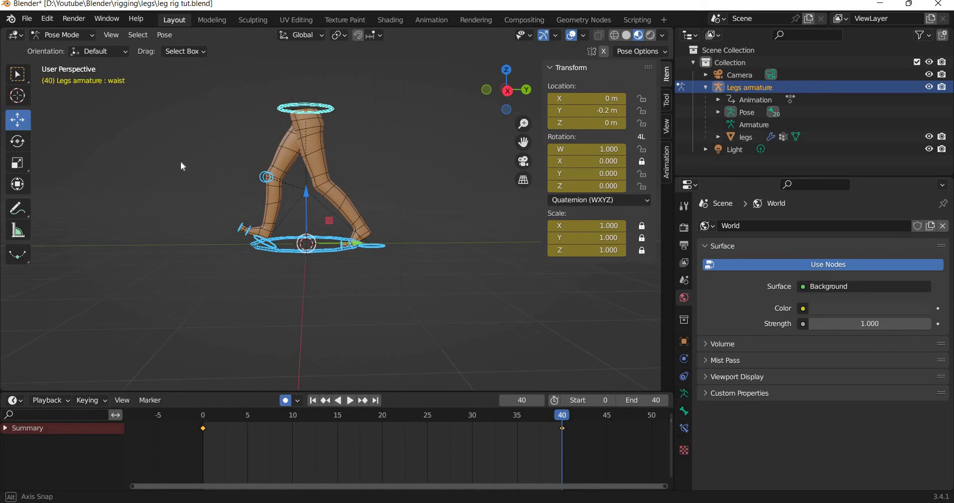
key("alt+a")
left_click_drag(205, 161, 205, 98)
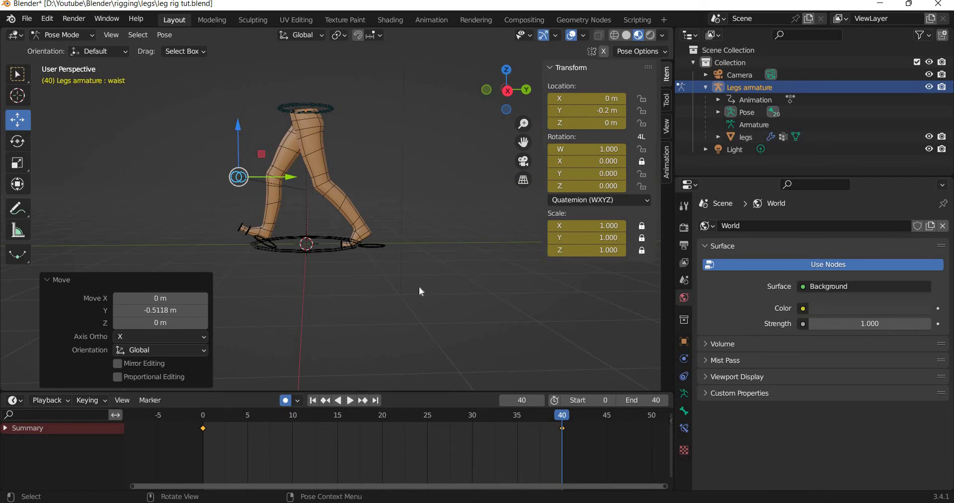
Select all control bones, duplicate their frame 40 keyframes onto frame 0, and go to frame 0
key("a")
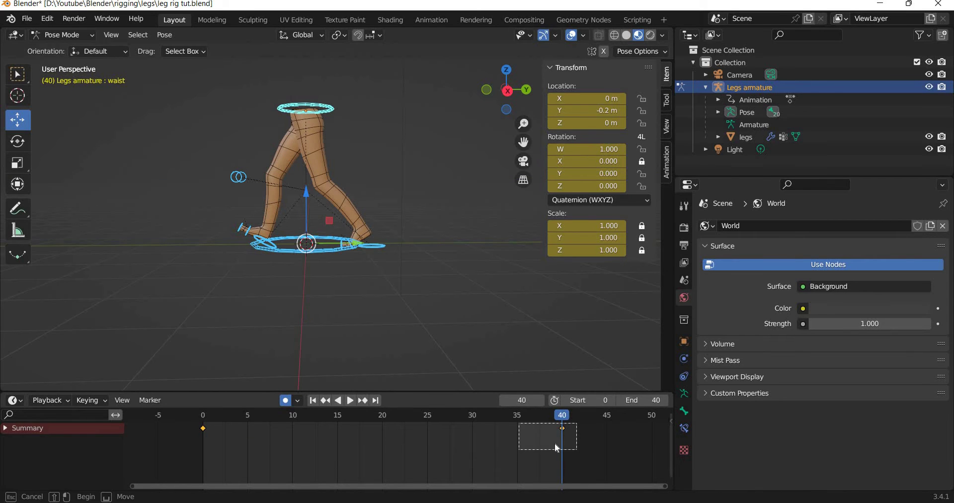
key("shift+d")
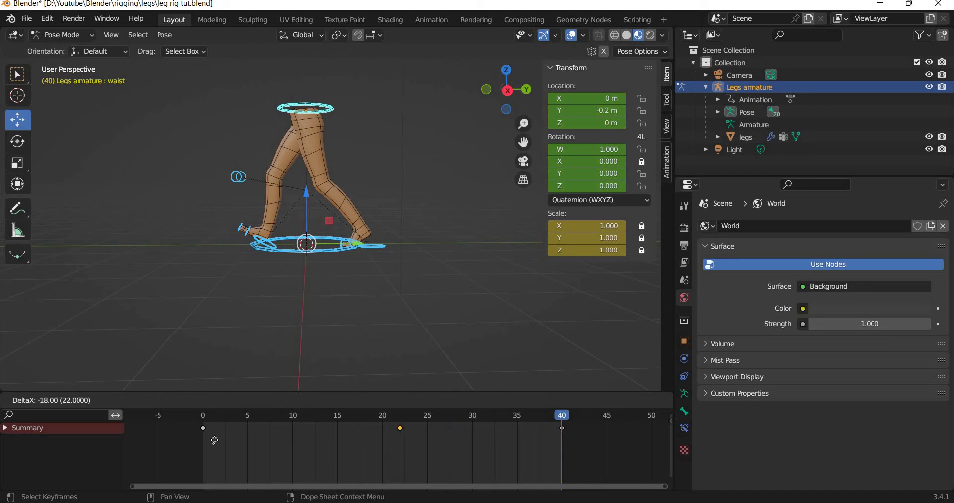
left_click(206, 417)
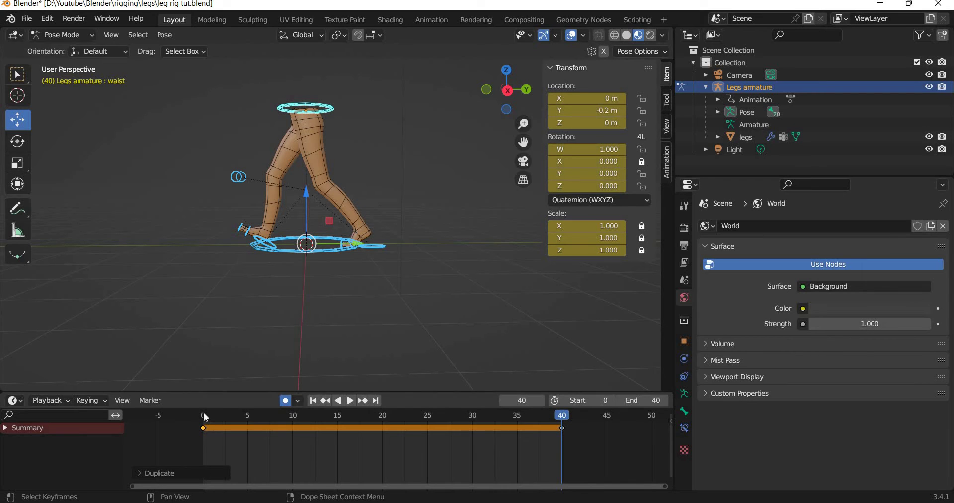
key("space")
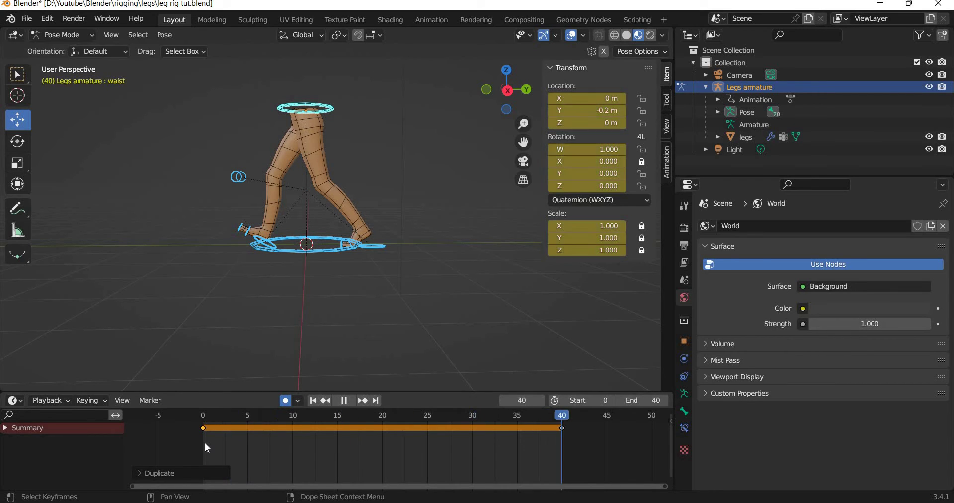
key("Escape")
key("space")
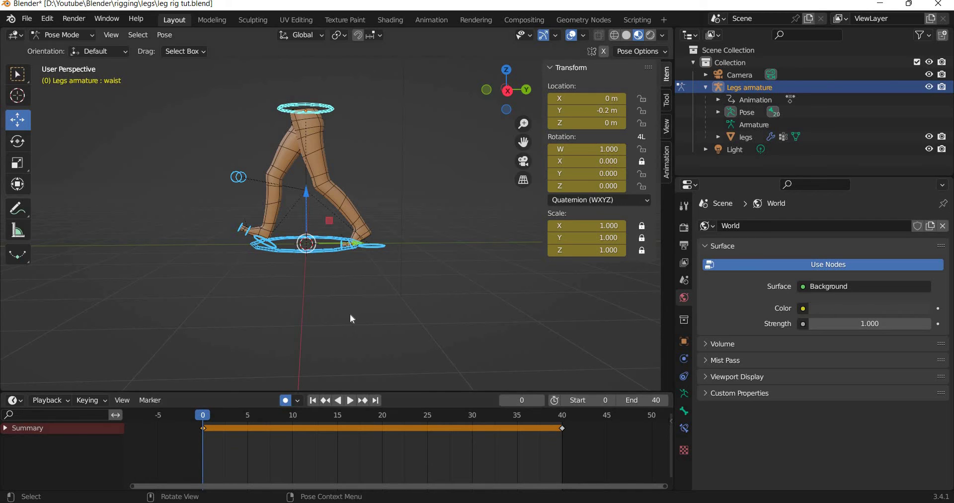
Copy the frame 0 keyframes, paste them flipped at frame 20 to mirror the step pose, and return to frame 0
scroll(350, 314, "up", 3)
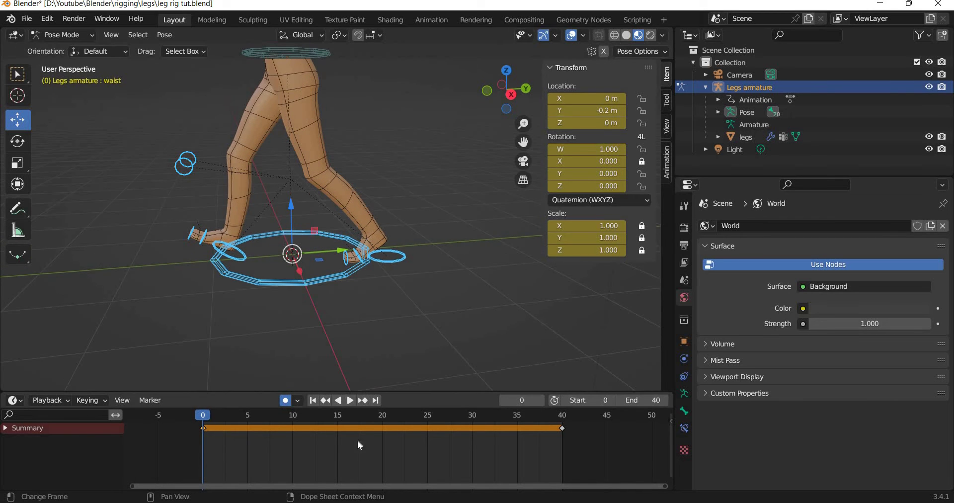
key("space")
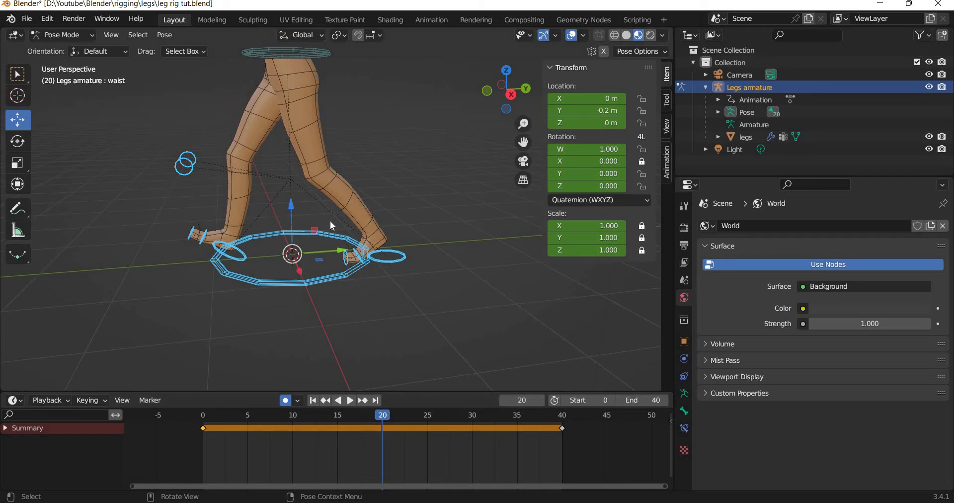
scroll(330, 221, "down", 3)
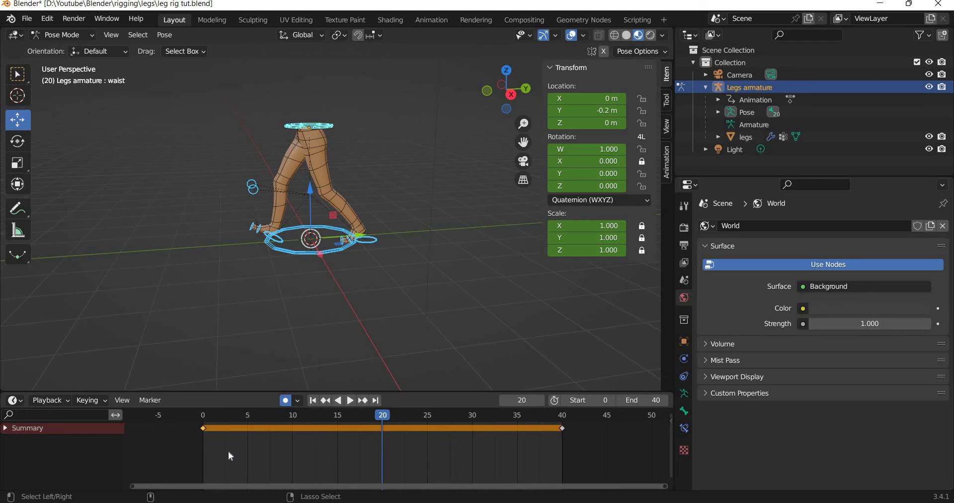
key("ctrl+v")
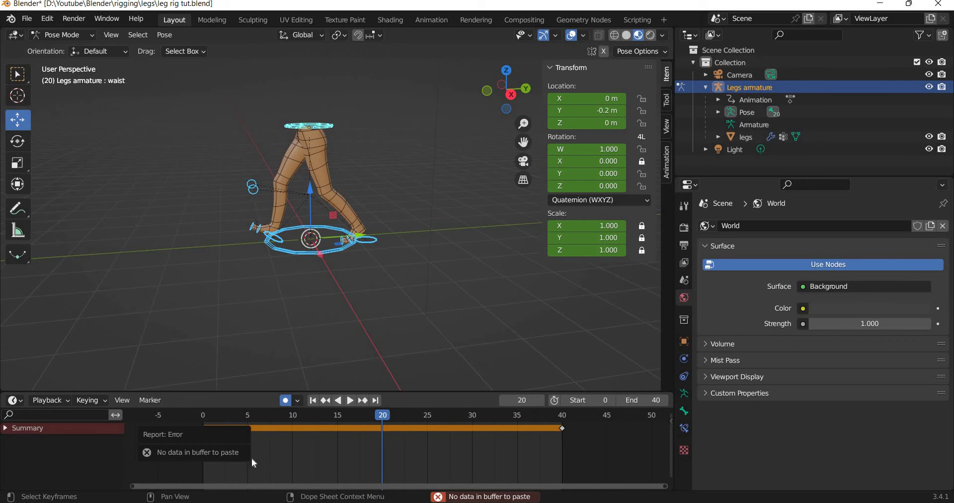
left_click_drag(178, 418, 253, 462)
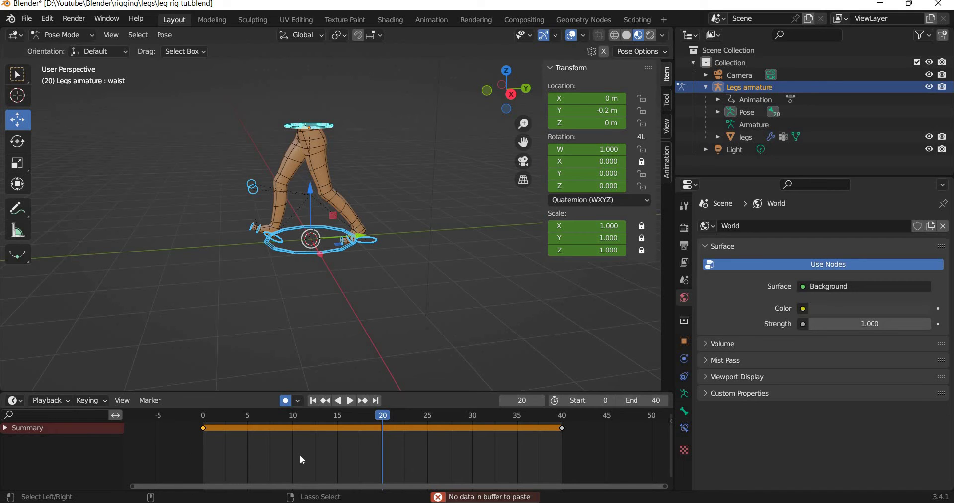
key("ctrl+v")
middle_click_drag(350, 323, 323, 362)
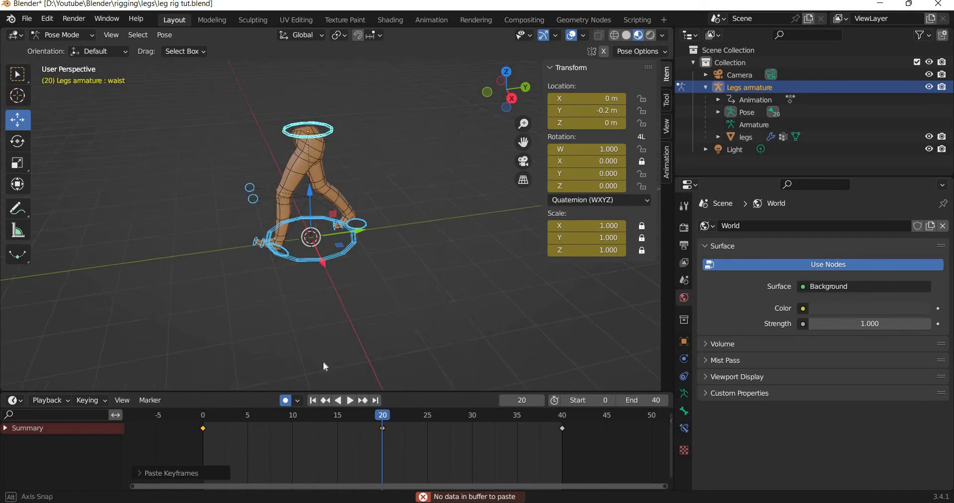
scroll(323, 362, "up", 2)
left_click(203, 420)
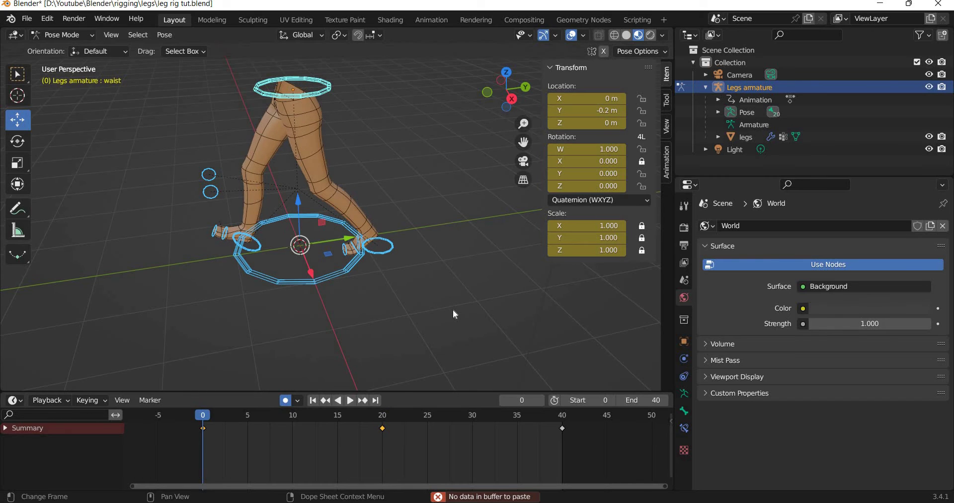
Play back the walk cycle and examine the legs' passing pose at frame 10
key("space")
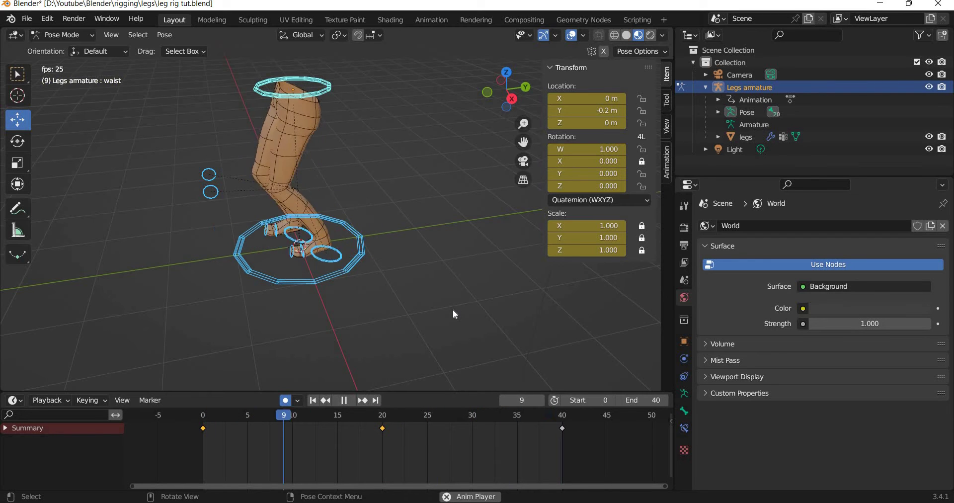
key("space")
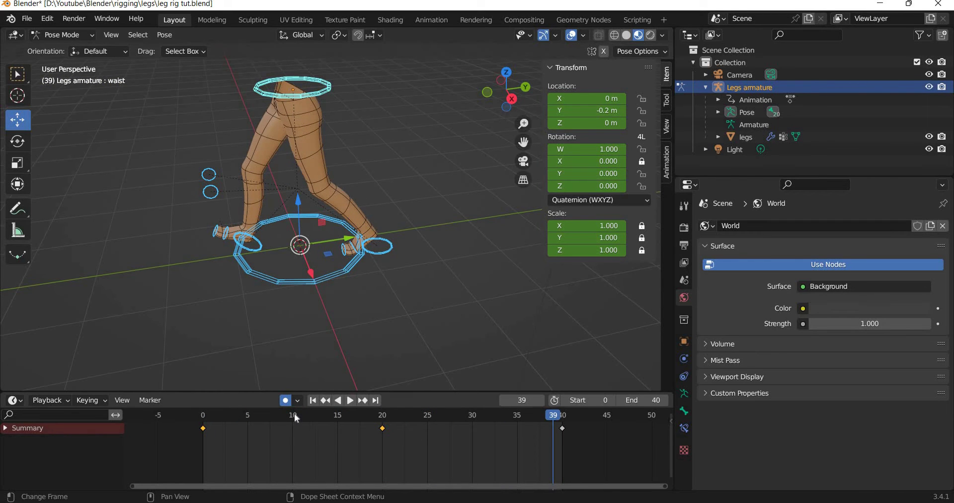
left_click(294, 415)
middle_click_drag(328, 298, 326, 303)
scroll(322, 329, "up", 4)
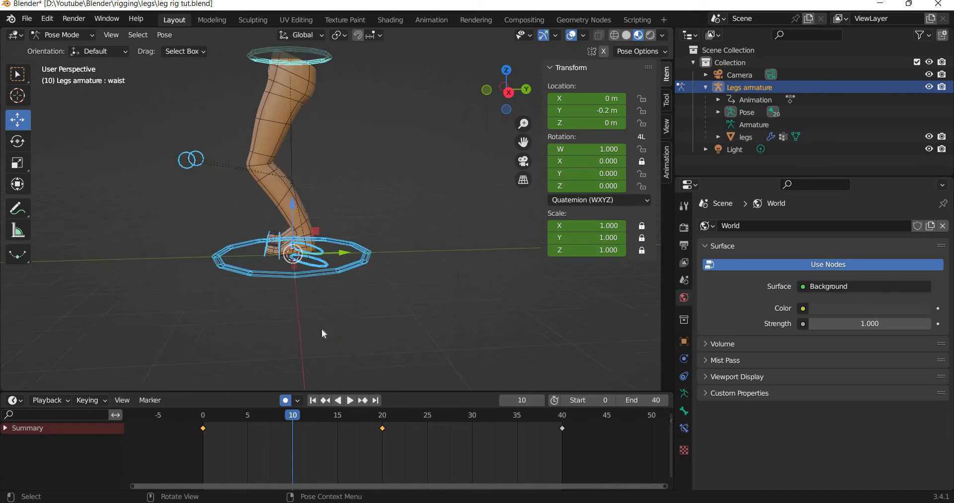
Select the right heel control and set its Z rotation to 0 at frame 10
left_click(212, 422)
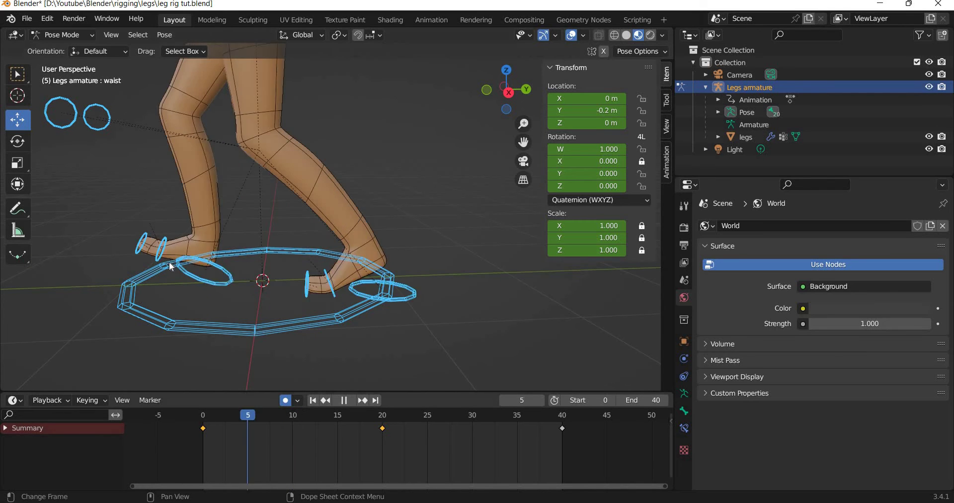
left_click(188, 291)
left_click(142, 266)
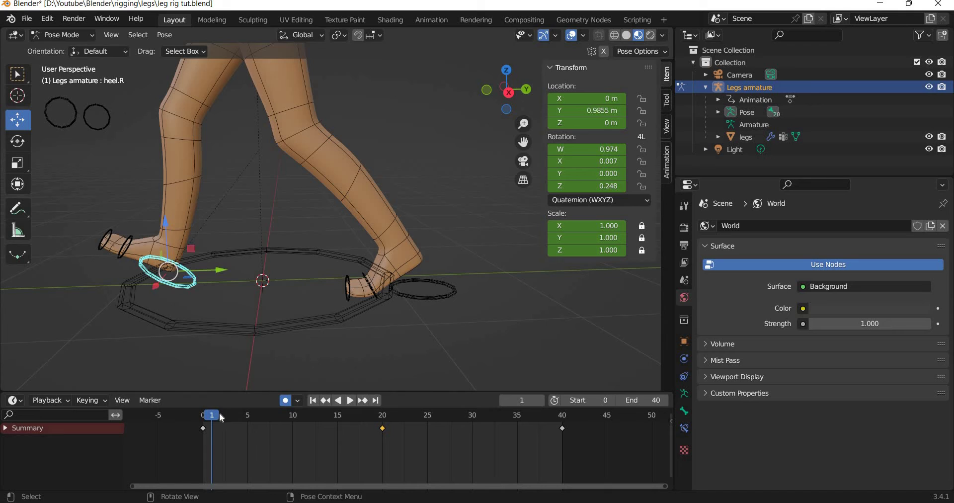
key("space")
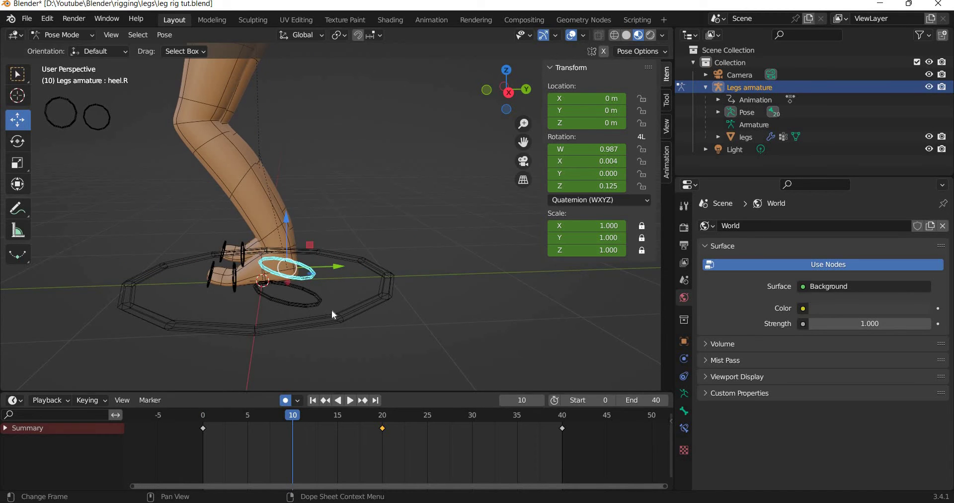
middle_click_drag(535, 169, 599, 184)
left_click(609, 187)
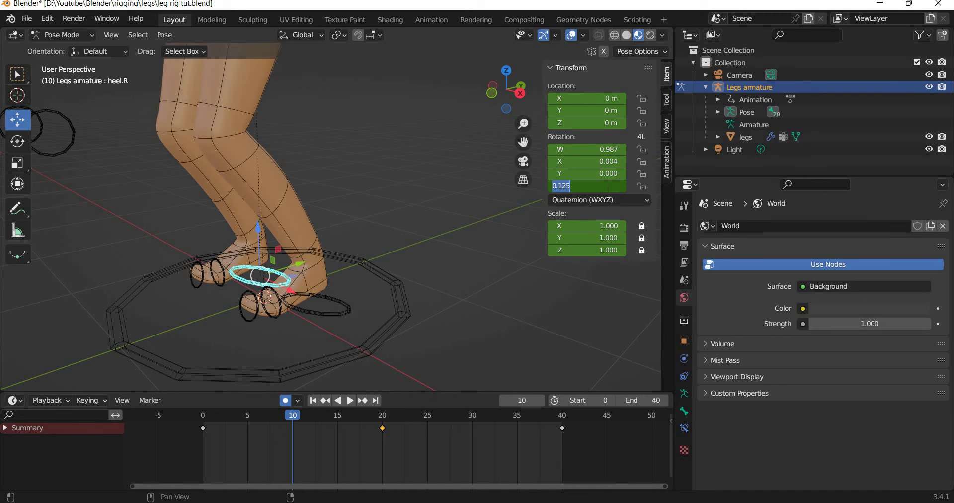
type("0")
key("Return")
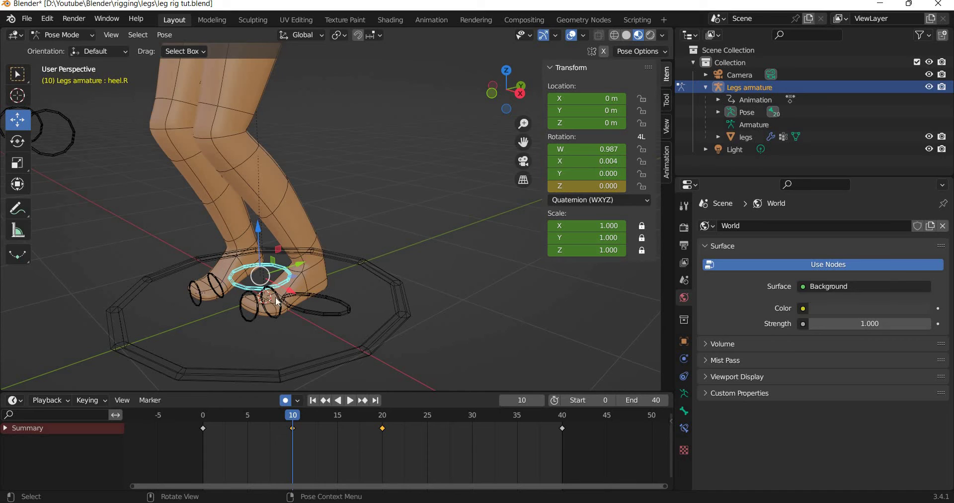
Set the right foot roll control's Z rotation to 0 at frame 10
left_click(222, 293)
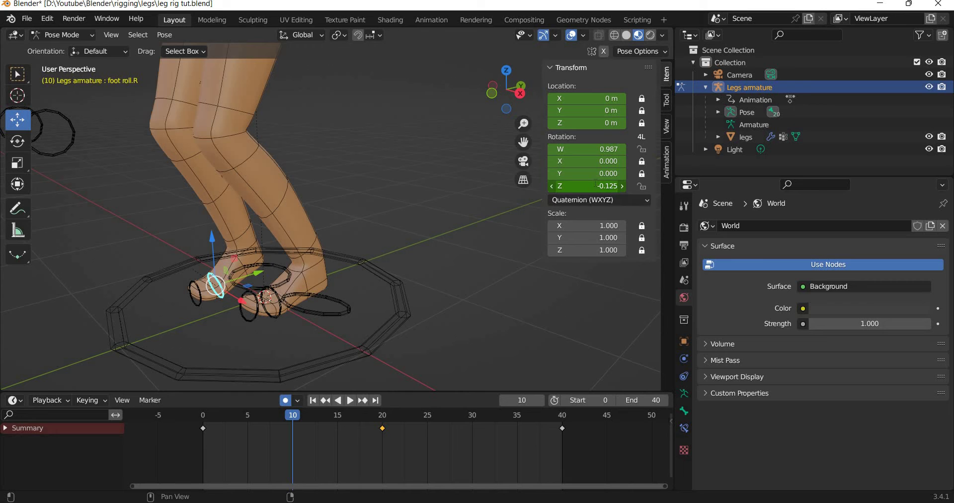
left_click(595, 186)
type("0")
key("Return")
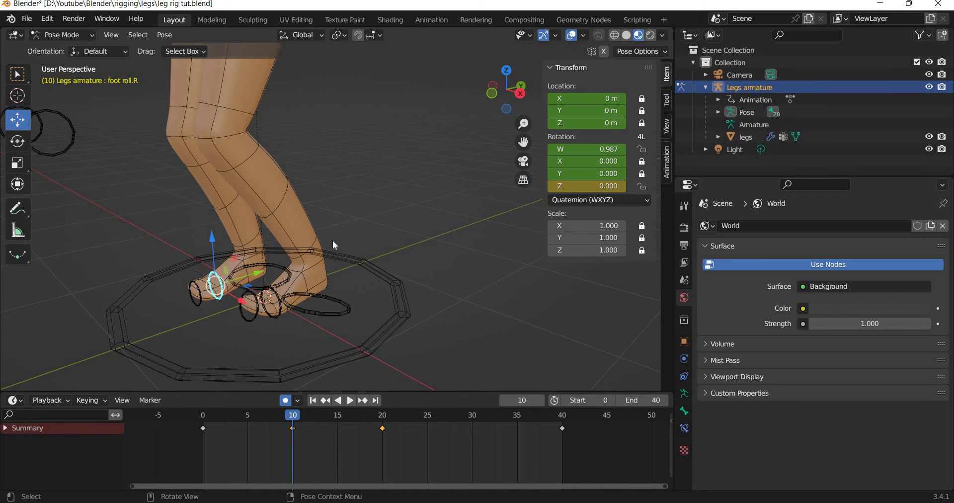
Set the waist control's Y location to 0 at frame 10, and lower it about 0.017 m along global Z
middle_click_drag(332, 240, 325, 152)
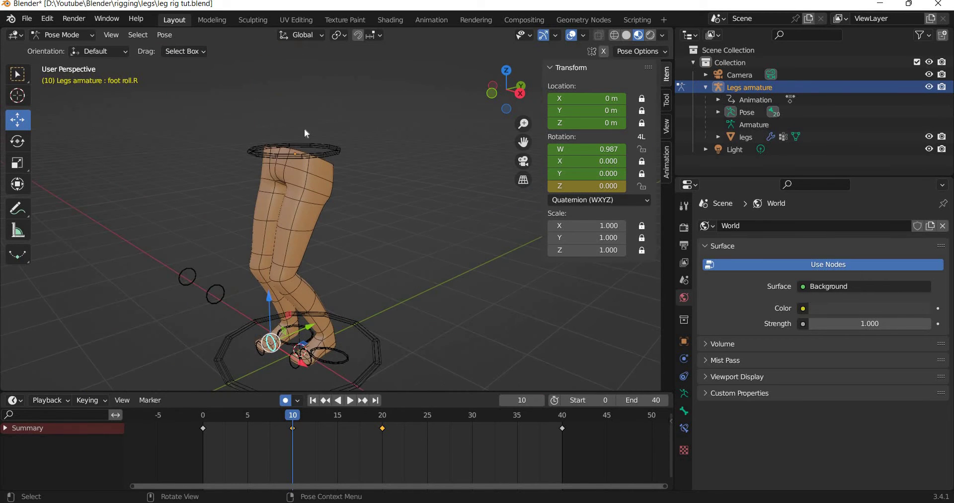
left_click(301, 128)
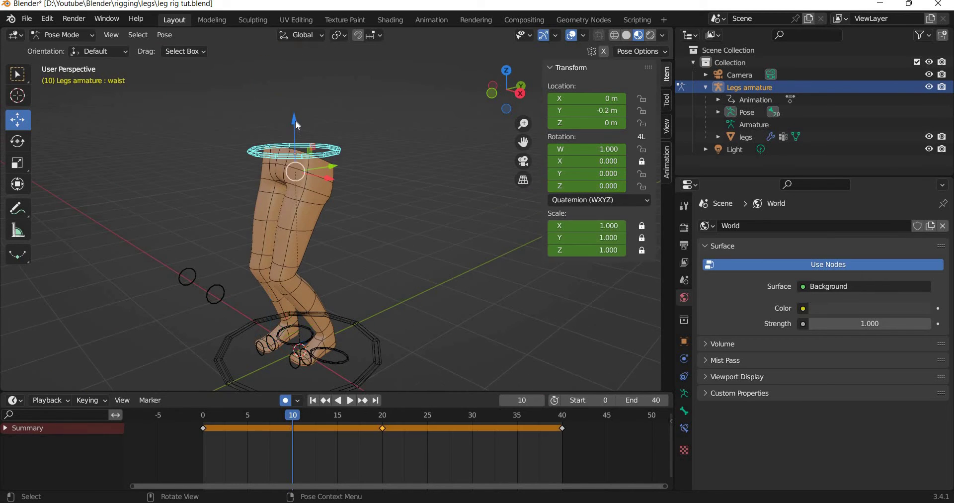
left_click(592, 112)
type("0")
key("Return")
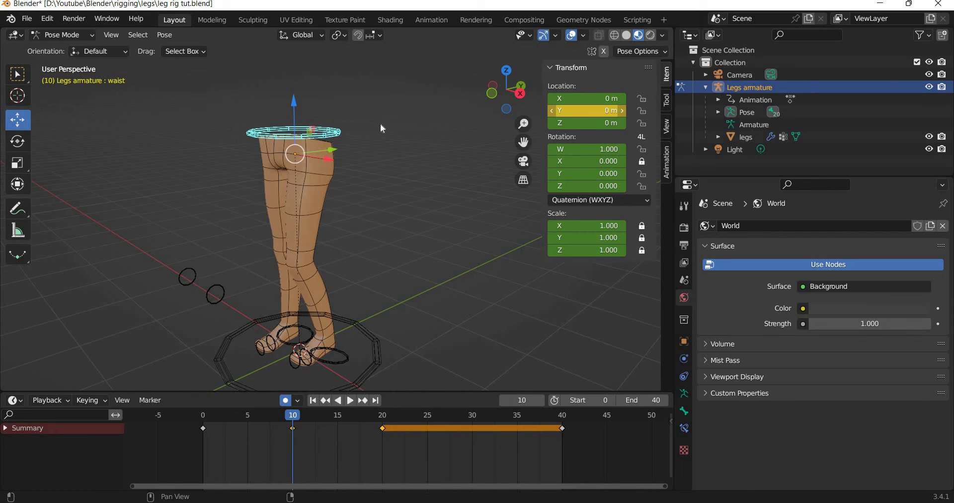
left_click_drag(292, 101, 338, 290)
Select the left heel control and set its Z rotation to 0 at frame 10
scroll(321, 285, "up", 6)
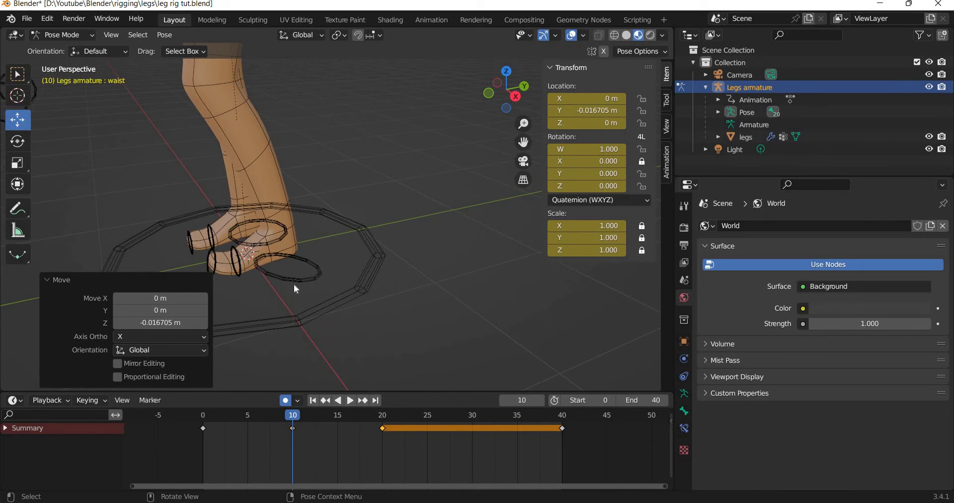
left_click(312, 280)
middle_click_drag(312, 280, 307, 261)
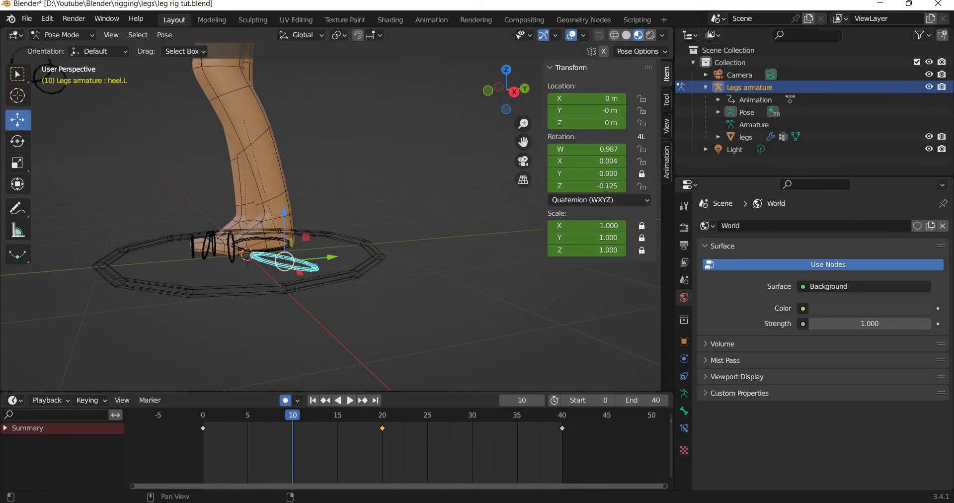
double_click(586, 186)
type("0")
key("Return")
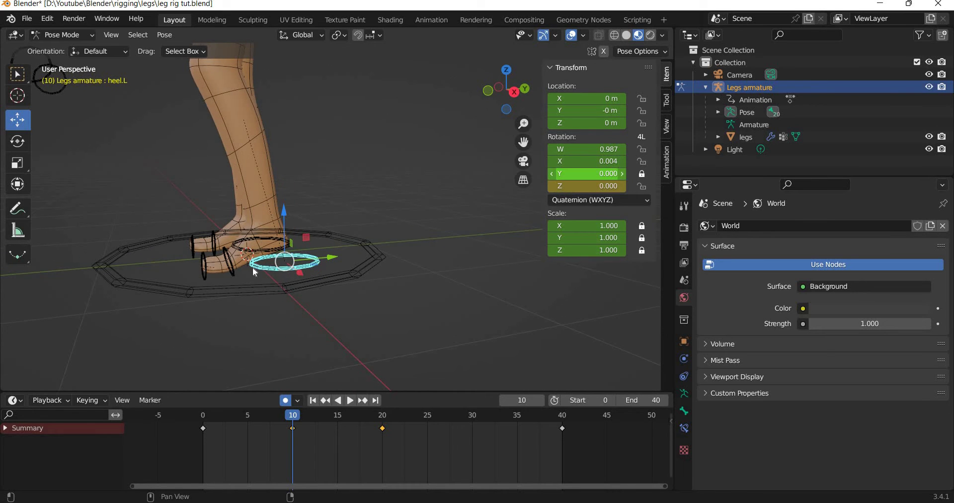
Set the left foot roll control's Z rotation to 0 at frame 10
left_click(229, 262)
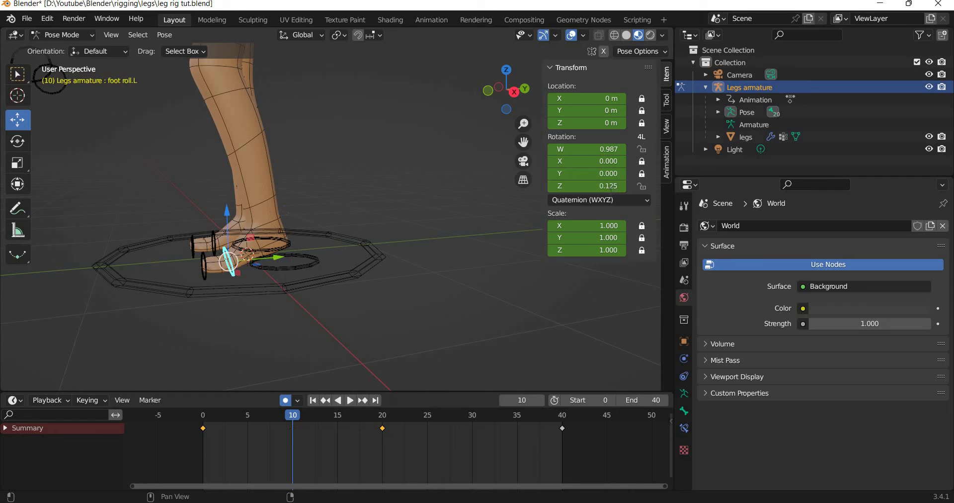
double_click(586, 186)
type("0")
key("Return")
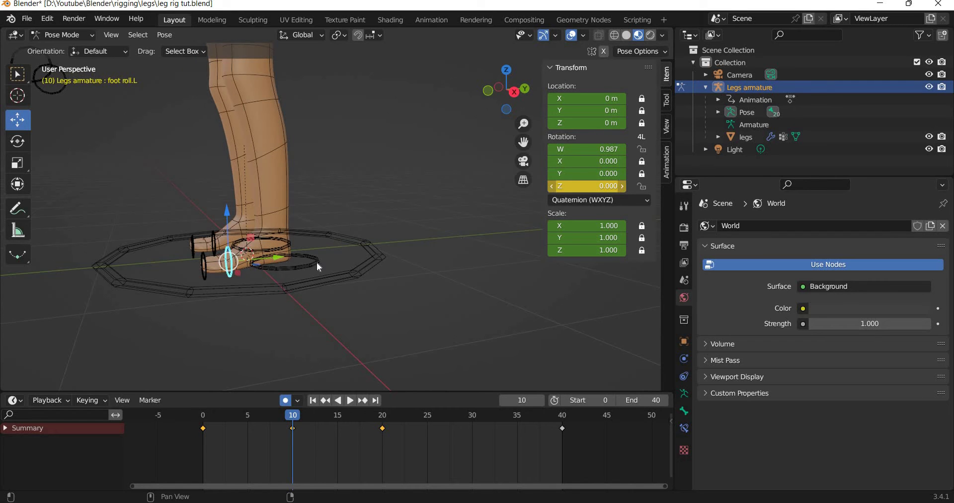
Raise the left heel control about 0.5 m at frame 10 and rotate it about 29° around the global X axis
left_click(313, 259)
key("g")
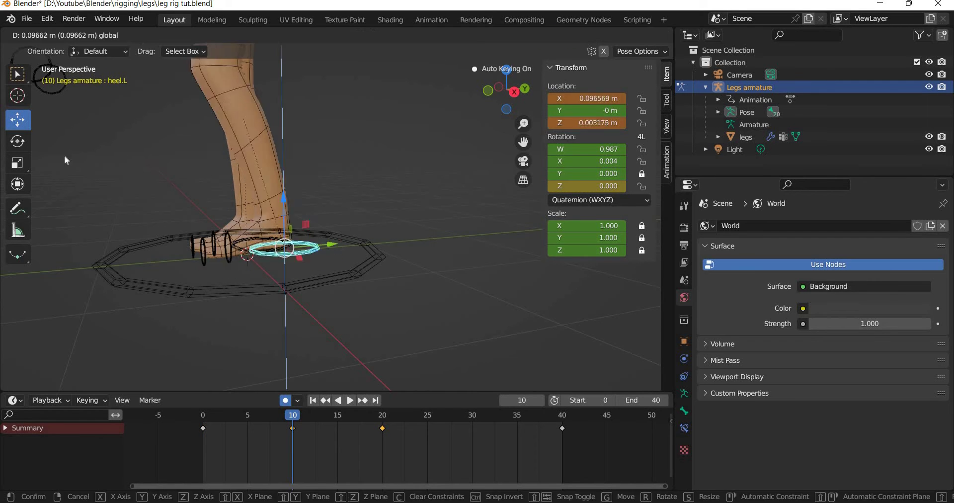
left_click_drag(283, 198, 257, 162)
key("shift+space")
key("r")
key("g")
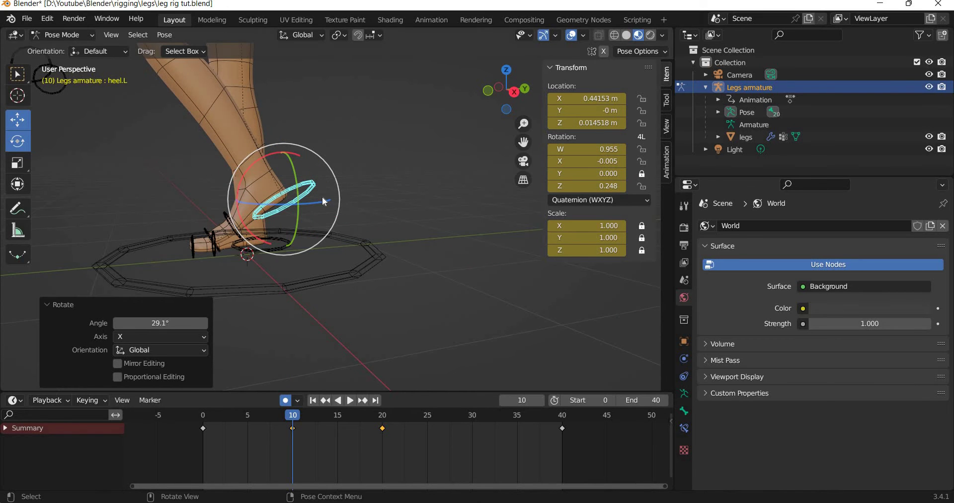
scroll(305, 244, "down", 4)
middle_click_drag(323, 169, 308, 174)
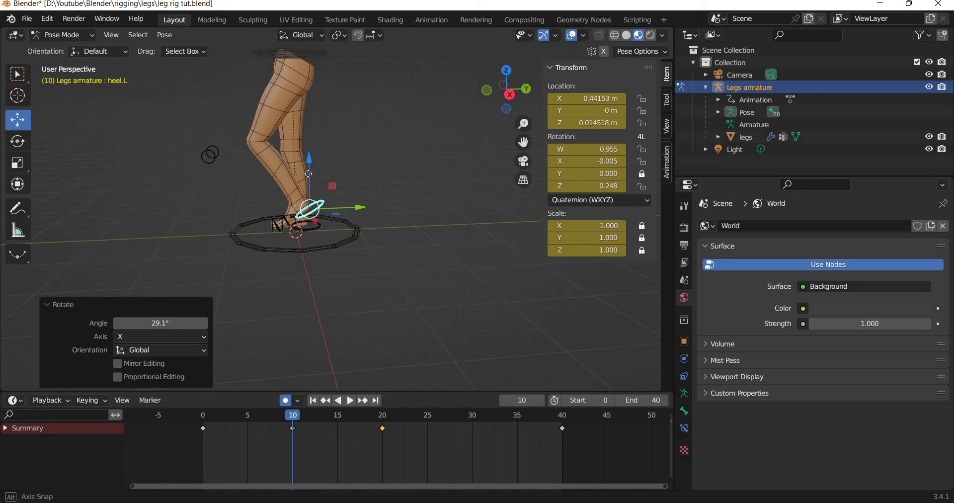
left_click_drag(309, 174, 380, 325)
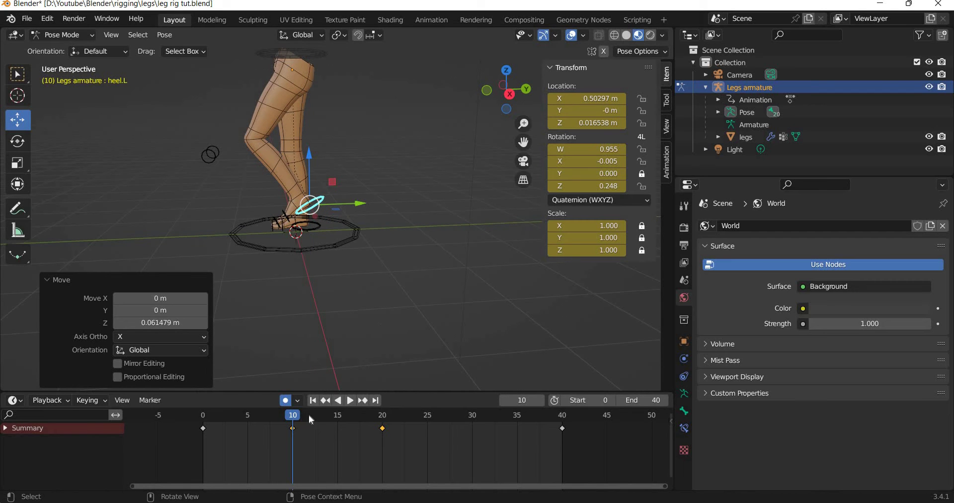
Select all control bones and insert a Location & Rotation keyframe at frame 10
scroll(342, 201, "down", 2)
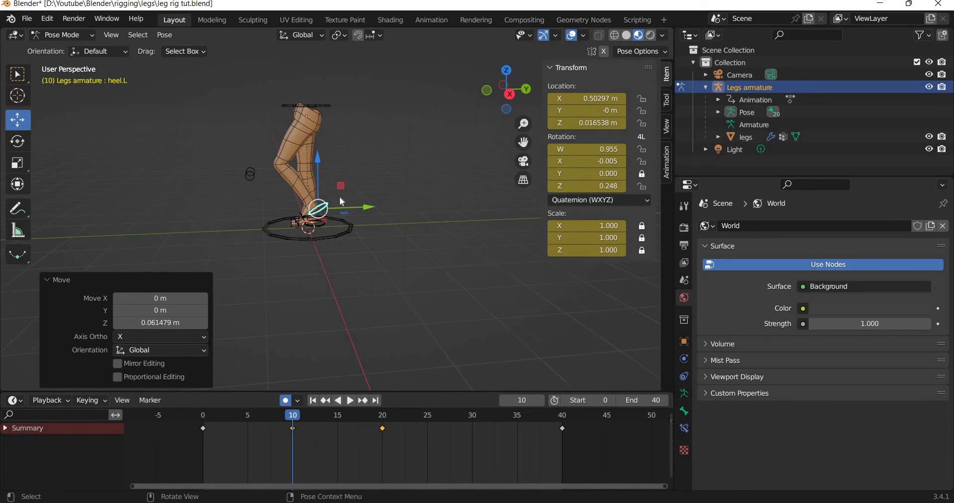
left_click_drag(380, 291, 199, 86)
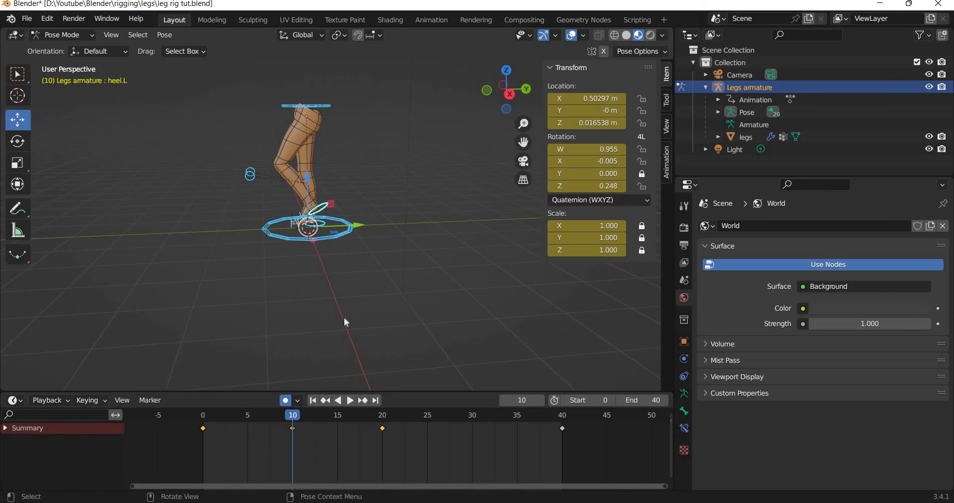
key("i")
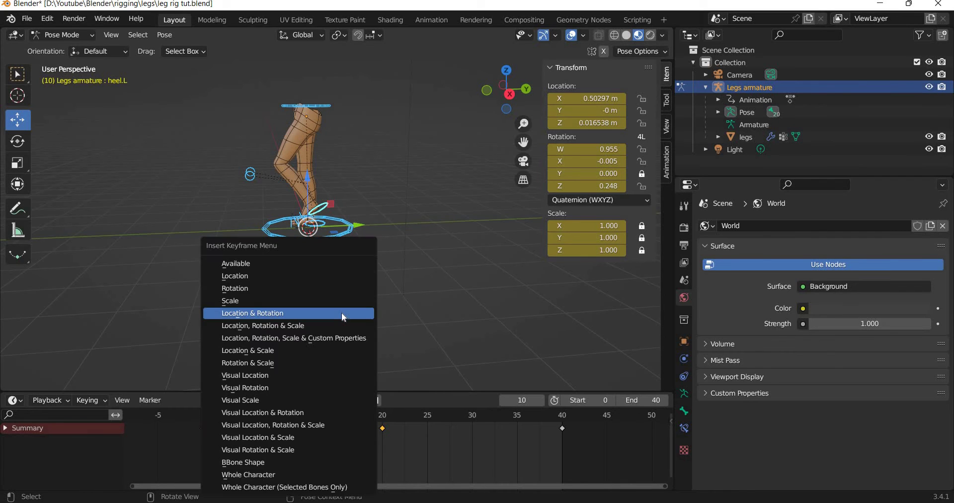
left_click(342, 312)
Copy the frame 10 keyframes and paste them flipped at frame 30
left_click(344, 400)
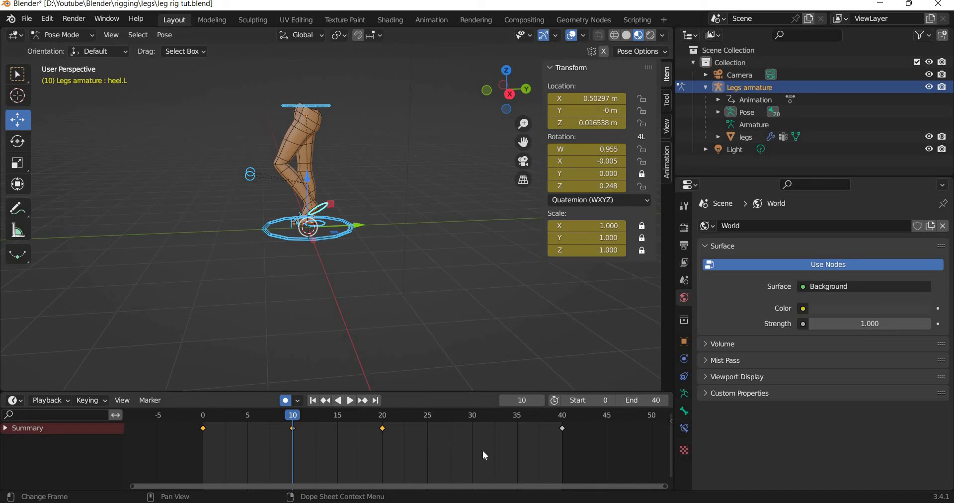
key("space")
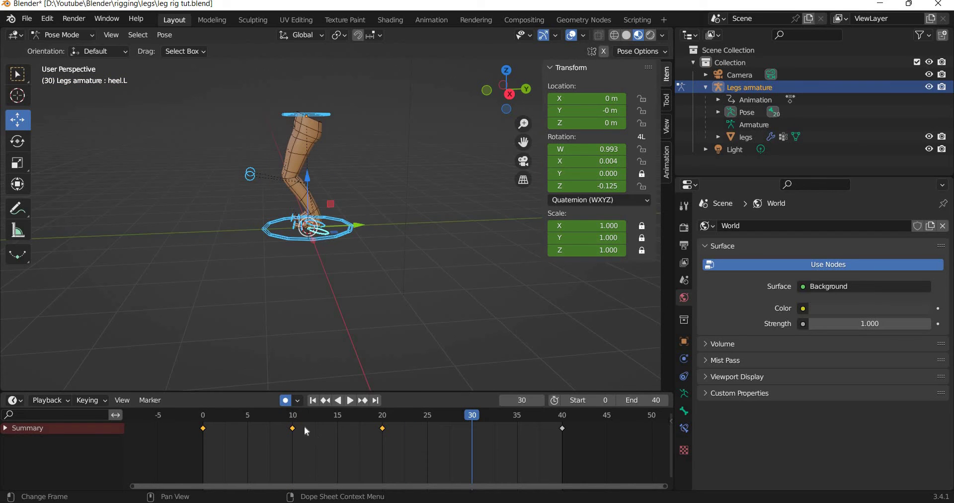
left_click(289, 443)
key("ctrl+c")
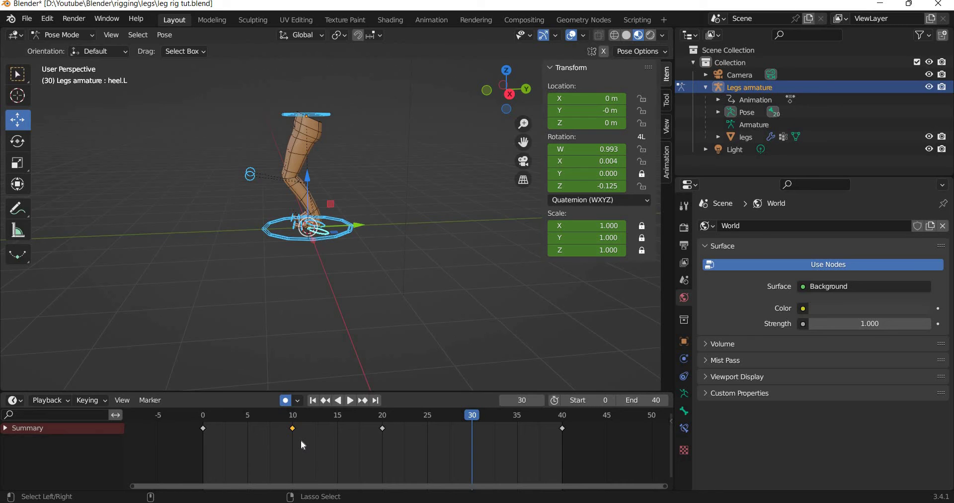
key("ctrl+v")
Return to frame 0, deselect the bones, and play back the walk cycle to check the leg motion
left_click_drag(225, 416, 204, 416)
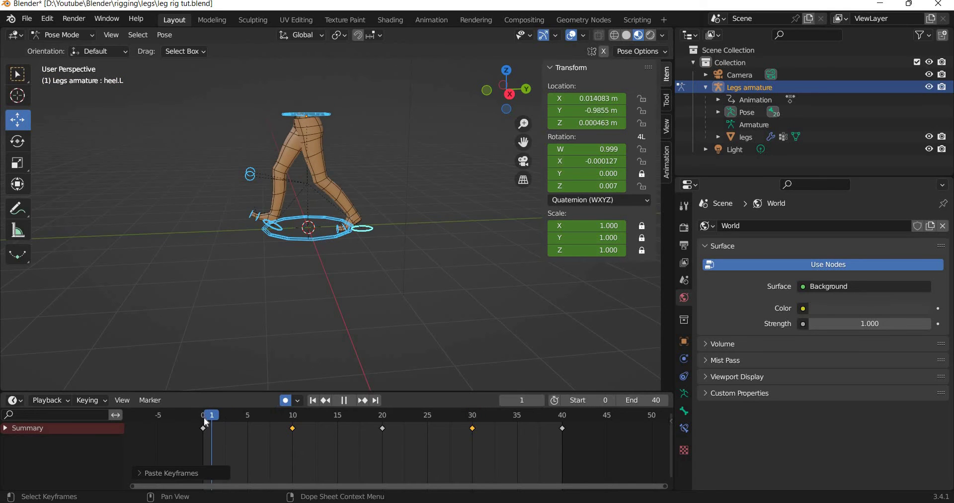
middle_click_drag(385, 328, 384, 325)
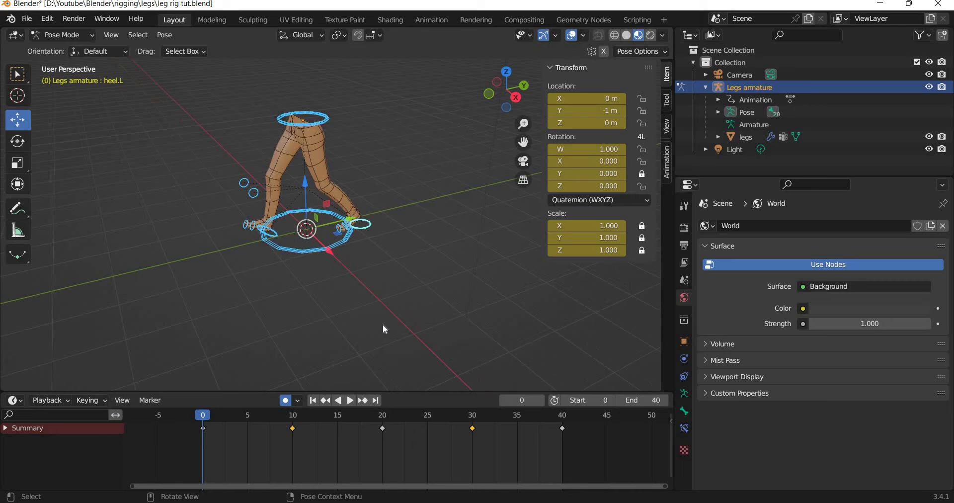
left_click(383, 325)
scroll(383, 325, "up", 2)
key("space")
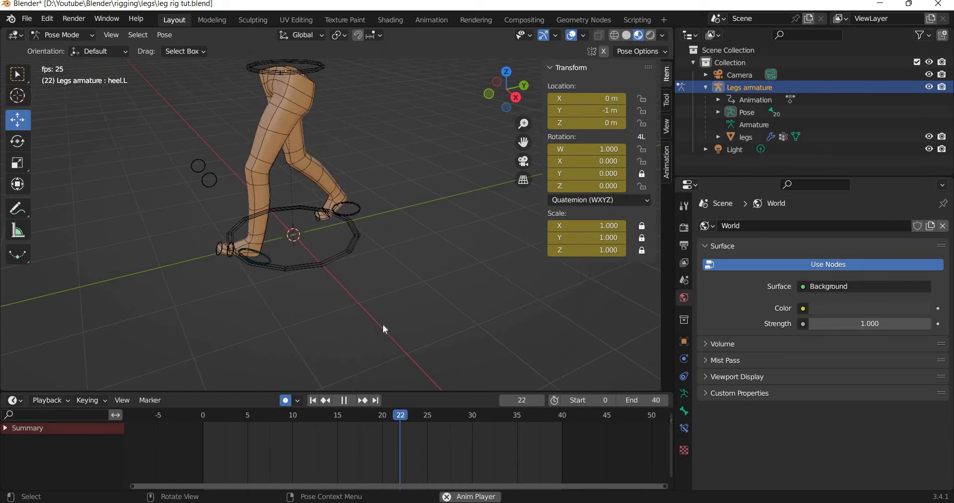
key("space")
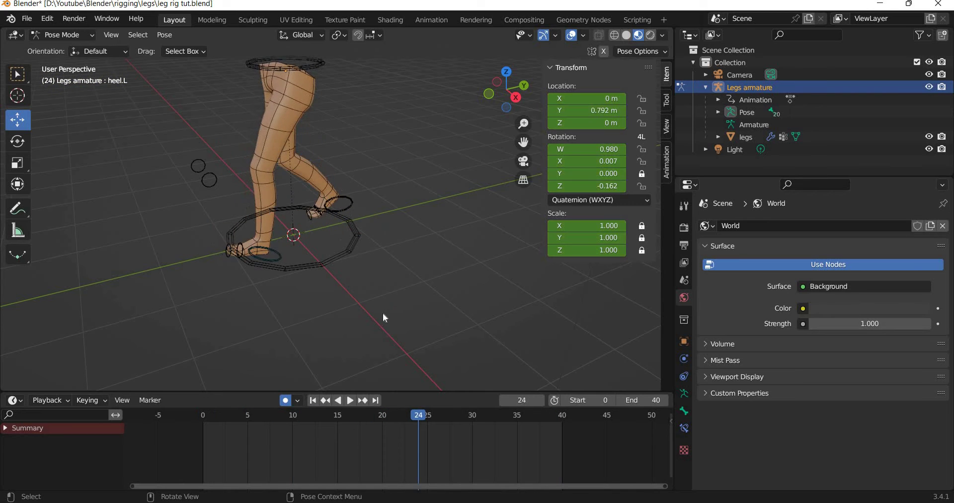
Select the waist control at frame 0, rotate it about 19° around the global Z axis, and set its Y rotation to 0.2
middle_click_drag(382, 312, 374, 211)
left_click(373, 211)
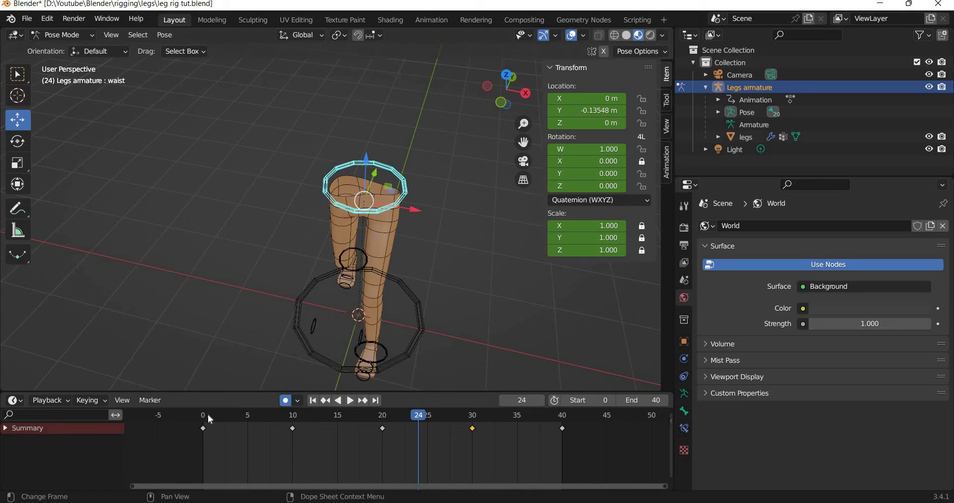
left_click_drag(228, 417, 203, 417)
key("space")
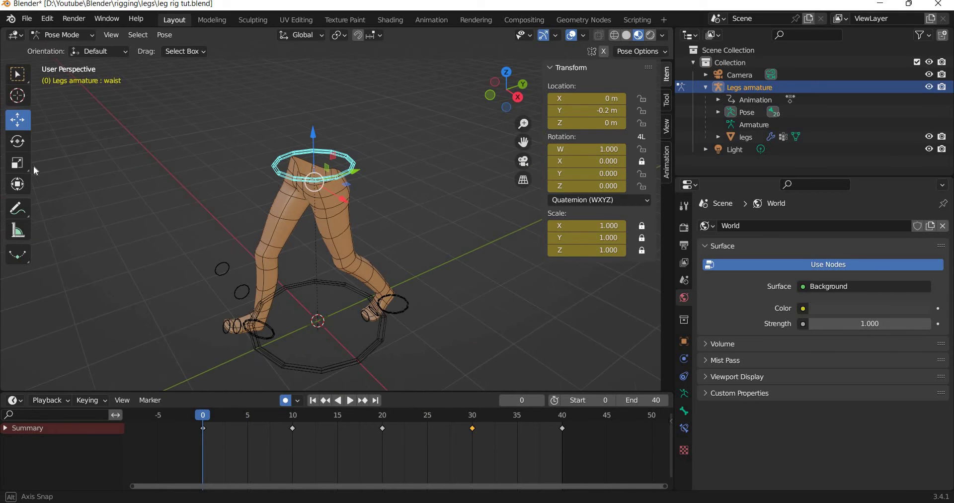
key("shift+space")
key("r")
middle_click_drag(294, 272, 320, 291)
middle_click_drag(321, 223, 310, 199, "shift")
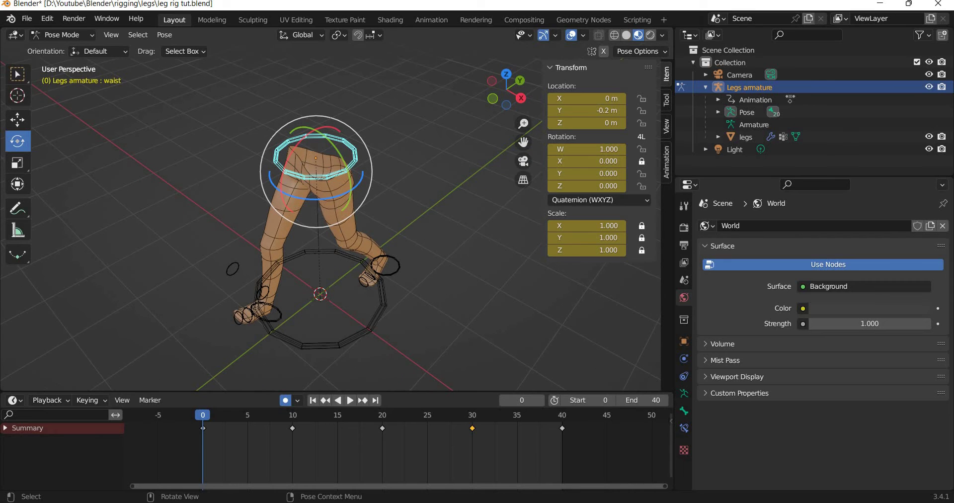
left_click_drag(312, 199, 320, 199)
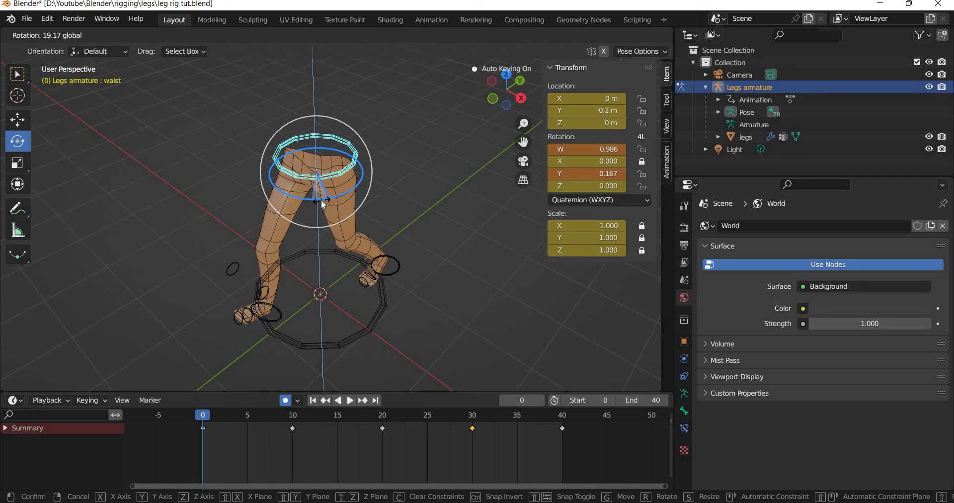
left_click_drag(576, 183, 576, 180)
double_click(576, 173)
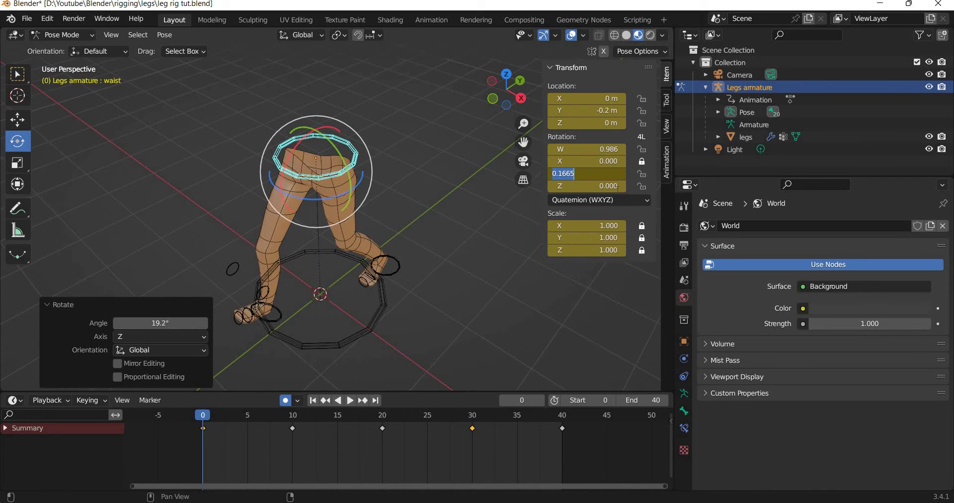
key("Return")
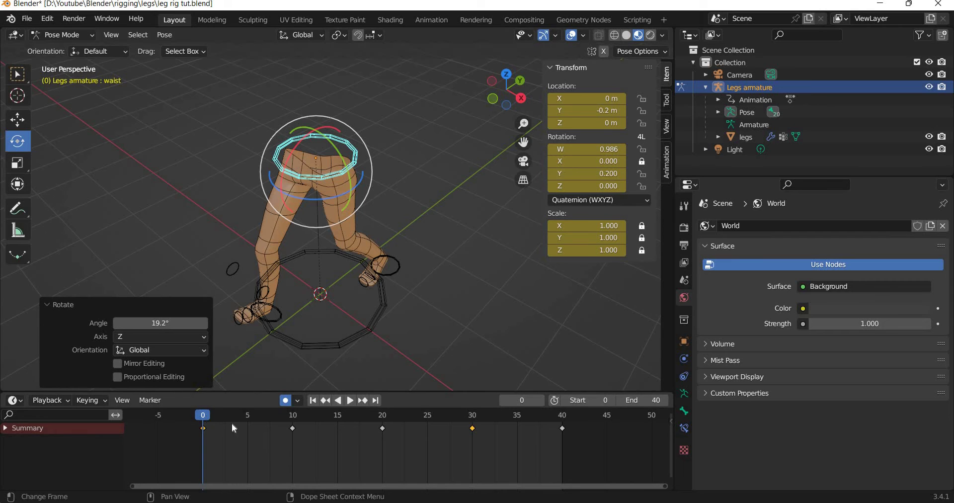
At frame 20, rotate the waist control about -9.5° around the global Z axis and set its Y rotation to -0.2
key("space")
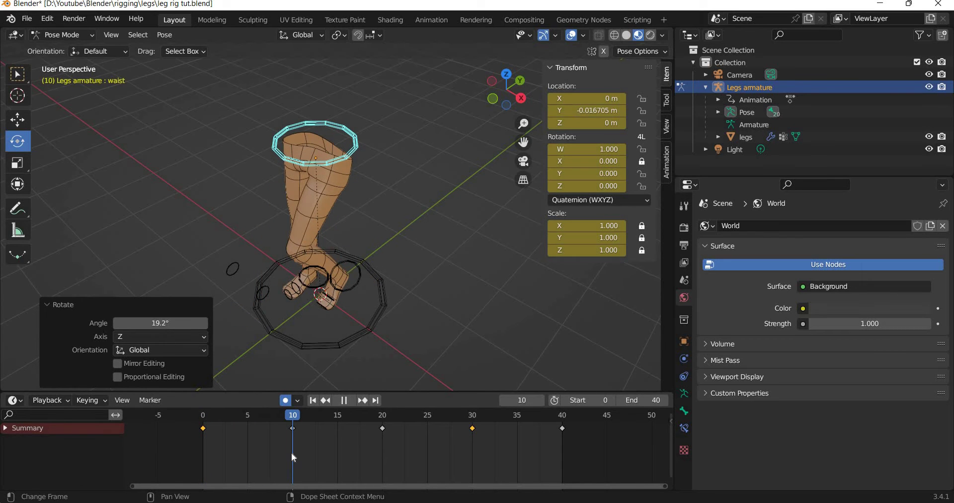
key("space")
key("space")
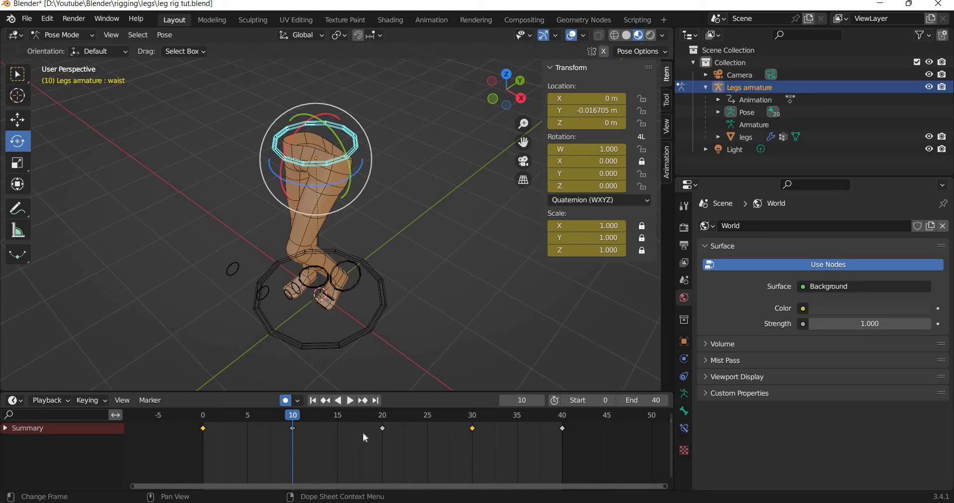
key("space")
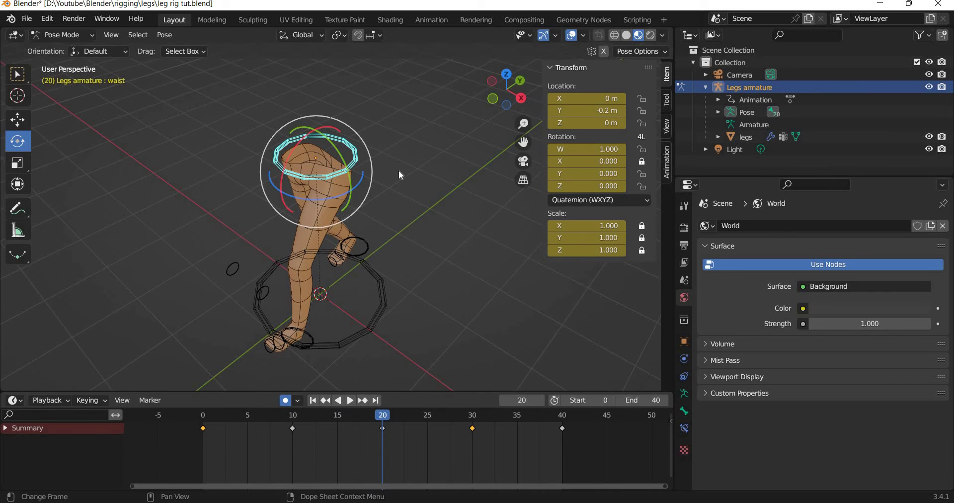
left_click_drag(320, 199, 311, 199)
left_click(606, 177)
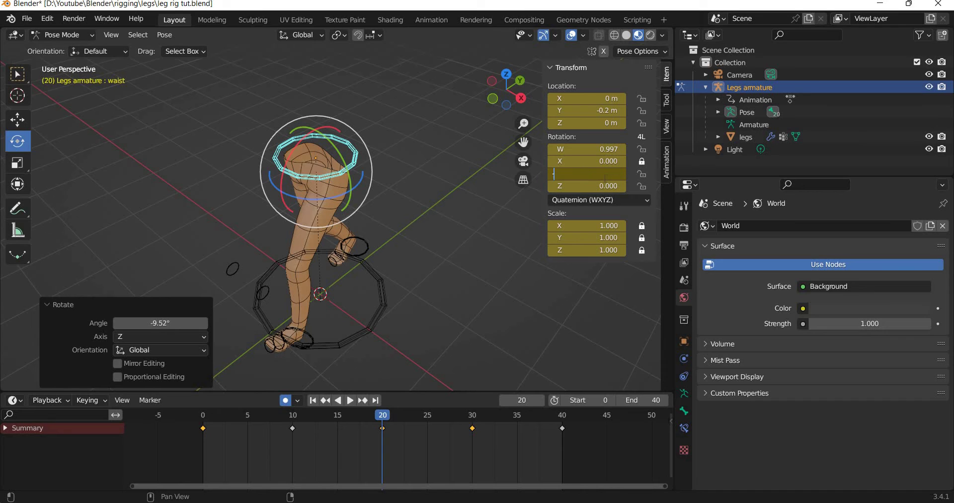
type("-0.2")
key("Return")
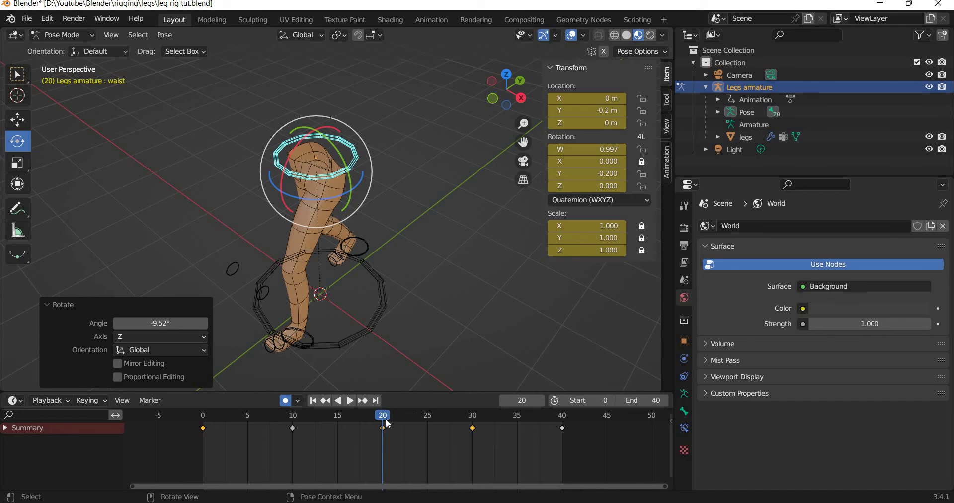
At frame 40, rotate the waist control about 17.8° around the global Z axis and set its Y rotation to 0.2
key("space")
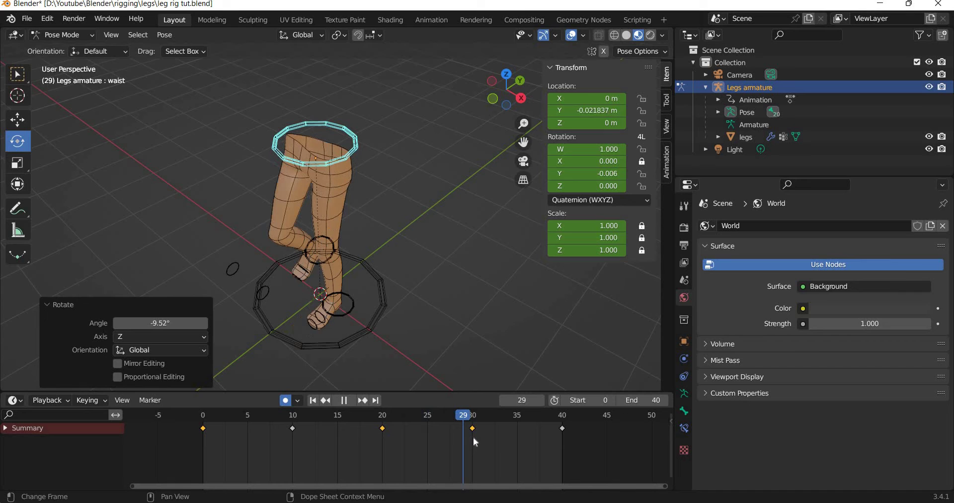
key("space")
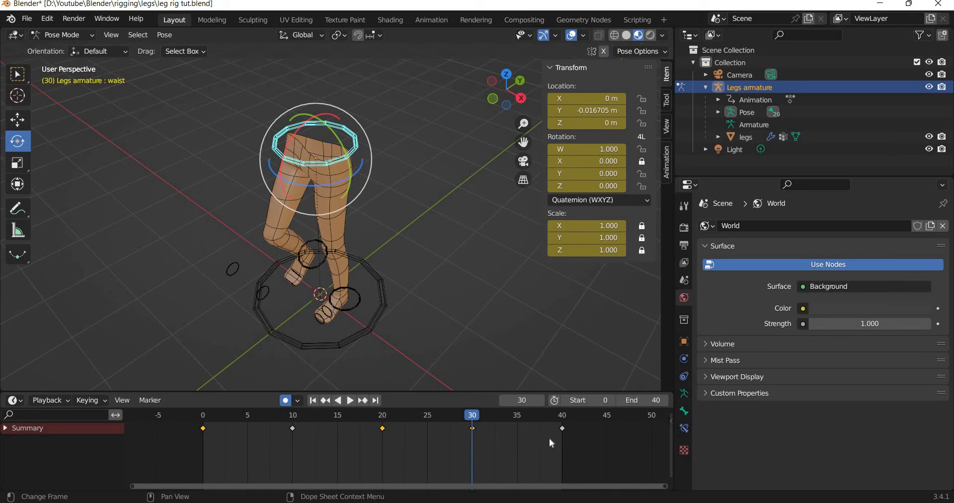
left_click_drag(550, 437, 562, 442)
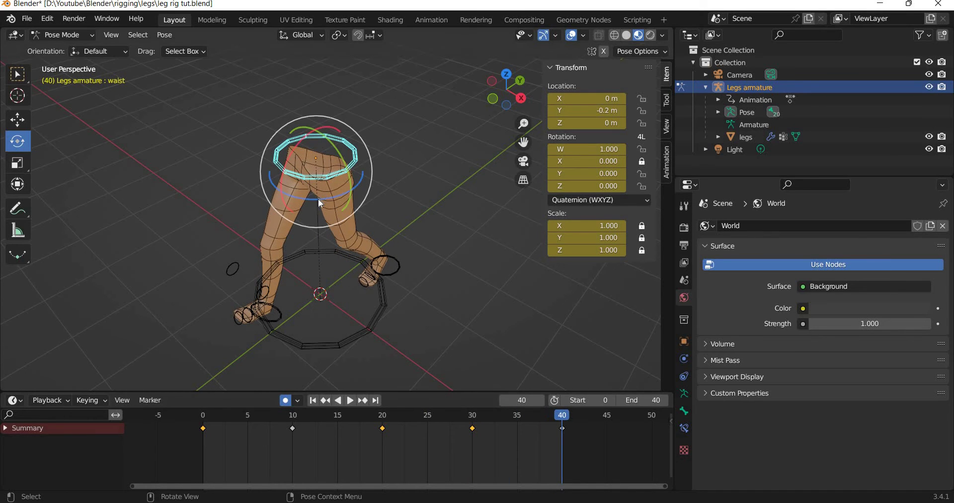
left_click_drag(318, 201, 348, 197)
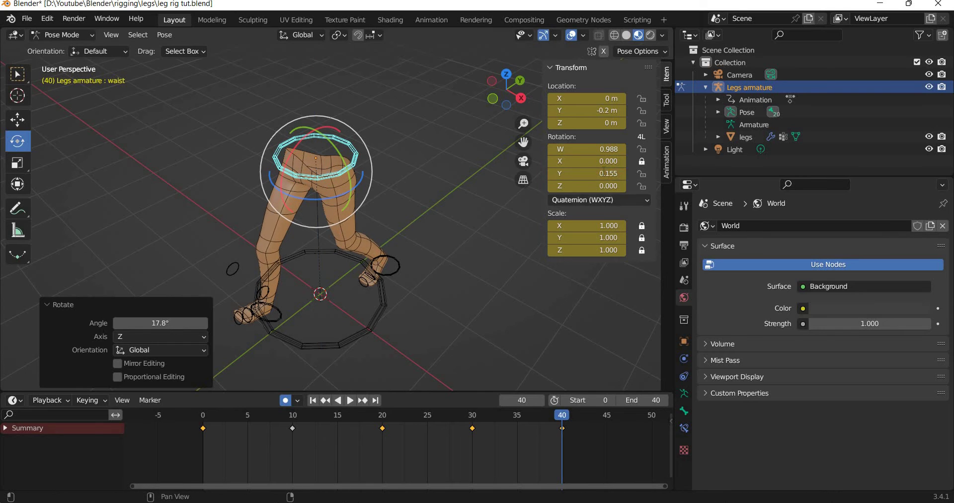
left_click(603, 172)
type(".2")
key("Return")
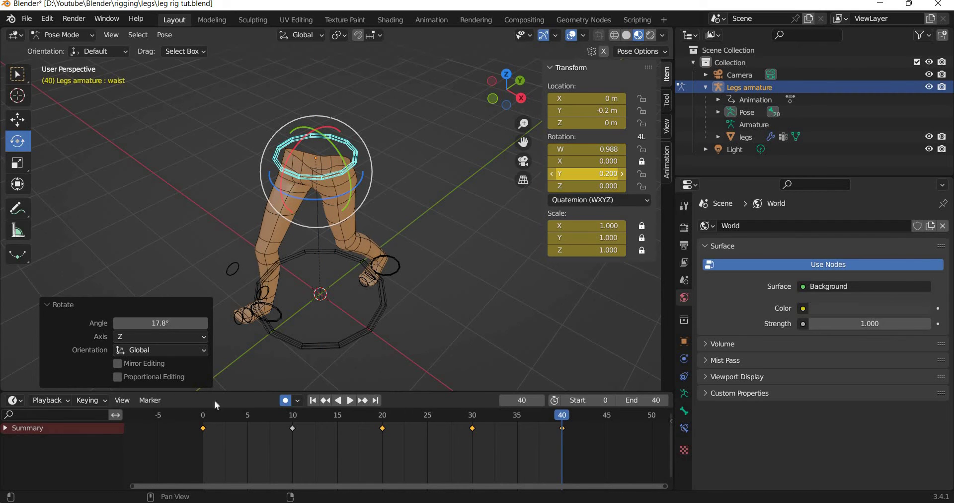
Play back the walk cycle and scrub through its first frames in front view to check the hip motion
key("space")
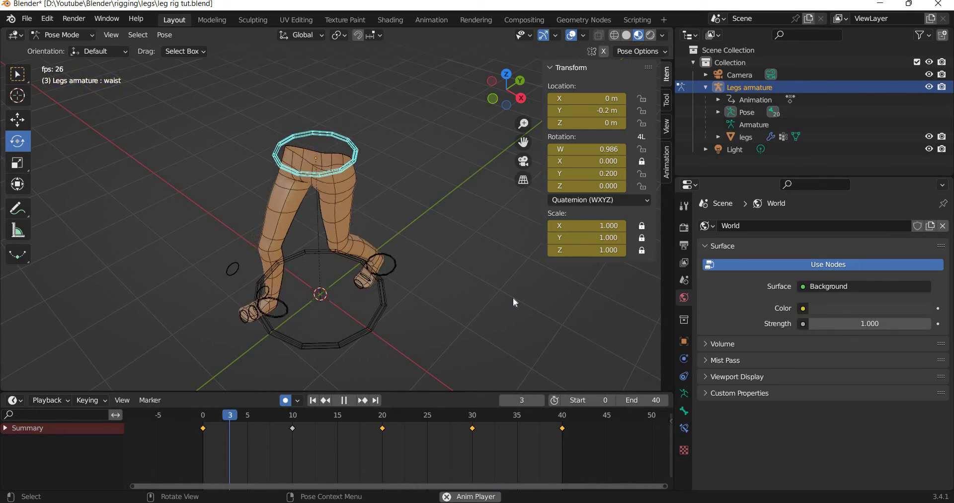
key("space")
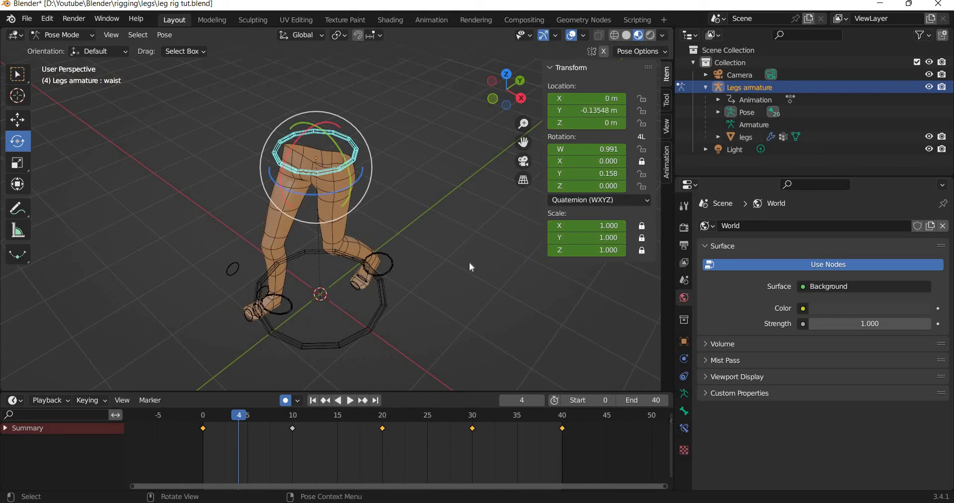
middle_click_drag(469, 264, 434, 272)
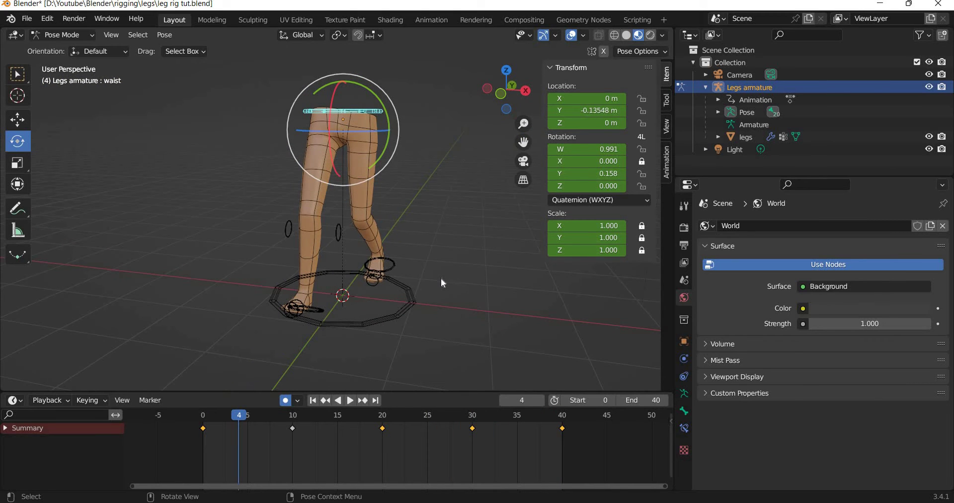
key("KP_1")
middle_click_drag(357, 281, 314, 319, "shift")
key("shift+space")
key("g")
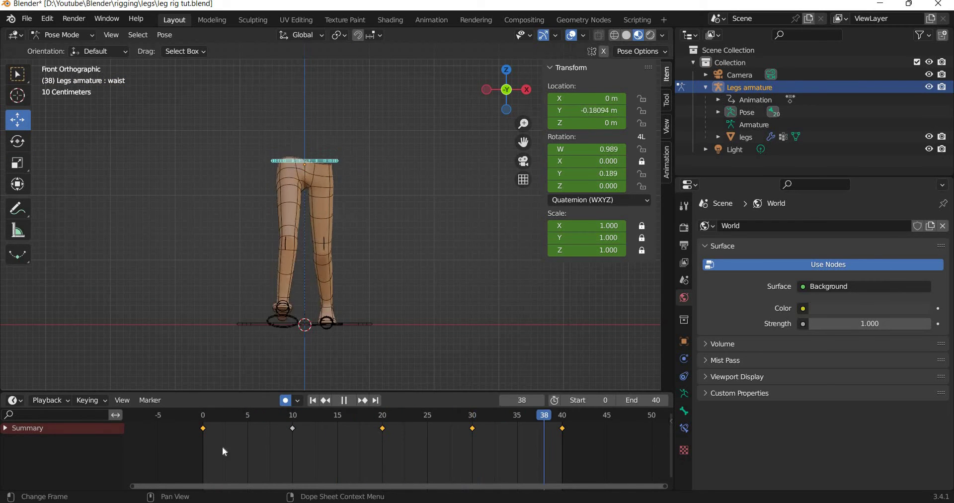
left_click(203, 448)
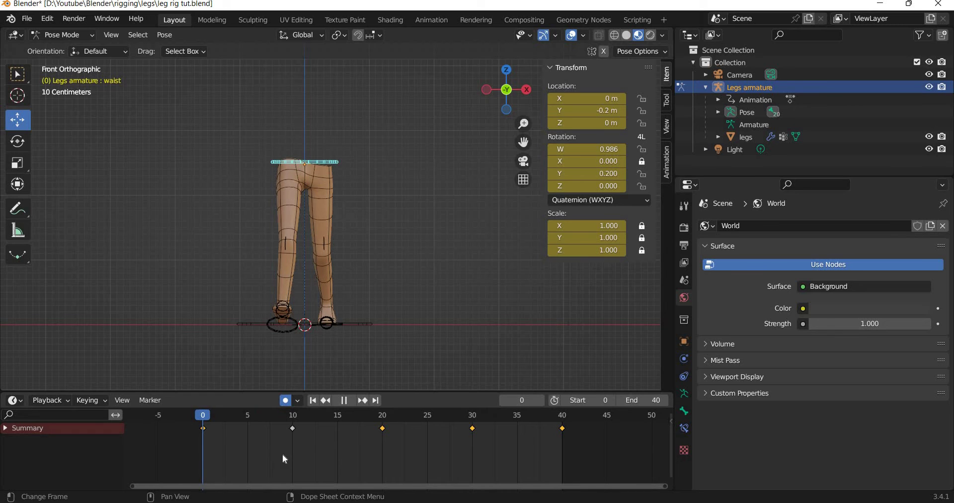
left_click_drag(282, 454, 210, 451)
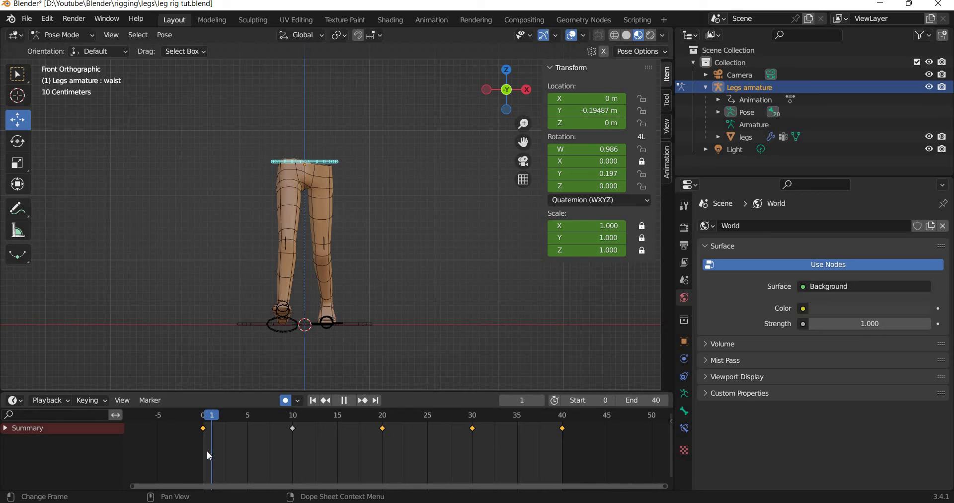
key("Escape")
At frame 10, tilt the waist control about -13° around the global Y axis and set its Z rotation to 0.2
middle_click_drag(288, 333, 240, 236)
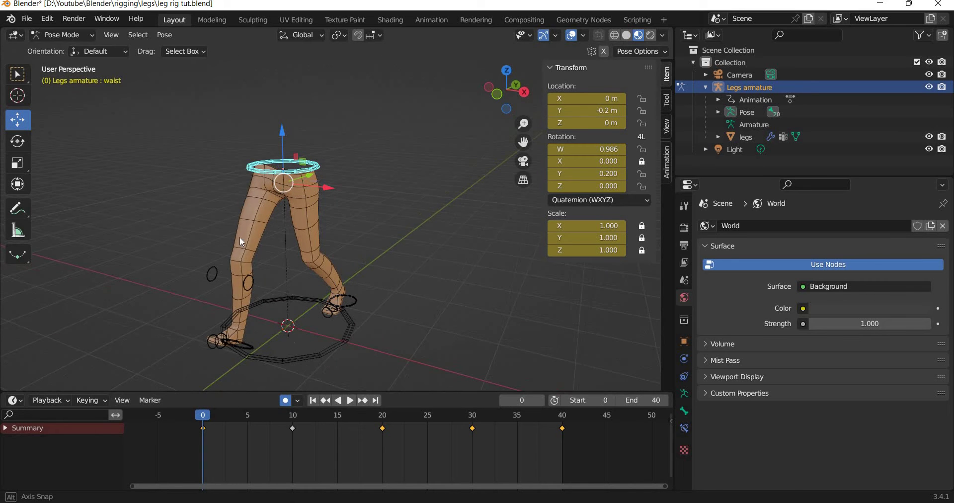
key("r")
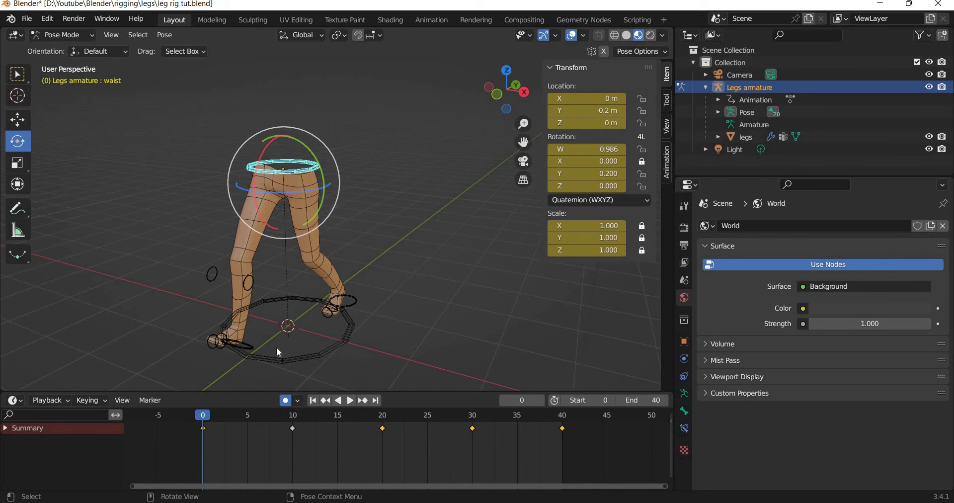
key("space")
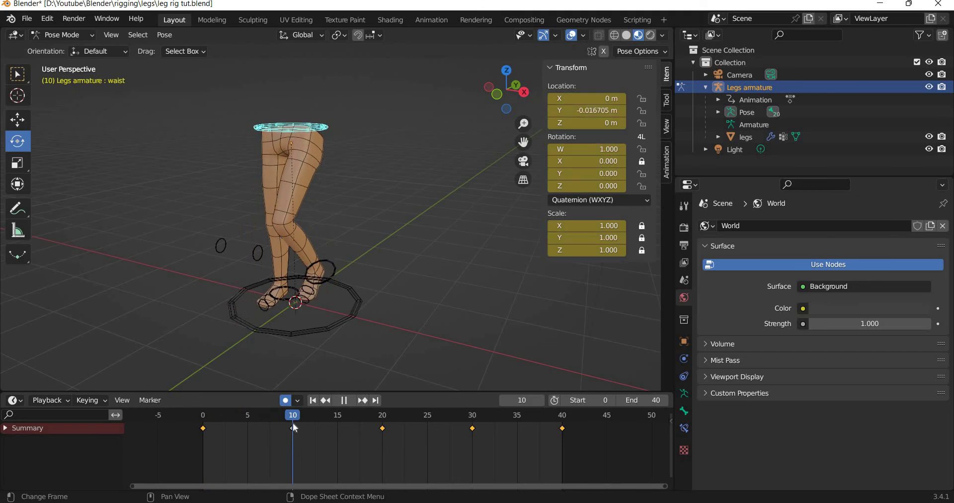
key("space")
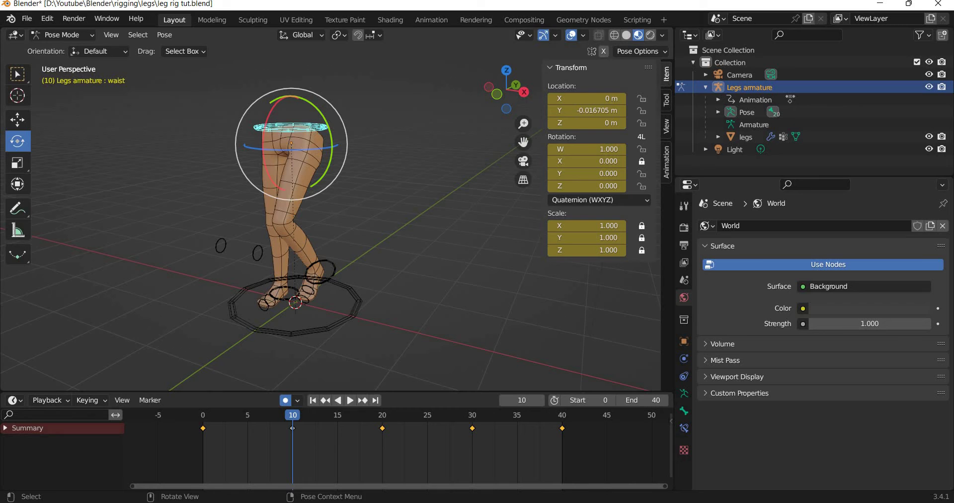
left_click_drag(323, 130, 327, 121)
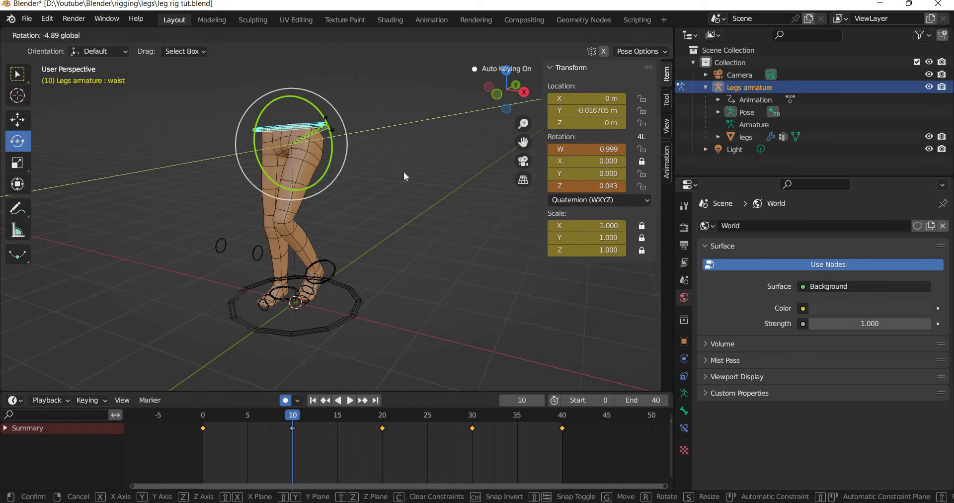
left_click_drag(405, 177, 600, 187)
left_click(601, 186)
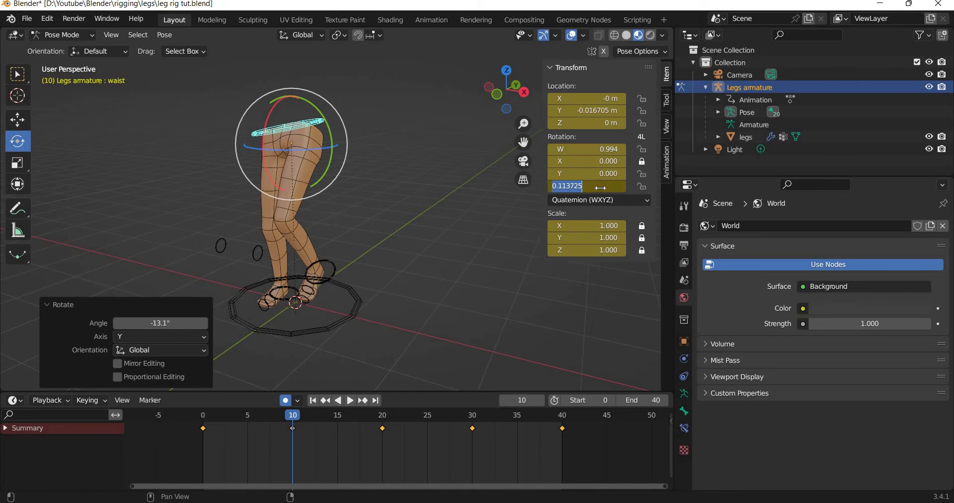
type(".2")
key("Return")
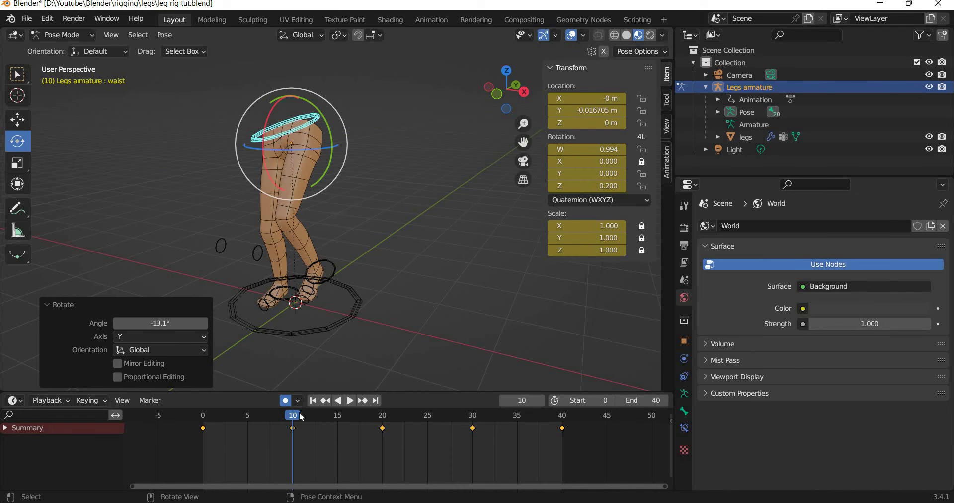
At frame 30, tilt the waist control about 13.7° around the global Y axis, set its Z rotation to -0.2, and return to frame 0
left_click(216, 419)
key("space")
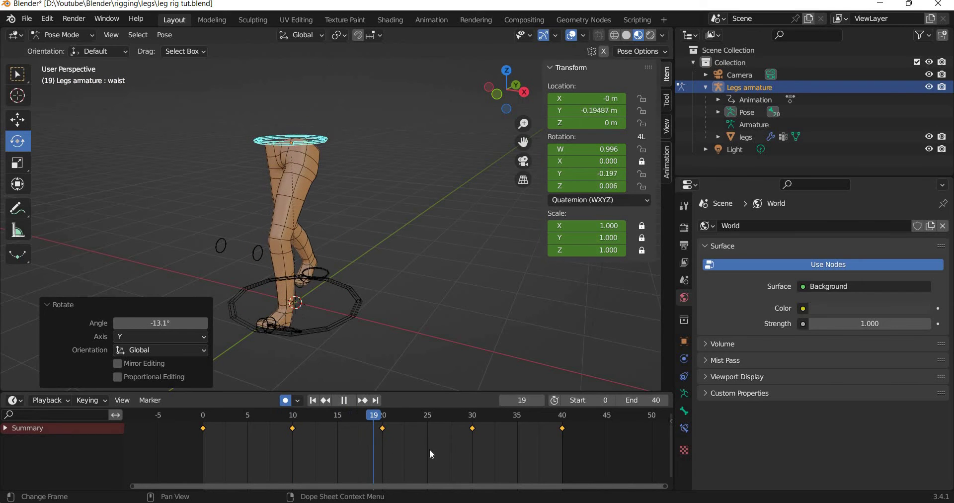
key("space")
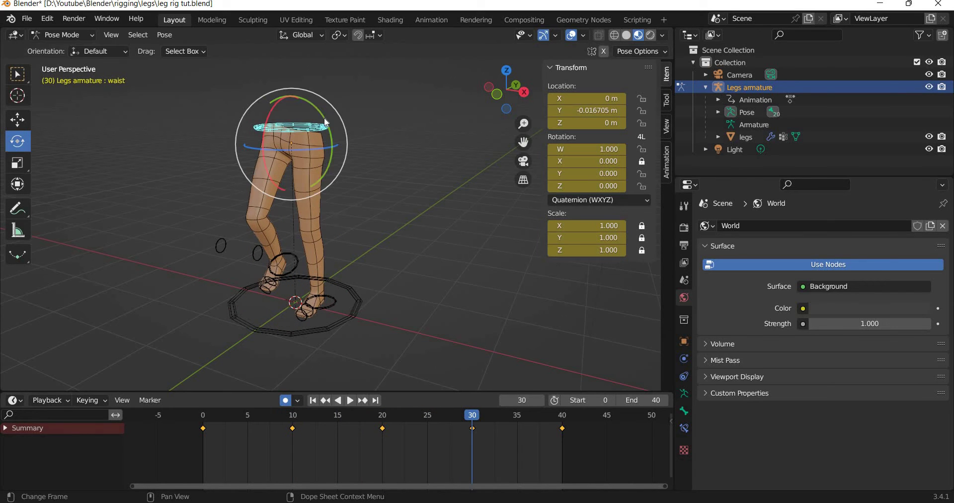
left_click_drag(332, 144, 607, 196)
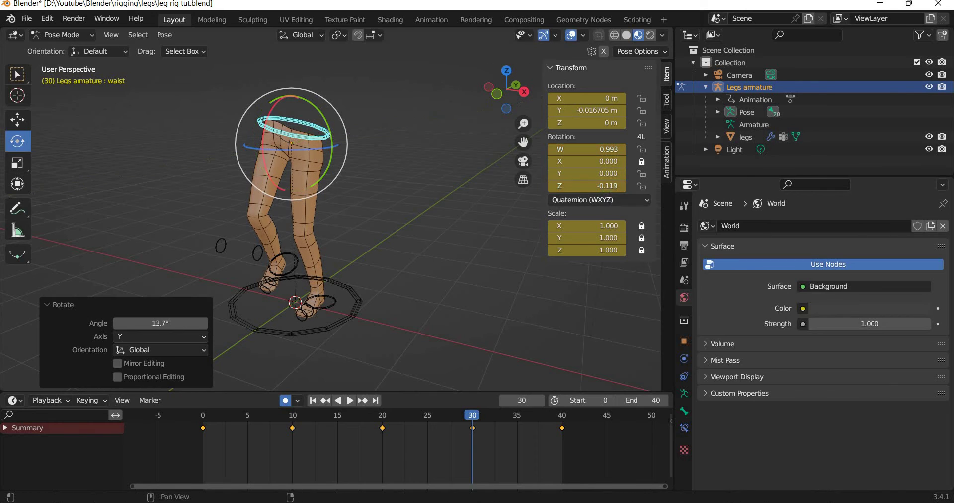
double_click(584, 179)
type("-")
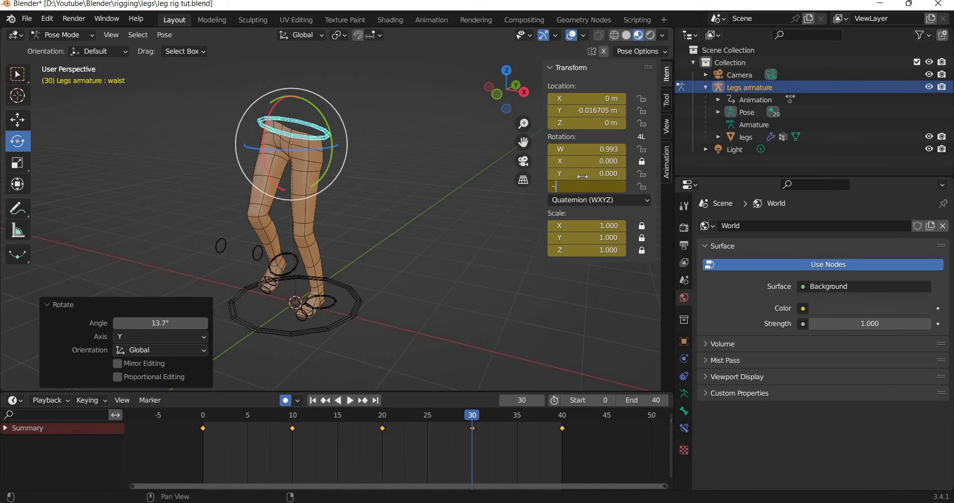
type("0.2")
key("Return")
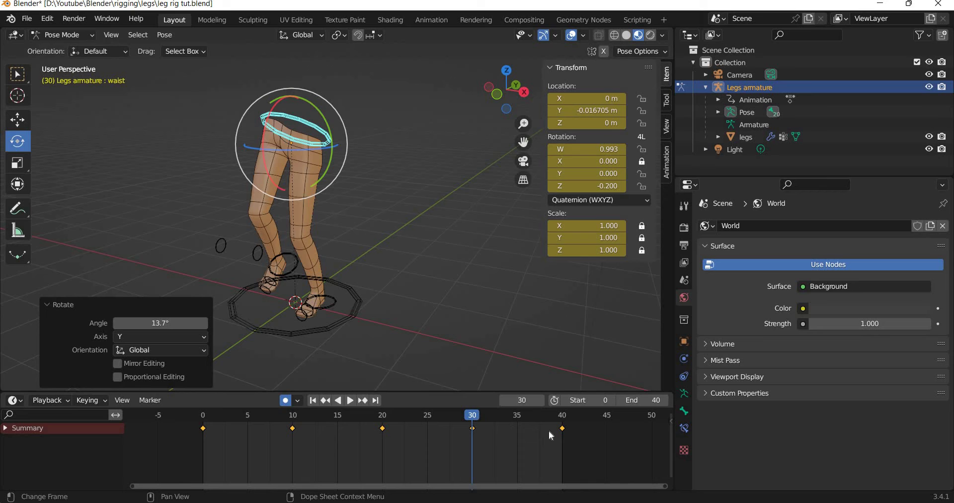
left_click_drag(517, 415, 203, 398)
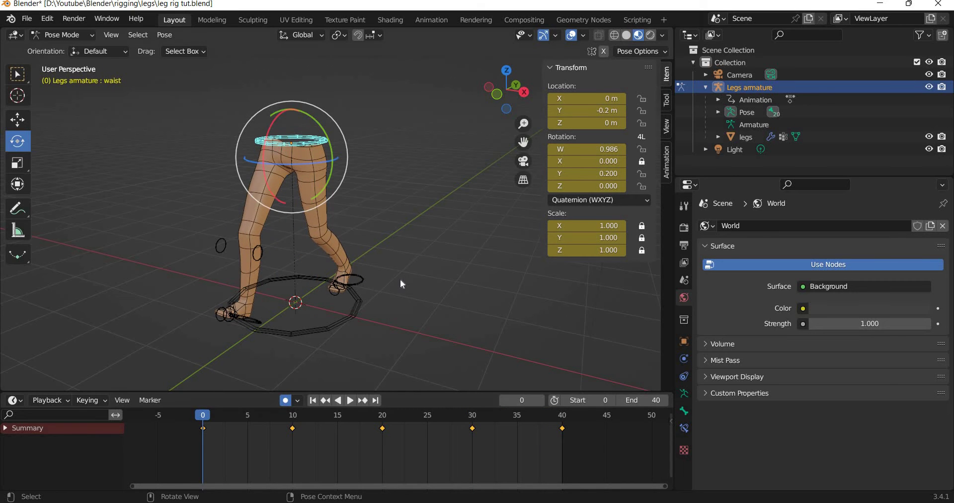
Play back the walk cycle with the rig controls shown to check the waist tilt and twist
left_click(401, 279)
key("space")
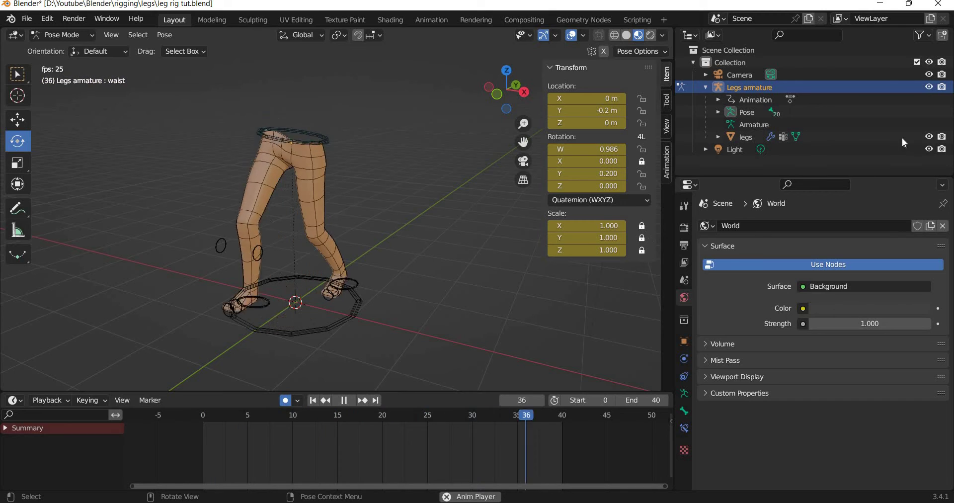
key("space")
Hide the legs armature, replay the walk cycle from frame 0 to check the bare mesh, and show the armature again
left_click(929, 87)
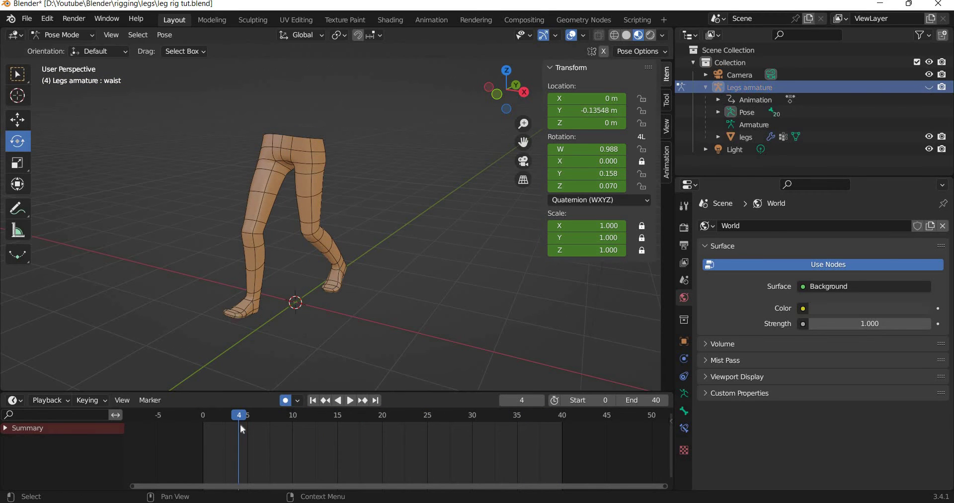
left_click(207, 420)
key("space")
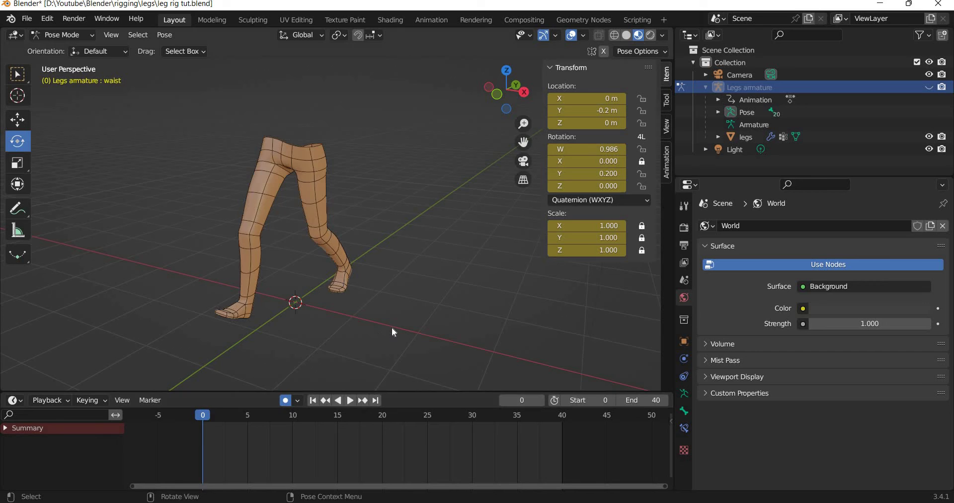
key("space")
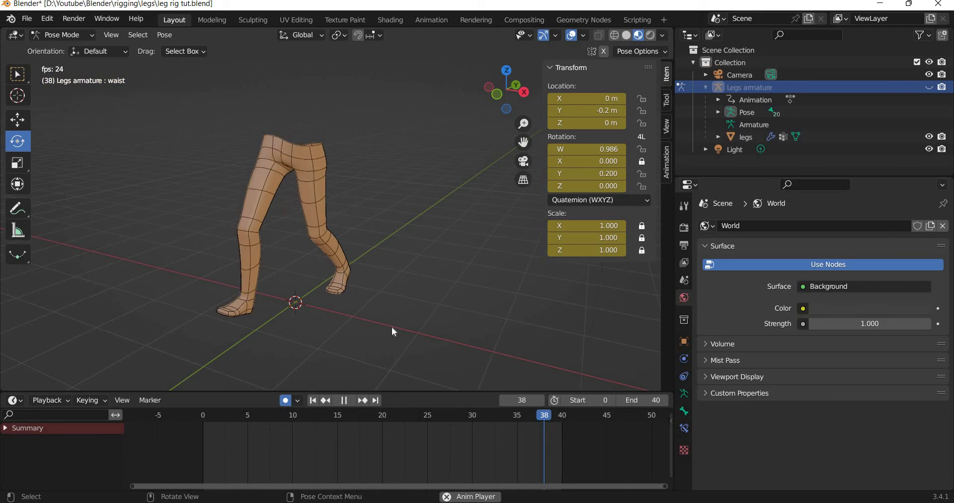
key("space")
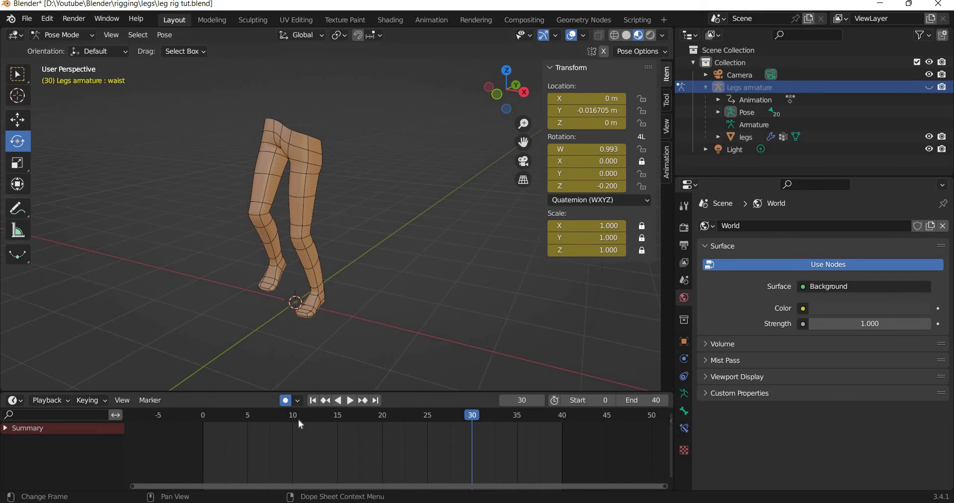
middle_click_drag(298, 419, 290, 440)
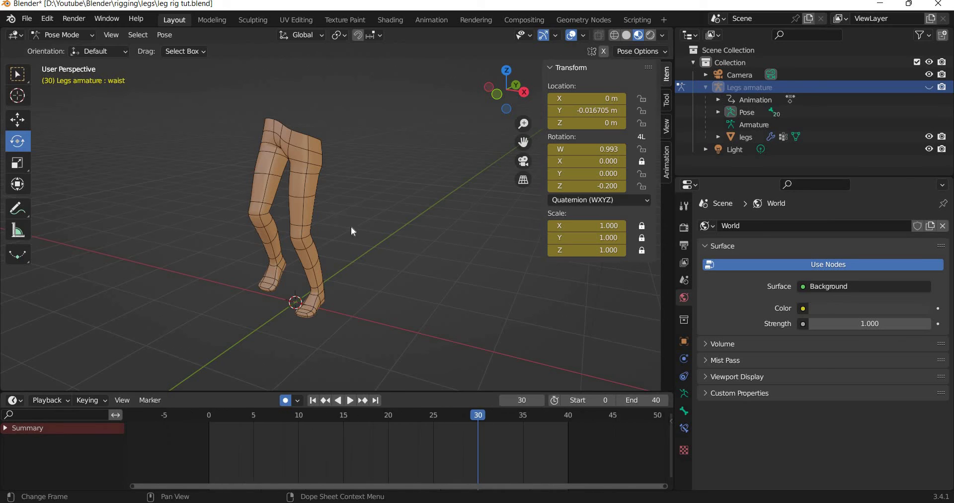
left_click(929, 87)
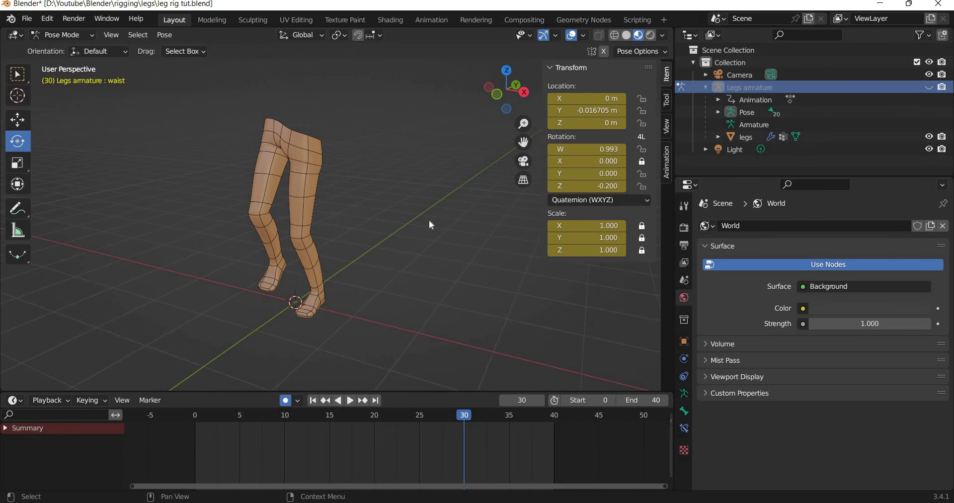
Switch to Object Mode and add a mesh cylinder at the world origin with a depth of 0.2 m
middle_click_drag(413, 269, 401, 284)
scroll(401, 271, "up", 4)
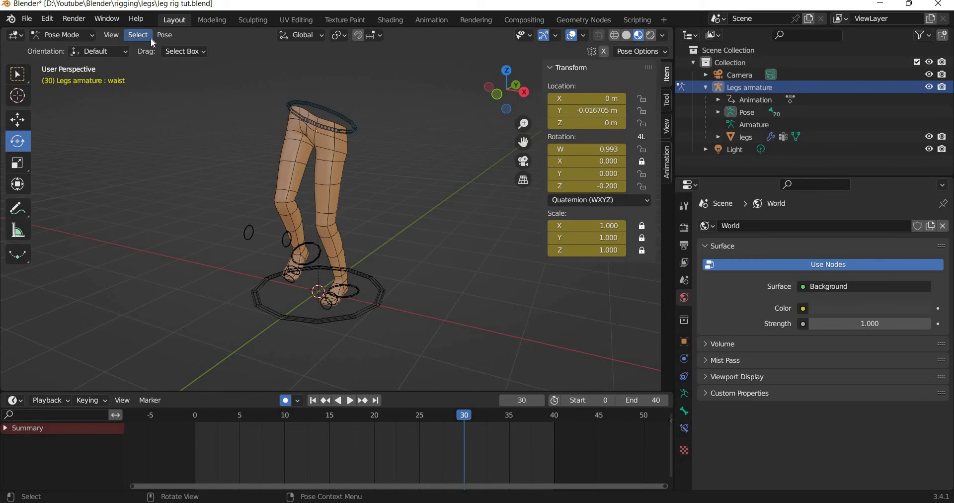
left_click(69, 34)
left_click(69, 49)
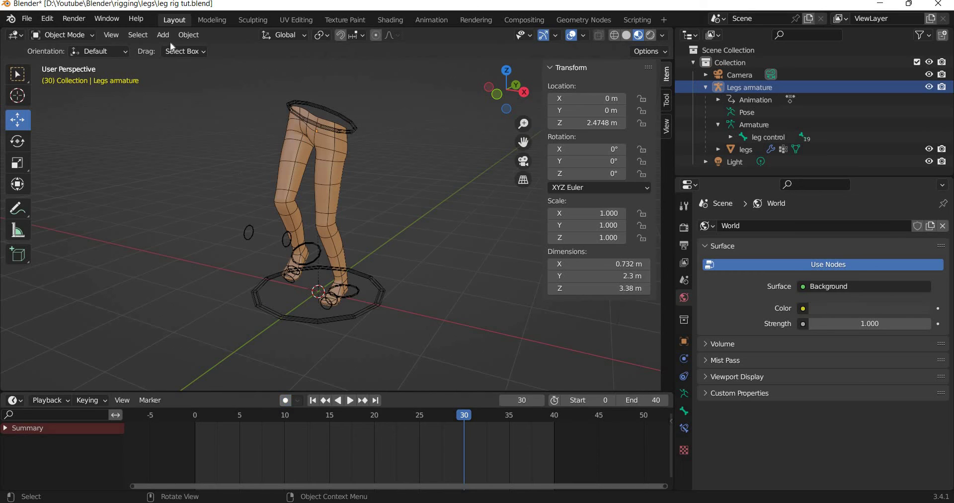
left_click(164, 35)
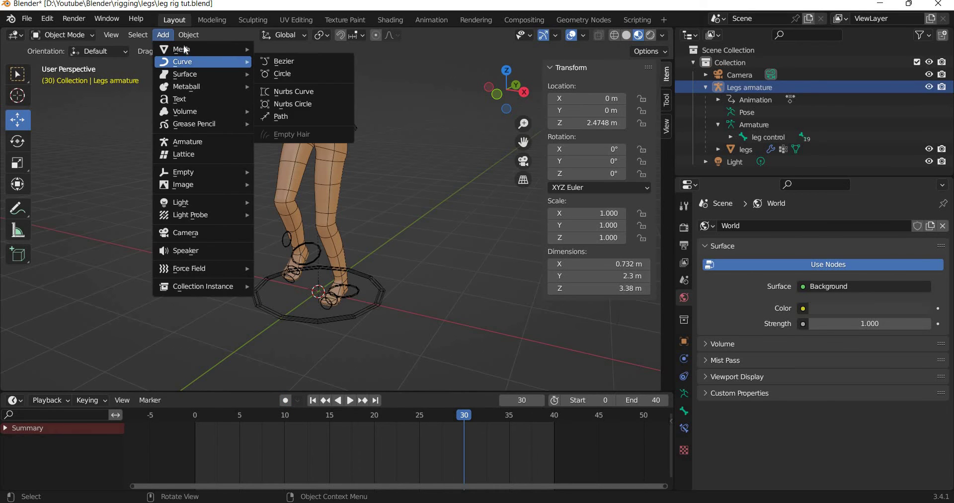
left_click(300, 111)
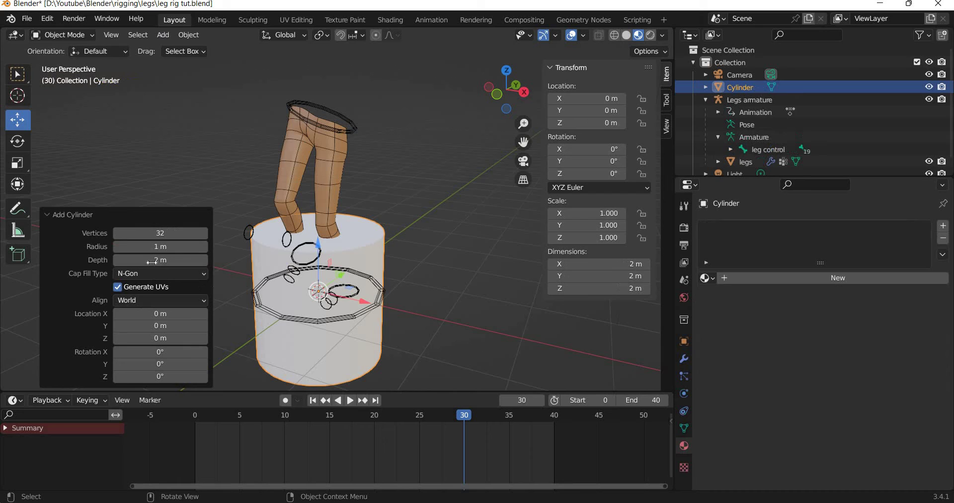
left_click(176, 260)
type(".2")
key("Return")
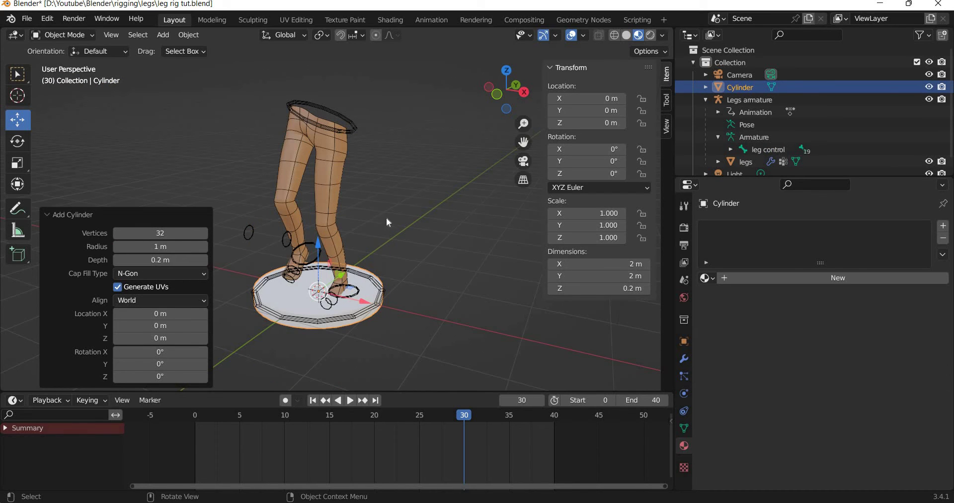
In front view, move the cylinder down about 0.096 m along Z so its upper face sits beneath the feet
key("KP_1")
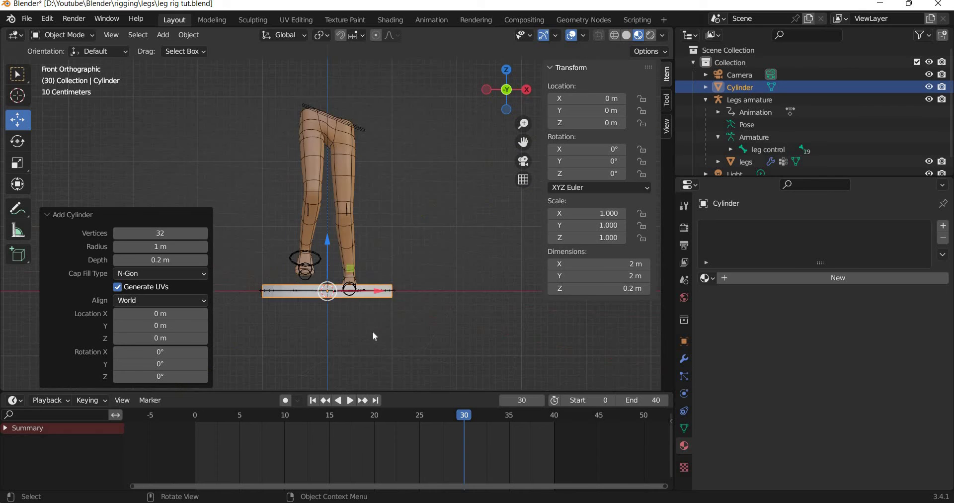
scroll(374, 332, "up", 6)
middle_click_drag(339, 169, 360, 1, "shift")
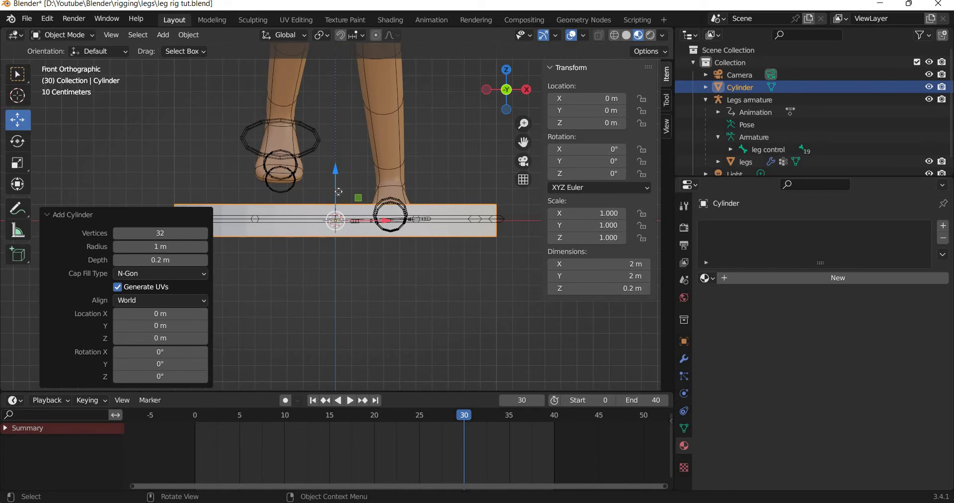
left_click_drag(337, 175, 337, 188)
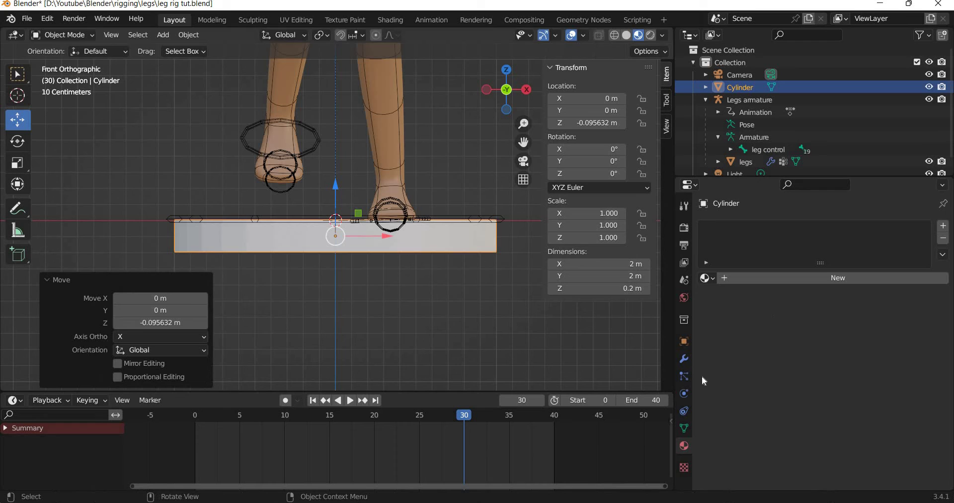
Add a Bevel modifier to the cylinder with an amount of 0.2 m
left_click(685, 360)
left_click(762, 227)
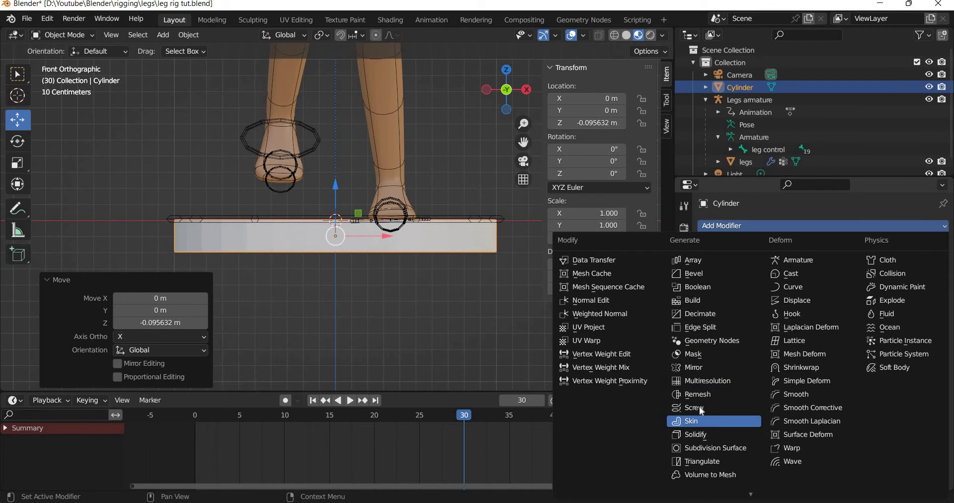
left_click(713, 274)
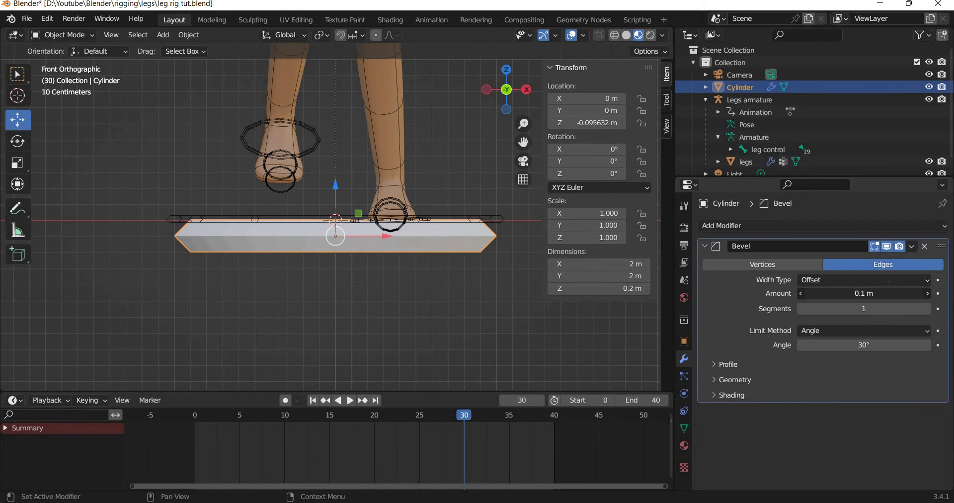
left_click(887, 292)
type("0.2")
key("Return")
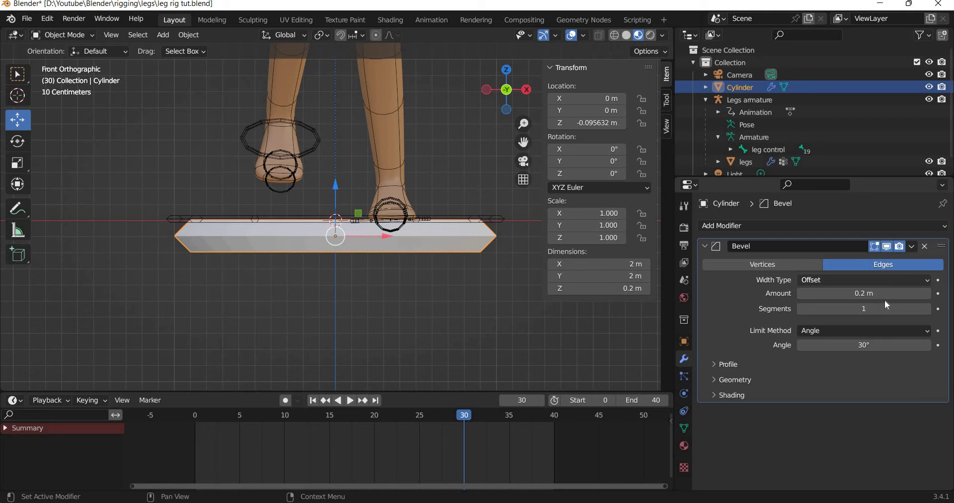
Reduce the cylinder's bevel amount to 0.04 m and set its segments to 3
middle_click_drag(493, 295, 494, 306)
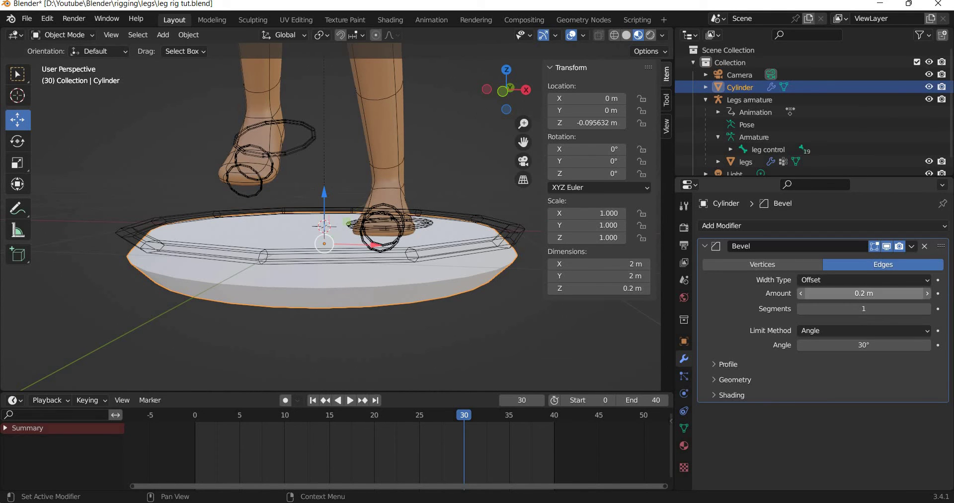
left_click_drag(864, 293, 824, 293)
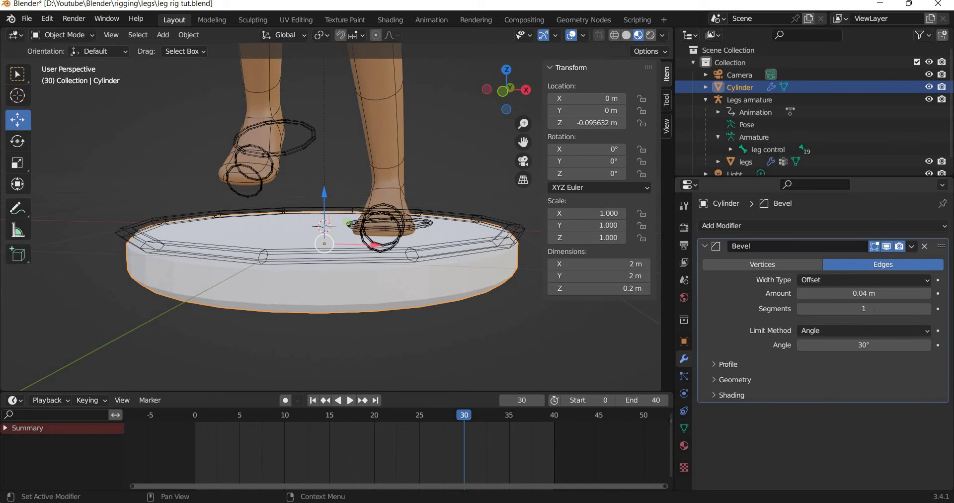
left_click(890, 309)
type("3")
key("Return")
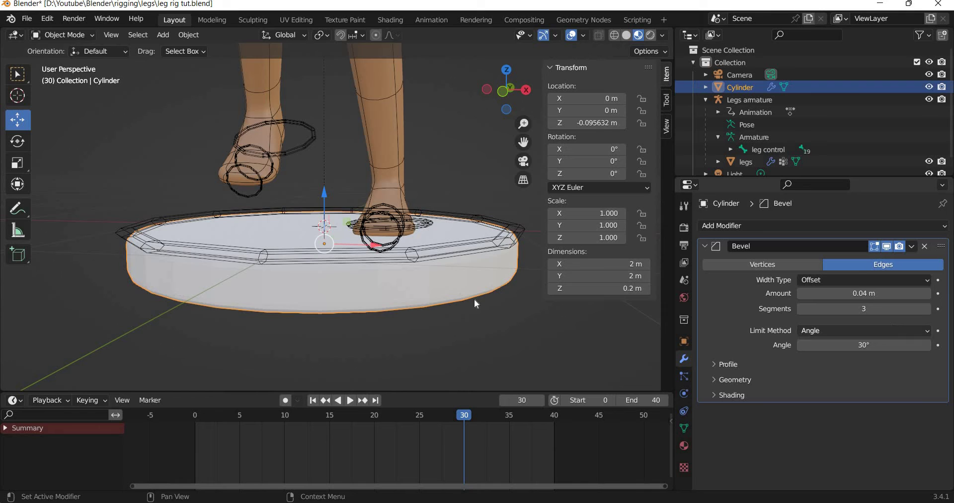
Add a Subdivision Surface modifier to the cylinder after the bevel
middle_click_drag(442, 321, 607, 243)
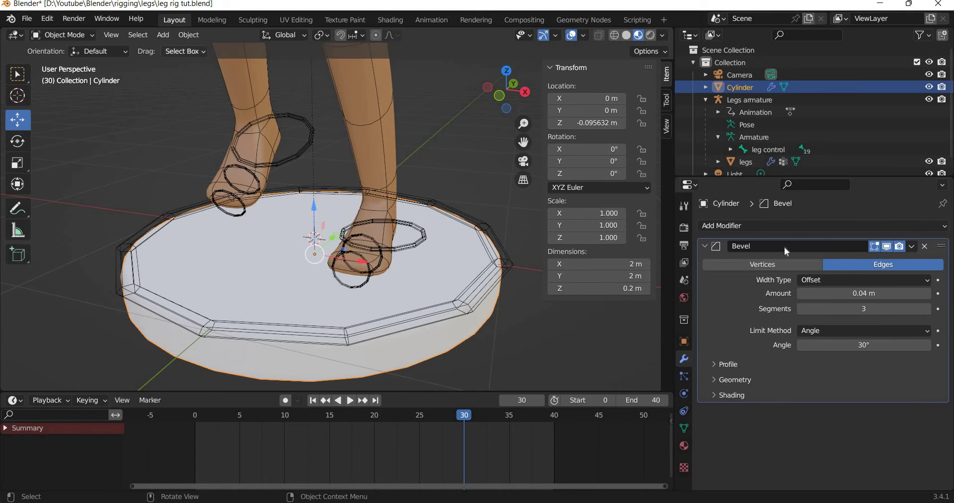
left_click(771, 222)
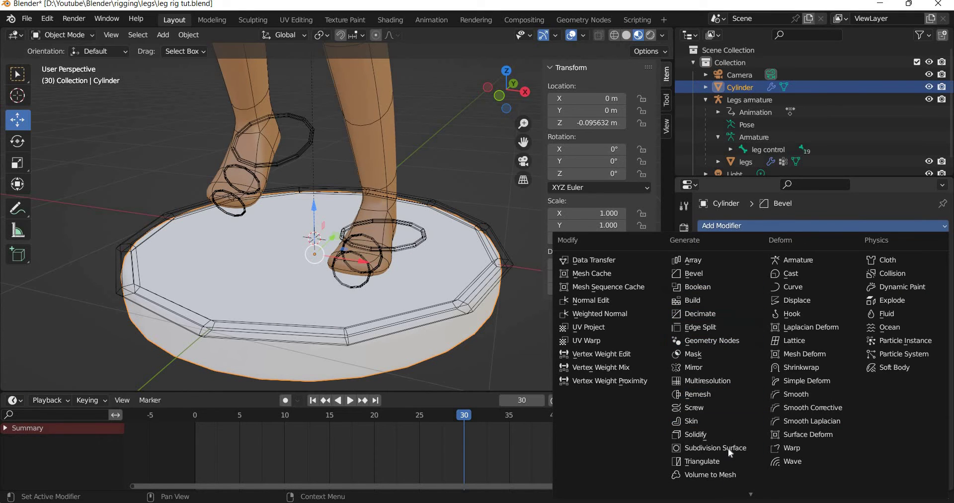
scroll(341, 284, "down", 4)
middle_click_drag(341, 284, 356, 304)
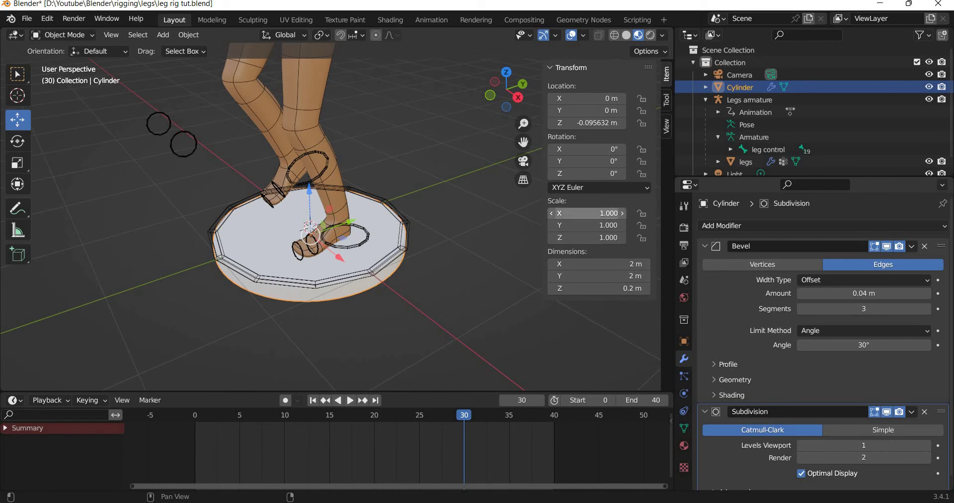
Set the cylinder's X and Y dimensions to 3 m, leaving its scale values as they are entered
left_click_drag(604, 213, 607, 238)
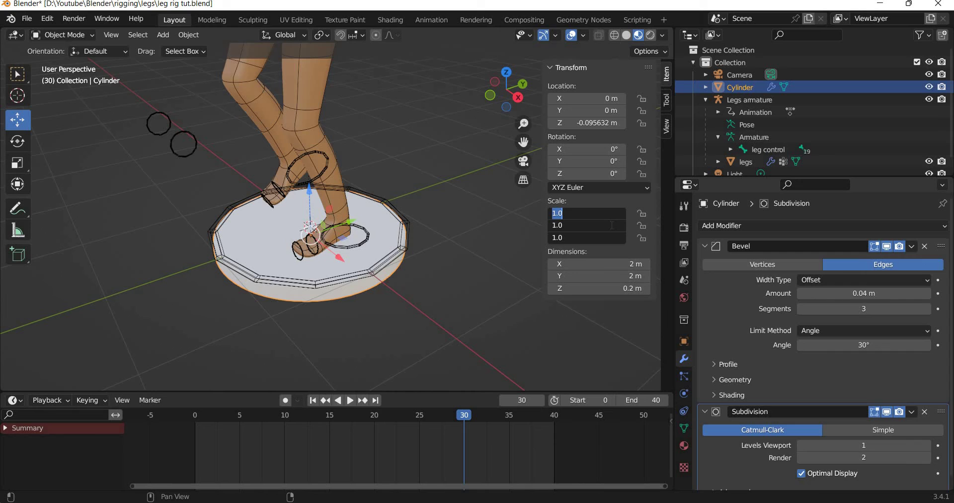
key("Return")
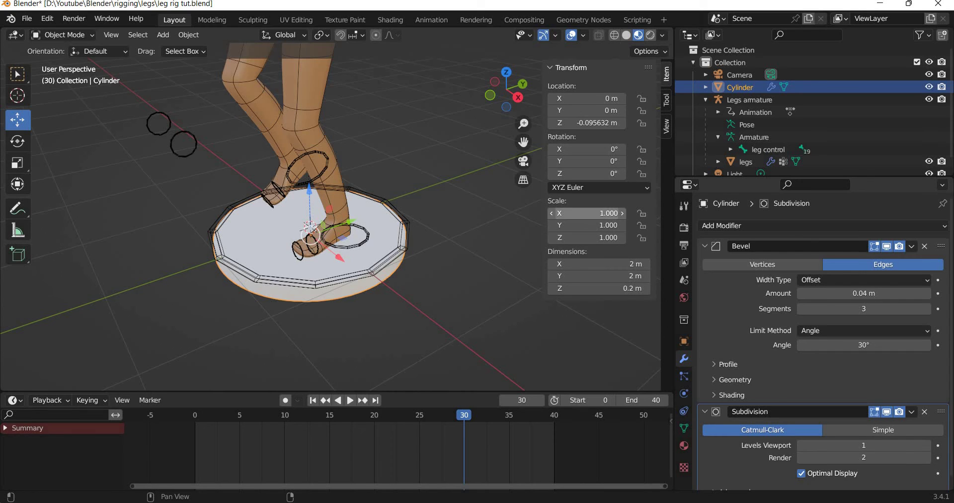
left_click_drag(590, 262, 590, 261)
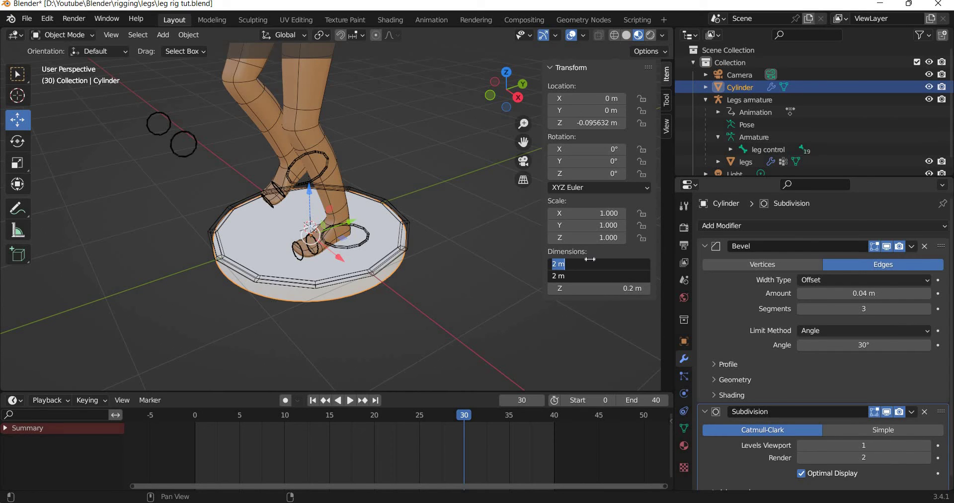
type("3")
key("Return")
Check the foot placement on the disc through the walk, stop at frame 23, and set the cylinder's X and Y dimensions to 4 m
middle_click_drag(395, 259, 380, 350)
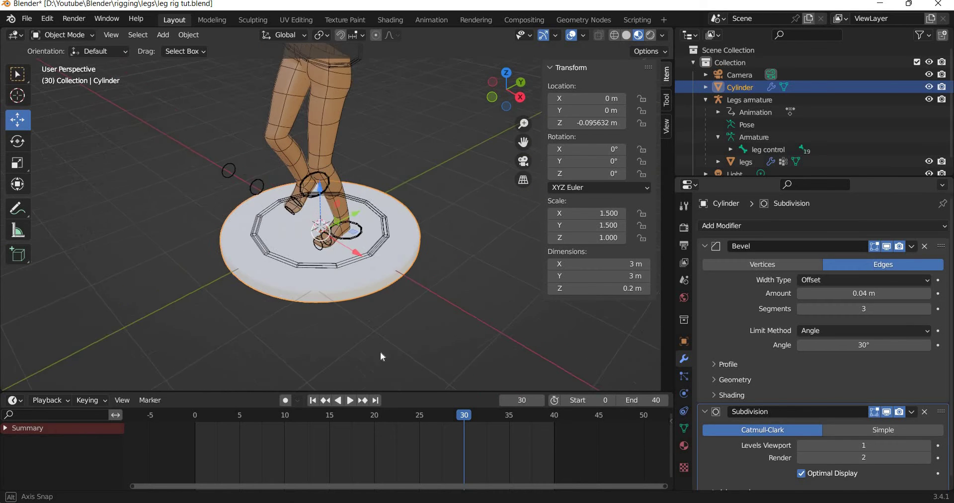
key("space")
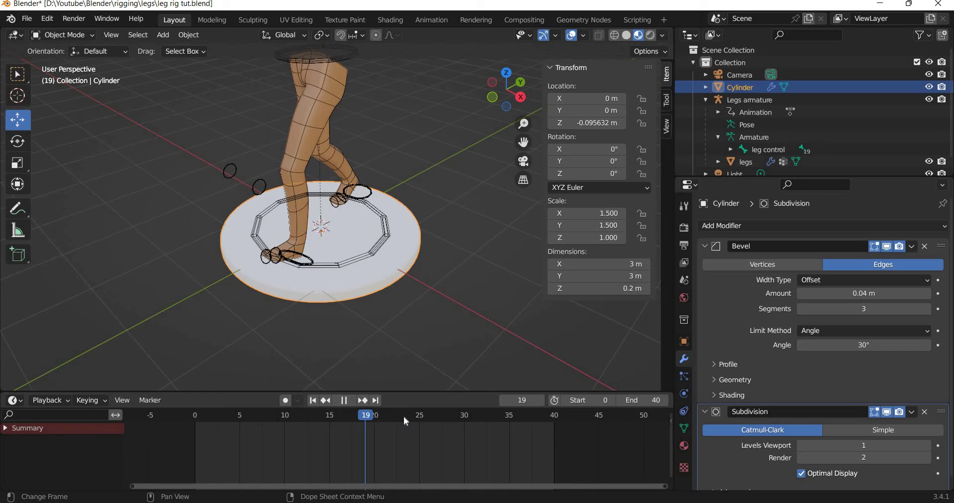
left_click(404, 416)
key("space")
left_click_drag(607, 278, 605, 266)
type("4")
key("Return")
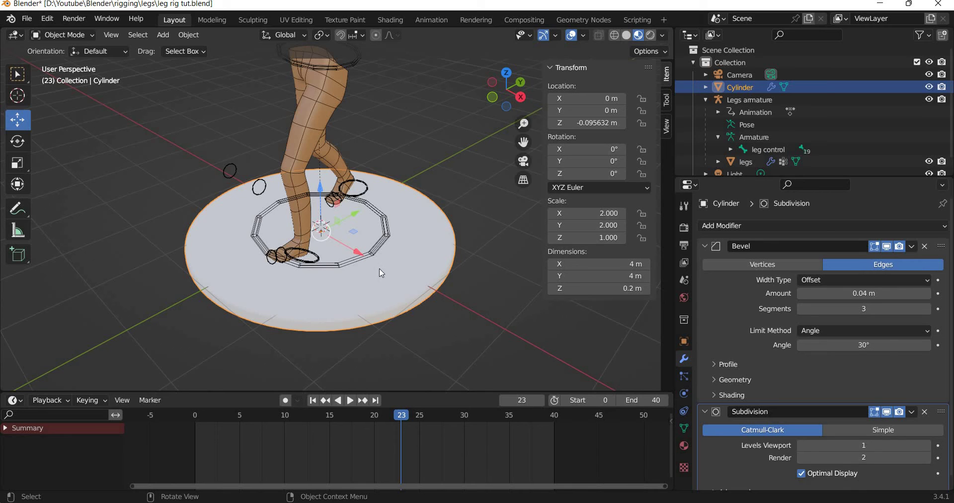
Hide the legs armature in the viewport, leaving only the legs mesh on the disc
scroll(379, 269, "down", 4)
middle_click_drag(380, 249, 948, 111)
scroll(380, 250, "up", 4)
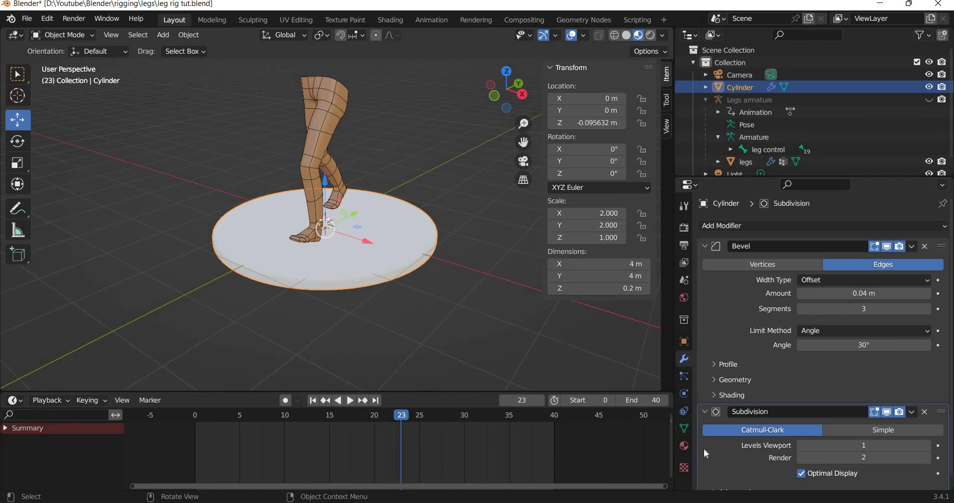
Give the cylinder a new material with a beige base color of hue 0.102 and saturation 0.416
left_click(683, 446)
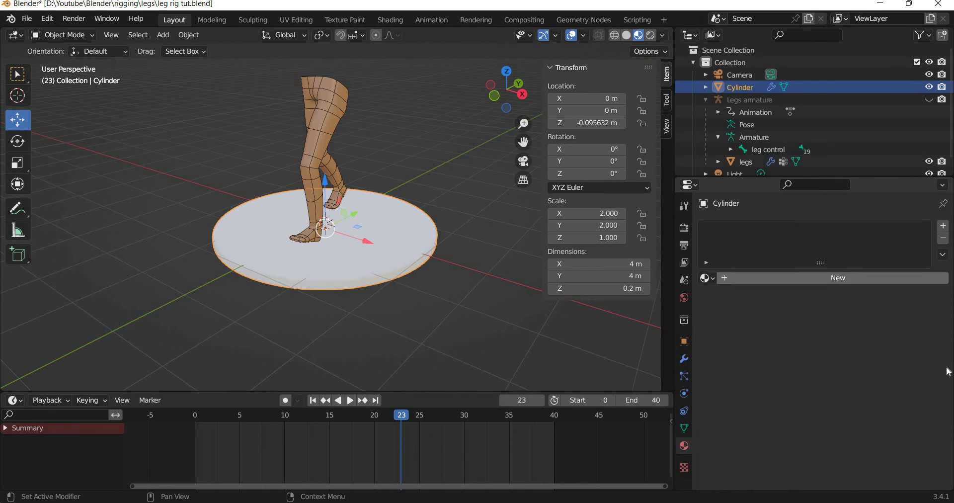
left_click(838, 278)
left_click(870, 407)
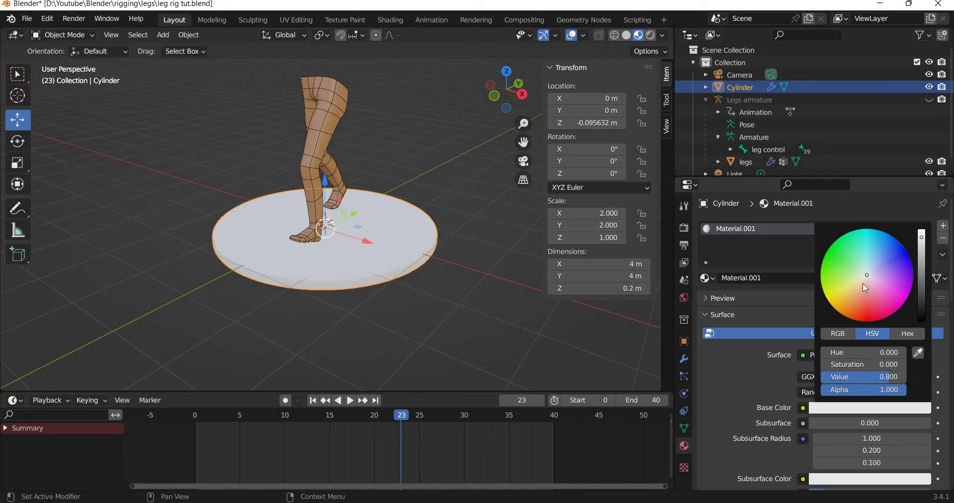
left_click(861, 283)
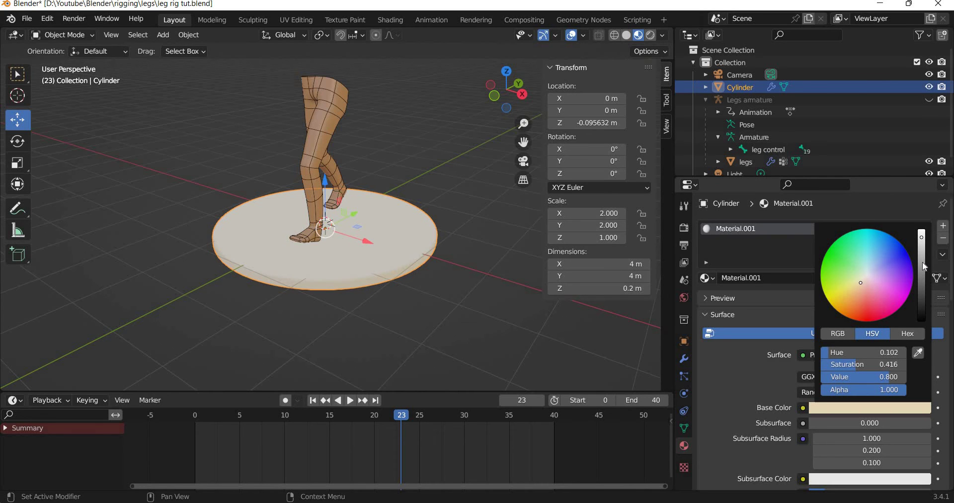
Deselect everything and view the scene through the camera
key("alt+a")
mouse_move(329, 290)
middle_mouse_down()
mouse_move(307, 297)
mouse_move(330, 291)
middle_mouse_up()
key("KP_0")
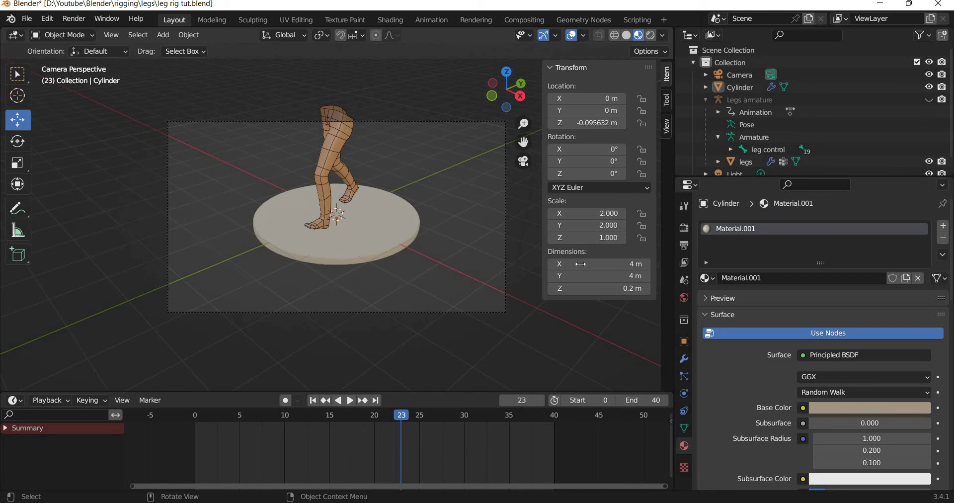
Lock the camera to the view and reframe it so the legs stand on the disc seen from a low angle
left_click(666, 126)
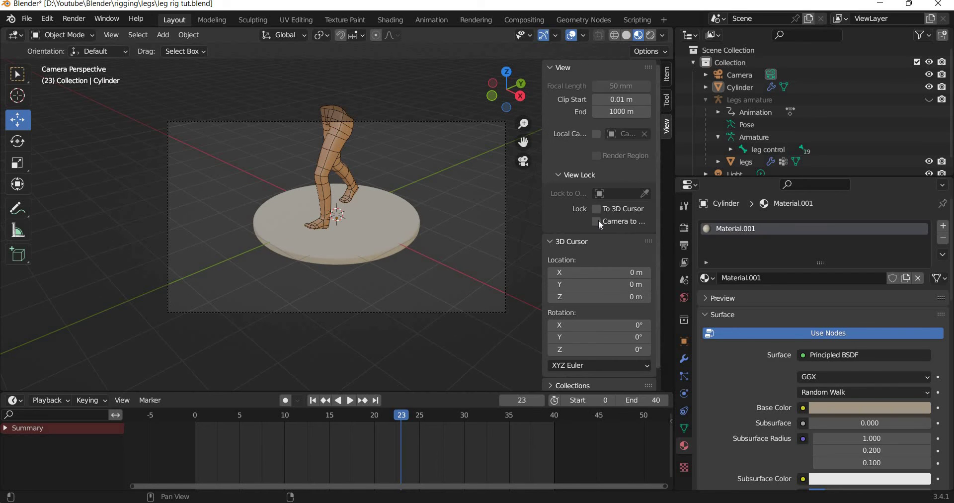
scroll(366, 261, "up", 3)
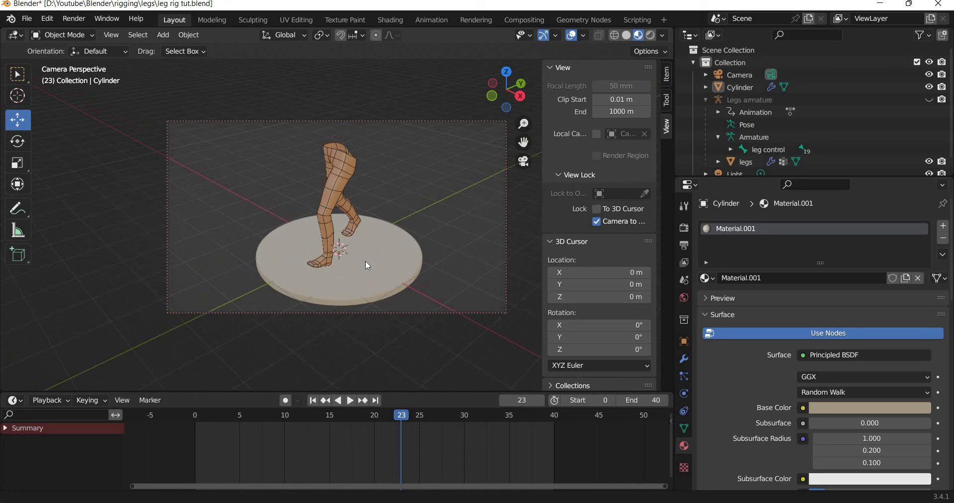
mouse_move(366, 251)
middle_mouse_down()
mouse_move(367, 234)
mouse_move(368, 259)
middle_mouse_up()
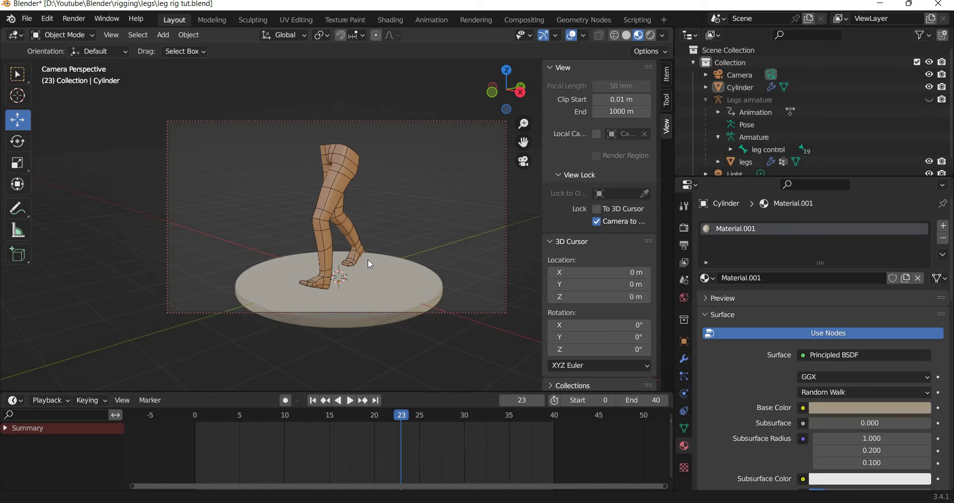
Preview the scene with rendered shading and switch the render engine to Cycles
left_click(684, 227)
left_click(871, 228)
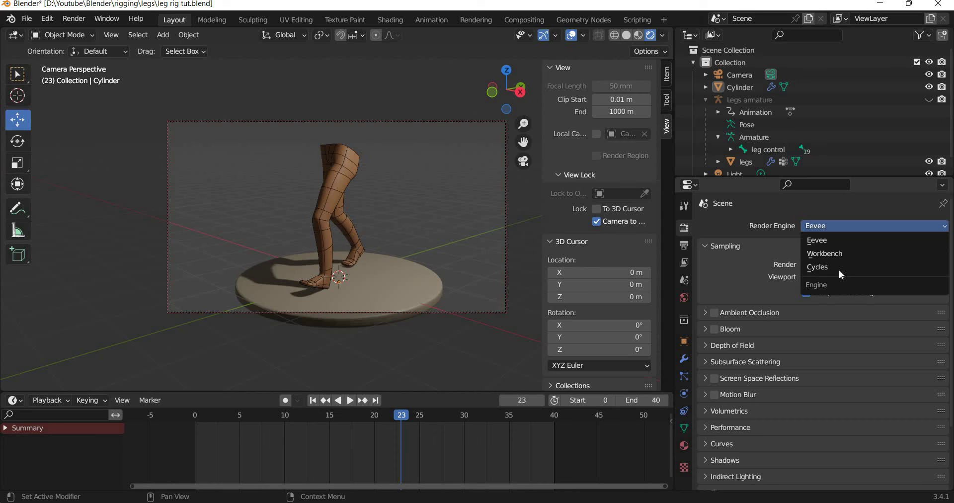
key("Return")
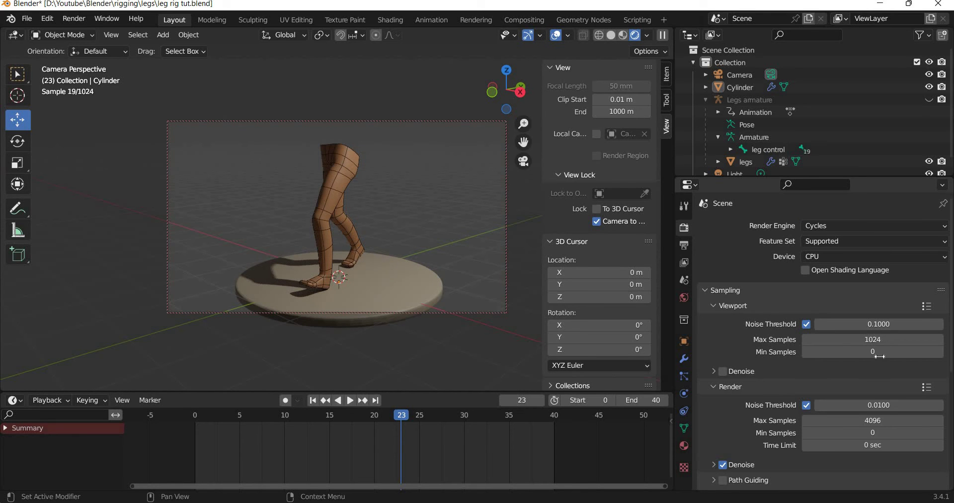
Set the maximum samples to 32 for both viewport and render, and enable viewport denoising
left_click(872, 340)
type("32")
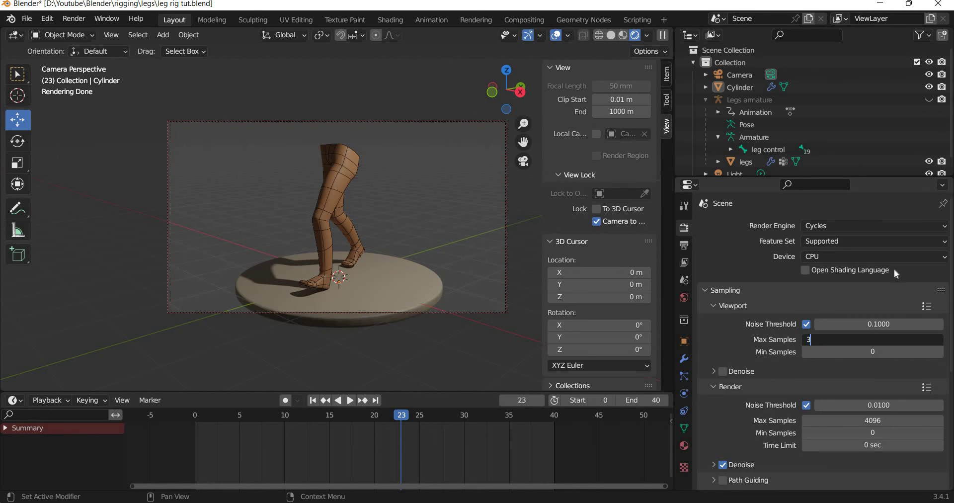
key("Return")
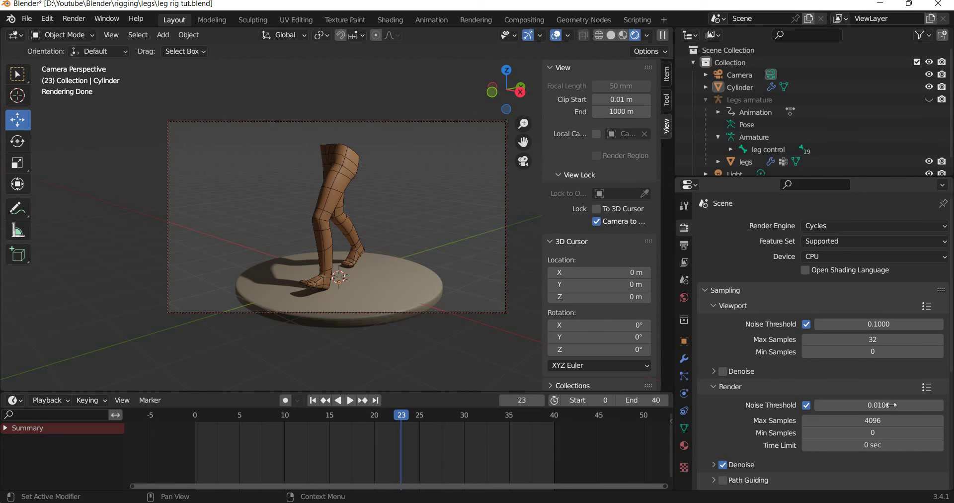
left_click(723, 371)
double_click(849, 421)
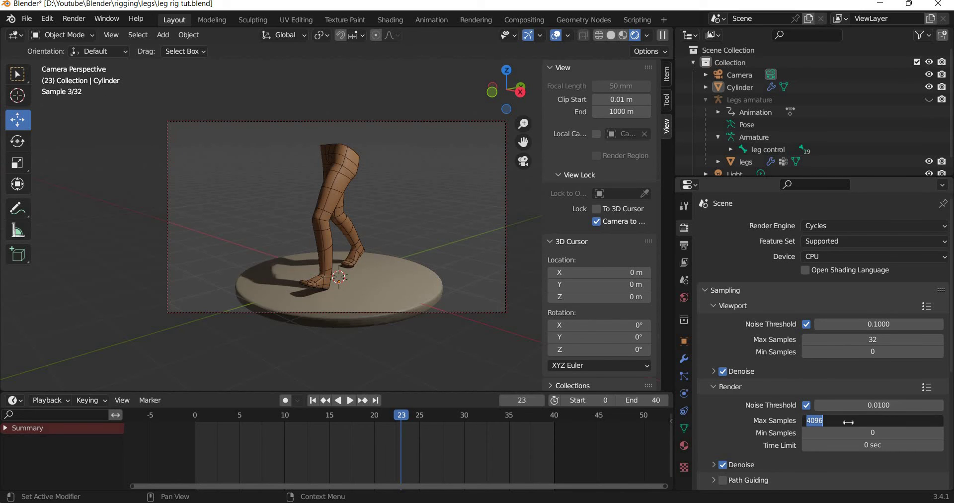
type("32")
key("Return")
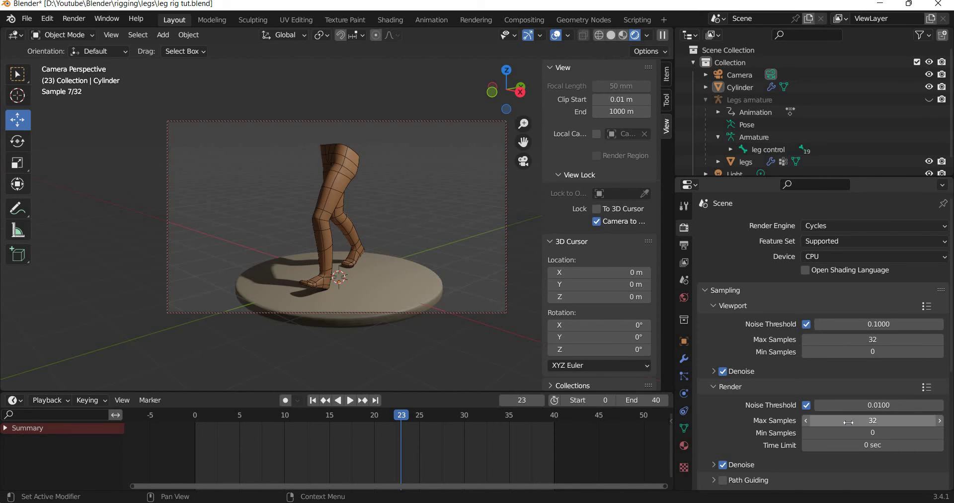
Set the output resolution to 1280 × 720 px
left_click(685, 245)
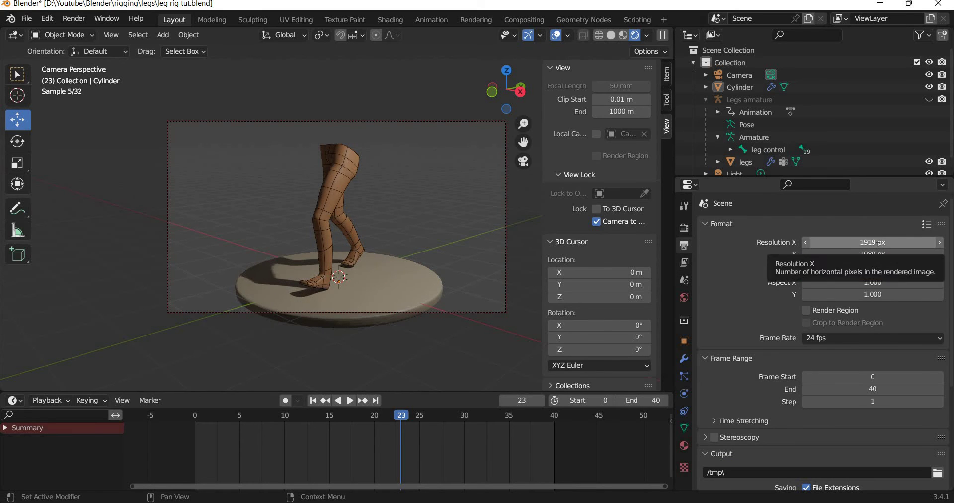
left_click(877, 243)
type("1280")
key("Return")
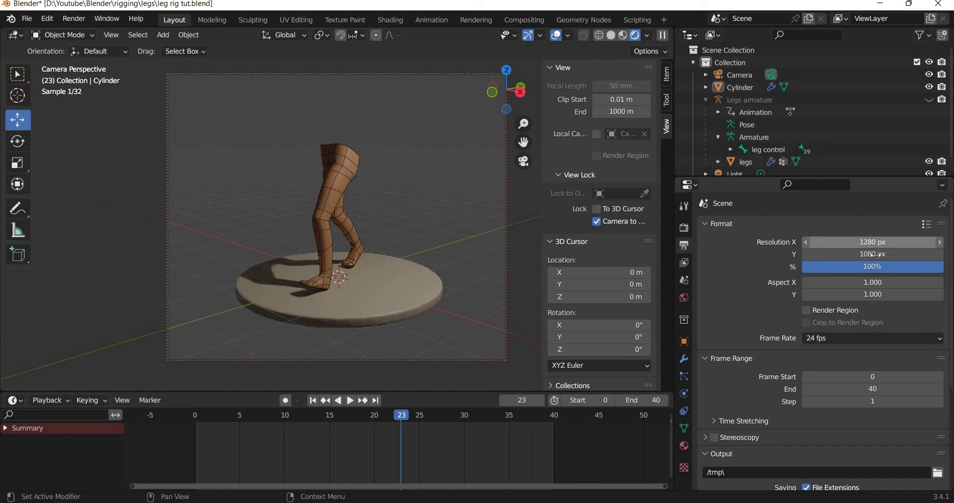
left_click(881, 255)
type("720")
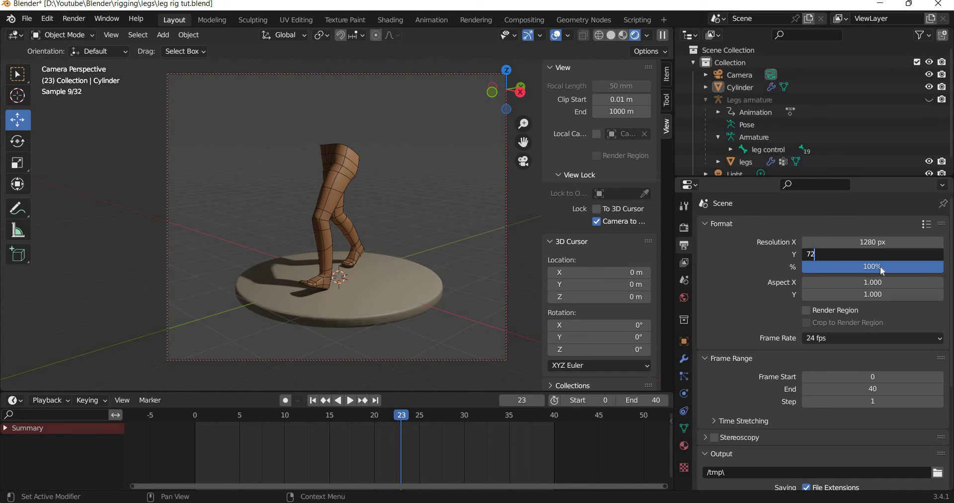
key("Return")
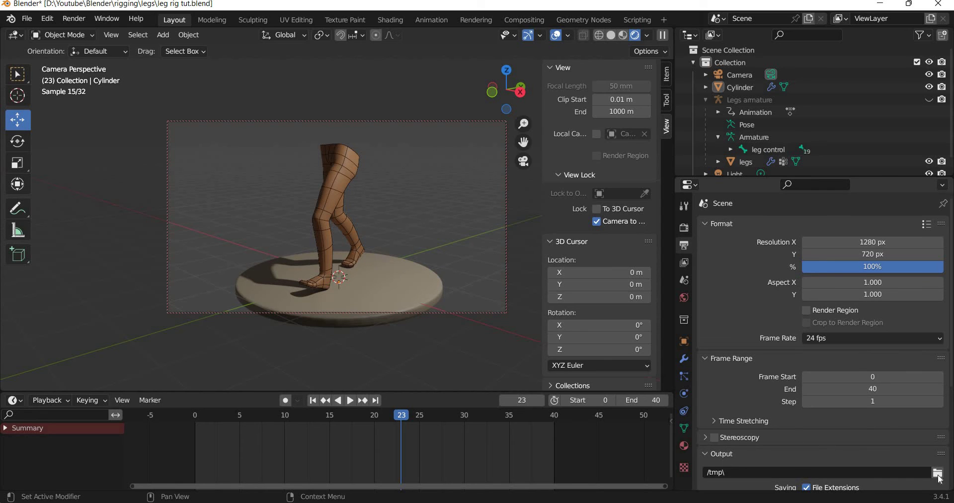
Set the render output path to a file named "tut video" in the rigging\legs folder
scroll(888, 405, "down", 4)
left_click(924, 393)
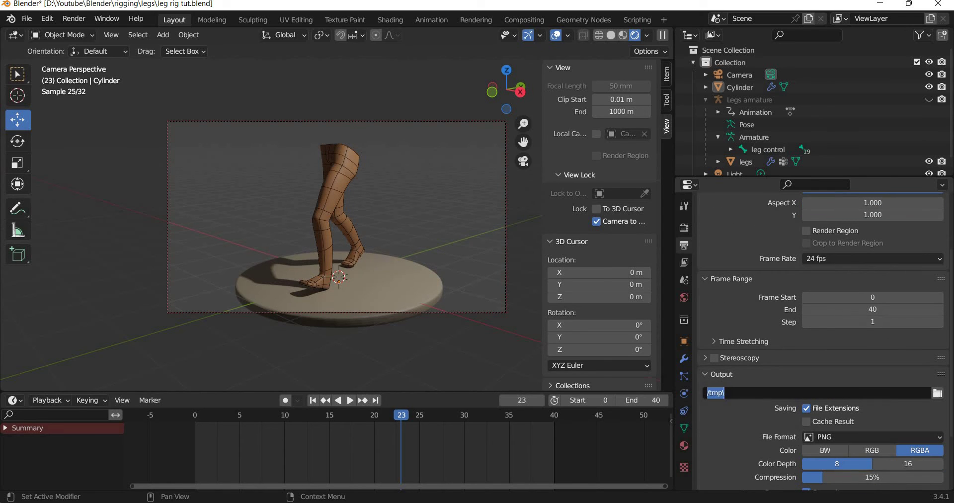
left_click(938, 395)
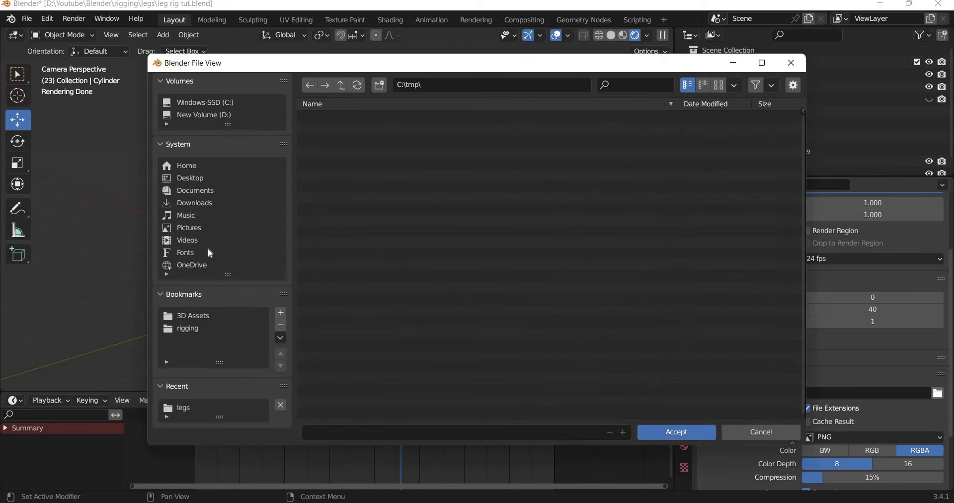
left_click(191, 330)
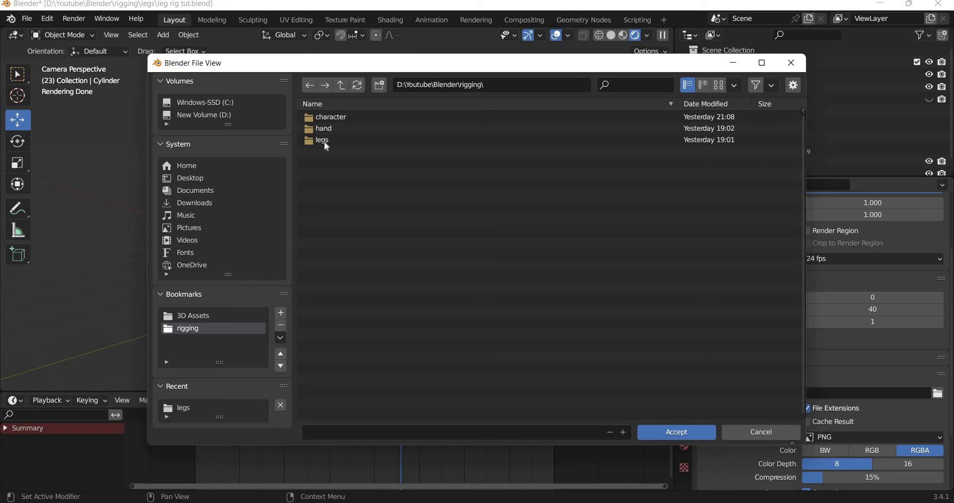
left_click(323, 140)
left_click(318, 435)
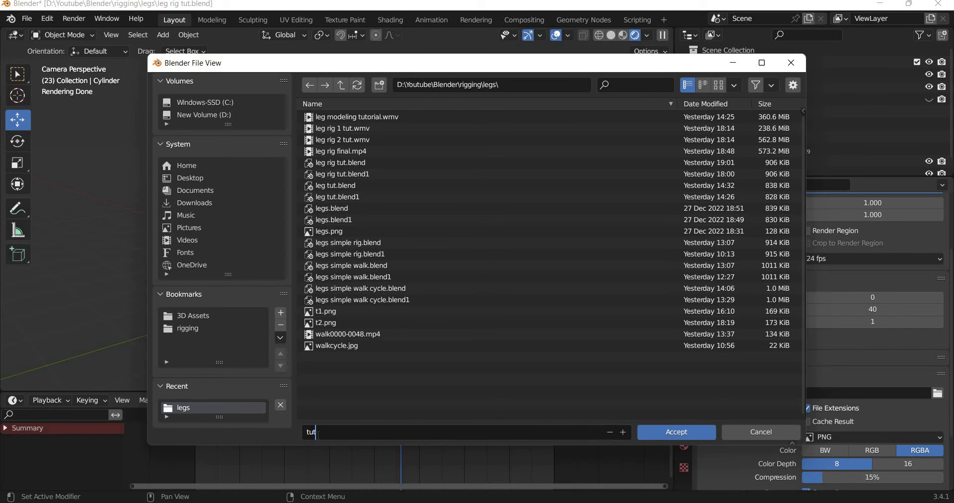
type("tut video")
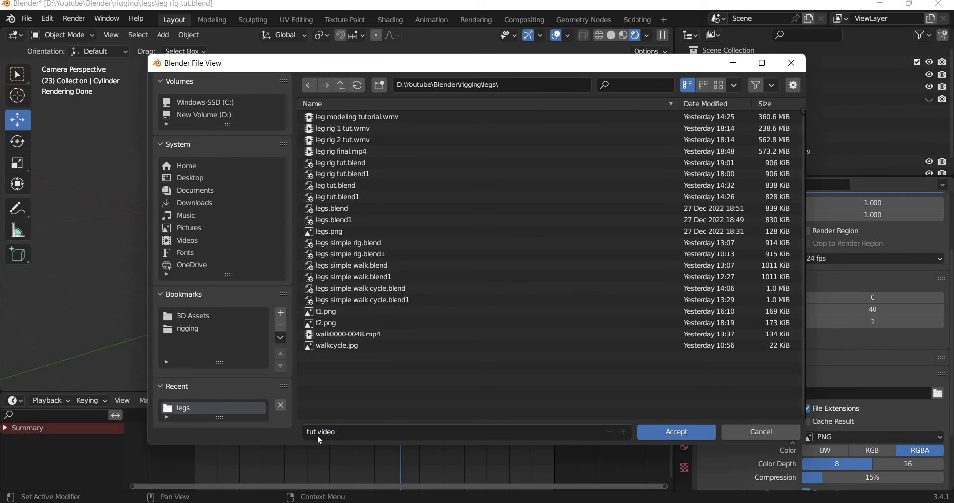
key("Return")
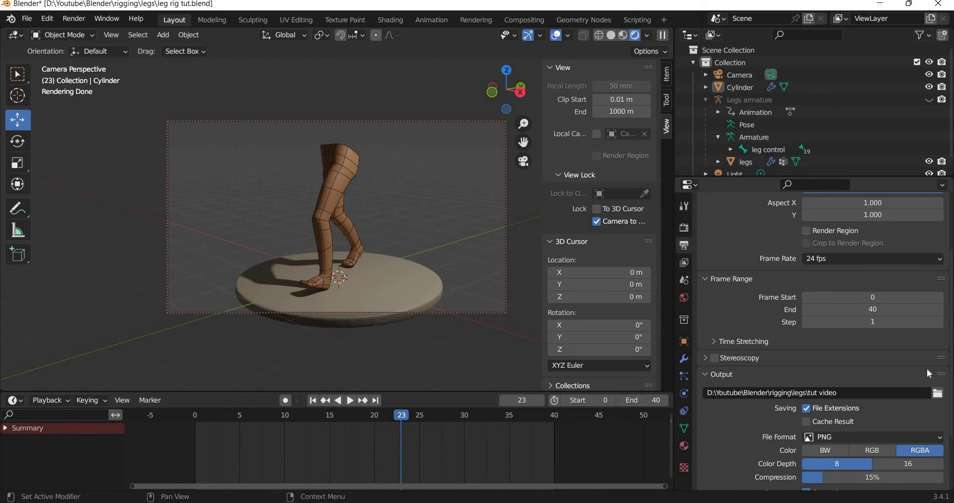
Set the output file format to FFmpeg Video and the encoding container to MPEG-4
left_click(880, 437)
left_click(902, 369)
scroll(750, 450, "down", 1)
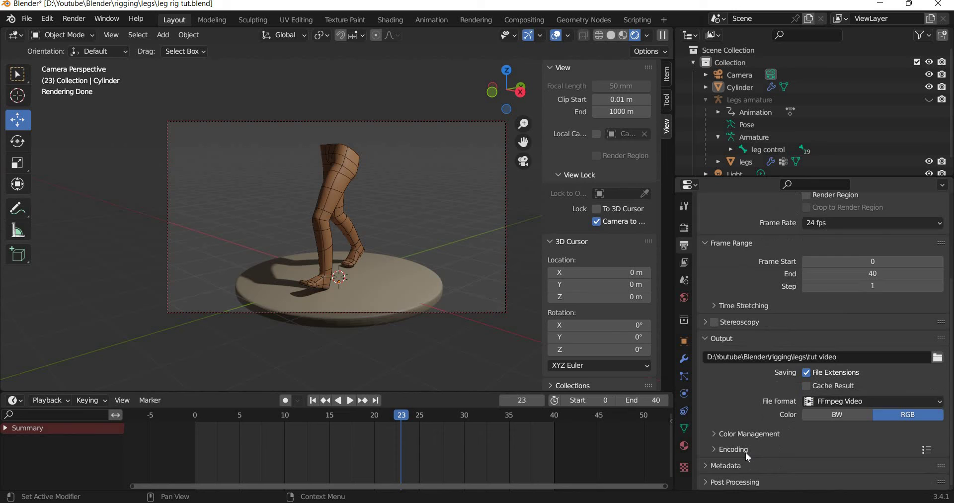
left_click(747, 452)
scroll(890, 398, "down", 4)
left_click(884, 387)
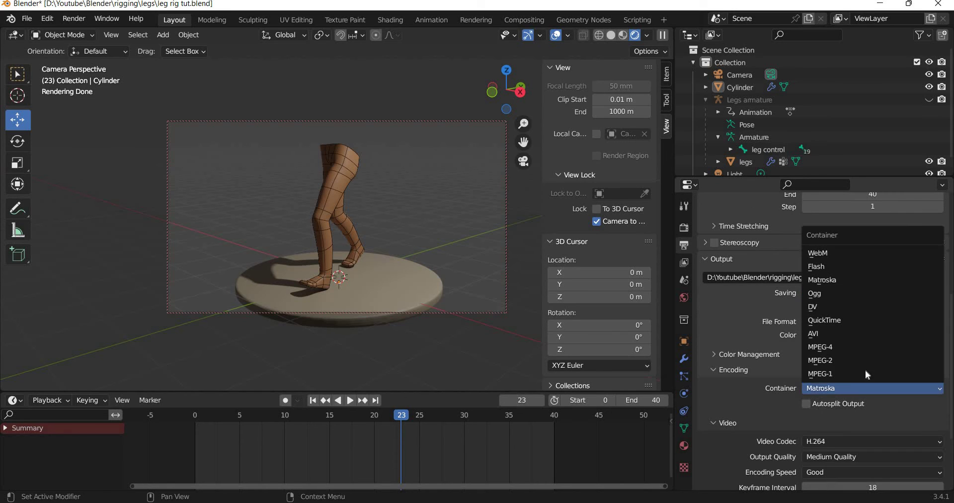
key("Return")
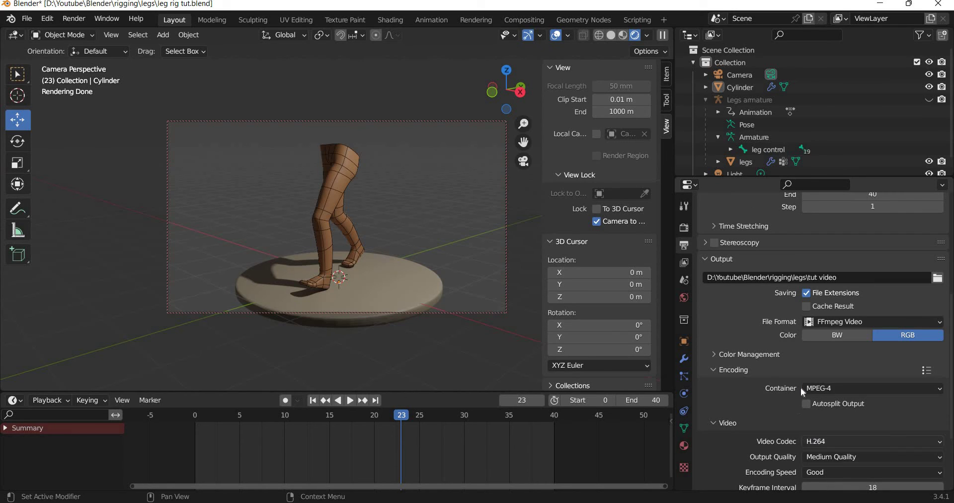
scroll(801, 386, "up", 4)
scroll(801, 386, "down", 4)
scroll(801, 385, "up", 10)
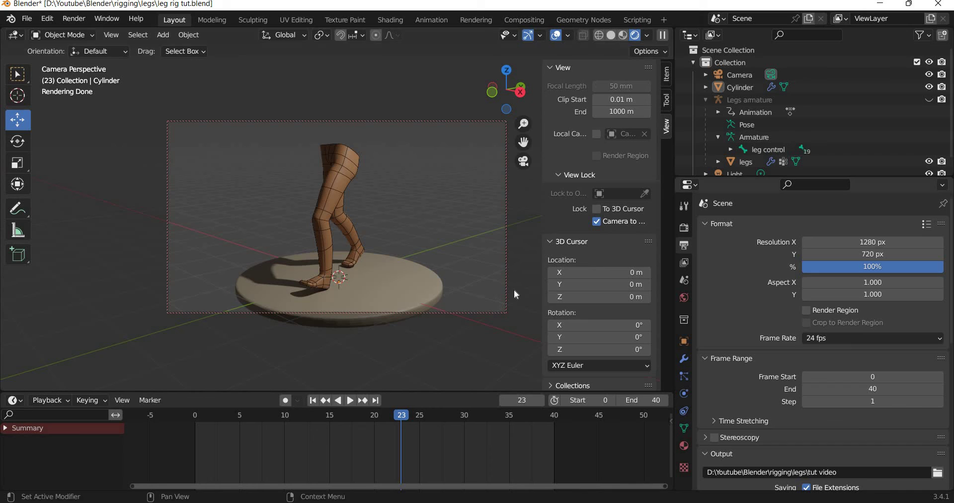
Try a Sky Texture as the world's background color and undo it
left_click(684, 297)
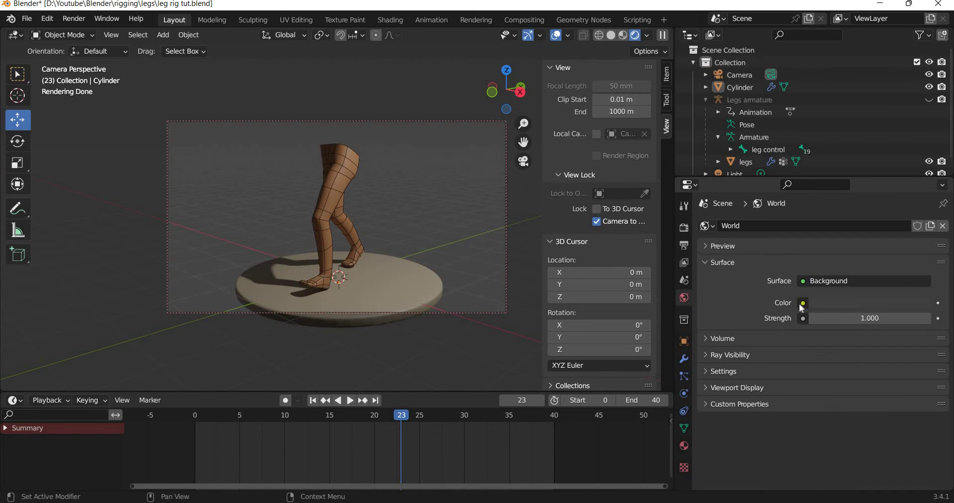
left_click(804, 303)
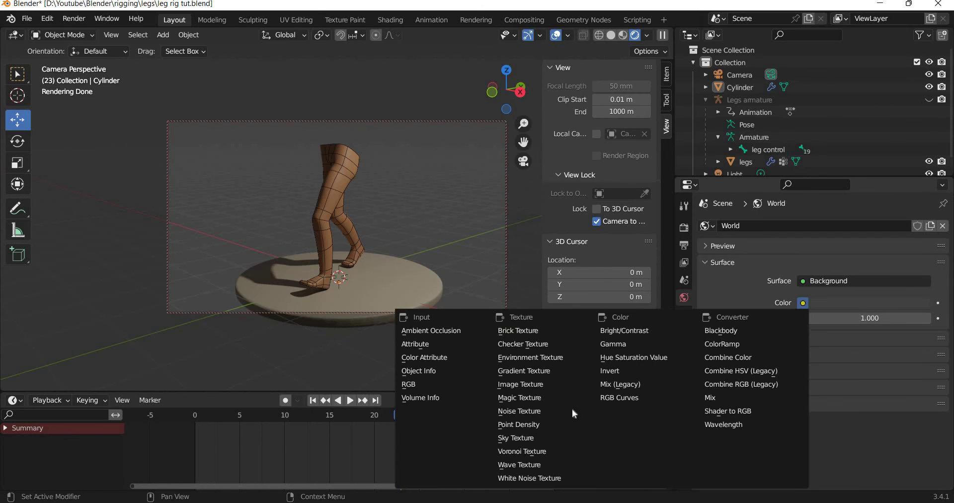
left_click(517, 437)
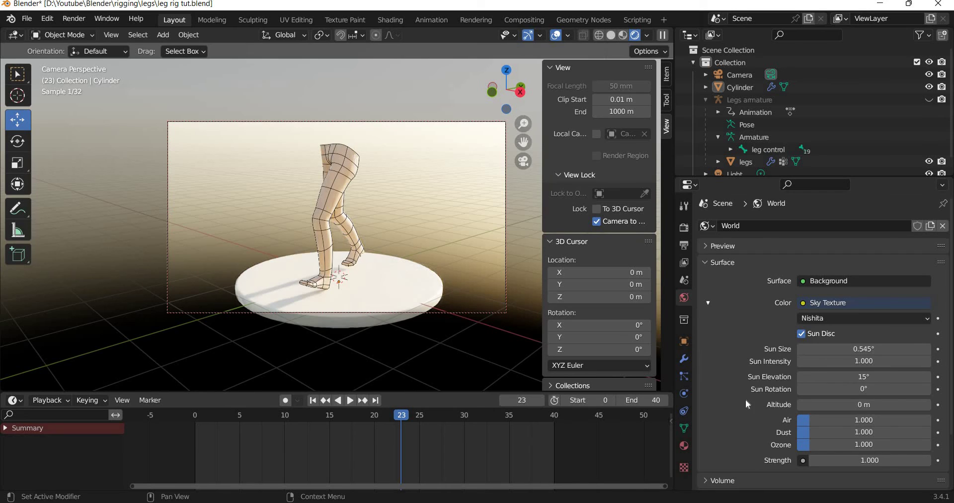
key("ctrl+z")
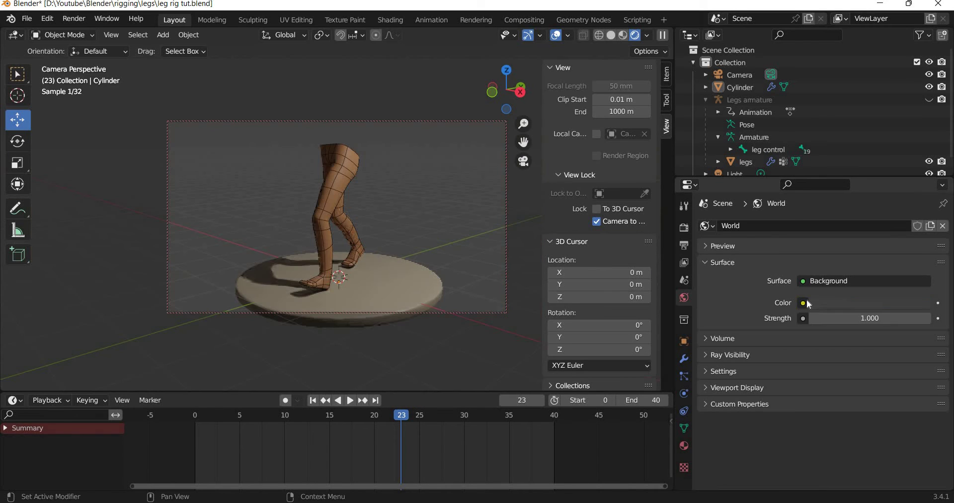
Apply a Sky Texture to the world's background color, with sun intensity 0.2 and strength 0.2
left_click(803, 303)
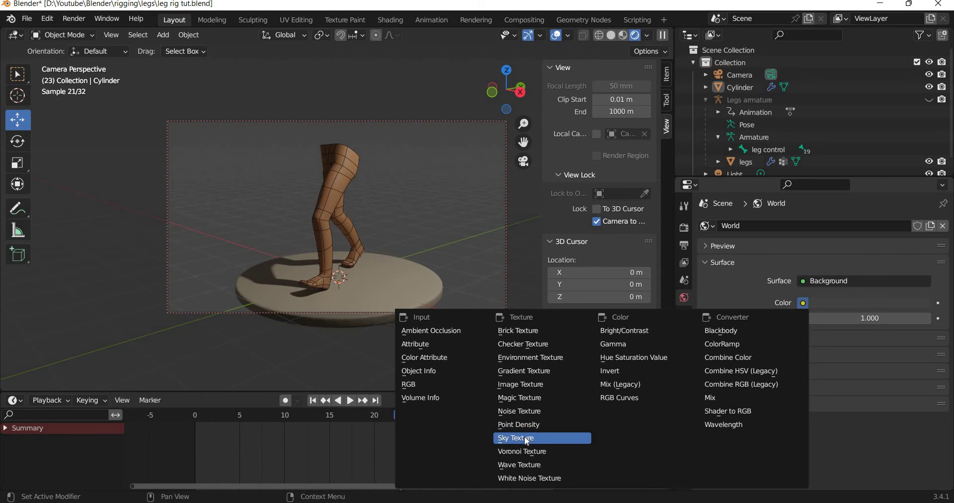
left_click(541, 437)
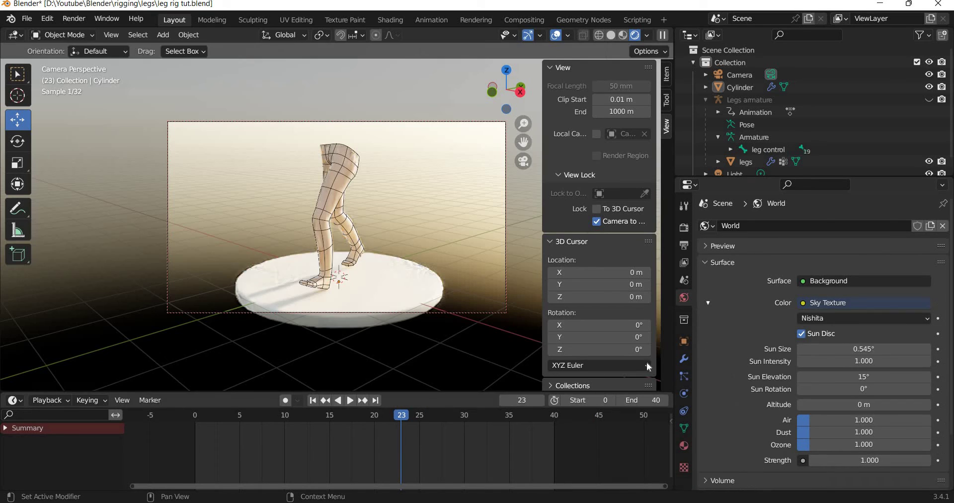
left_click(863, 361)
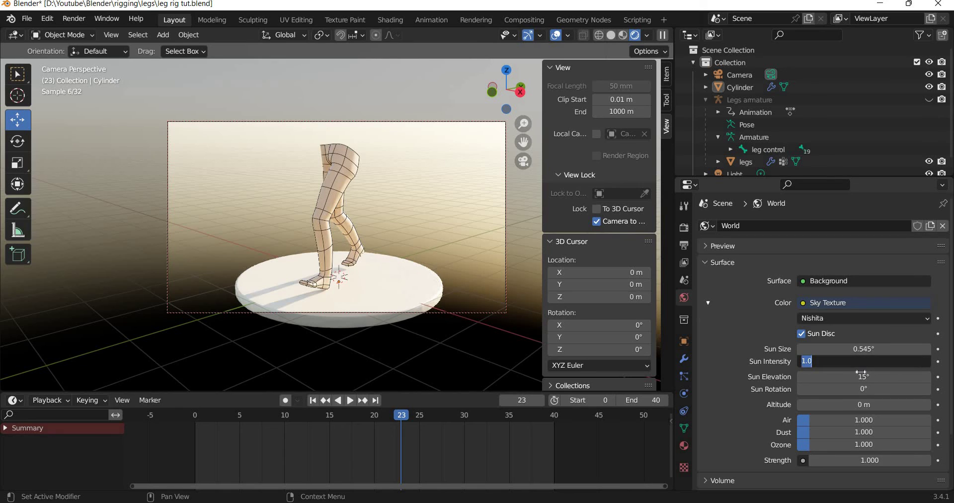
type(".2")
key("Return")
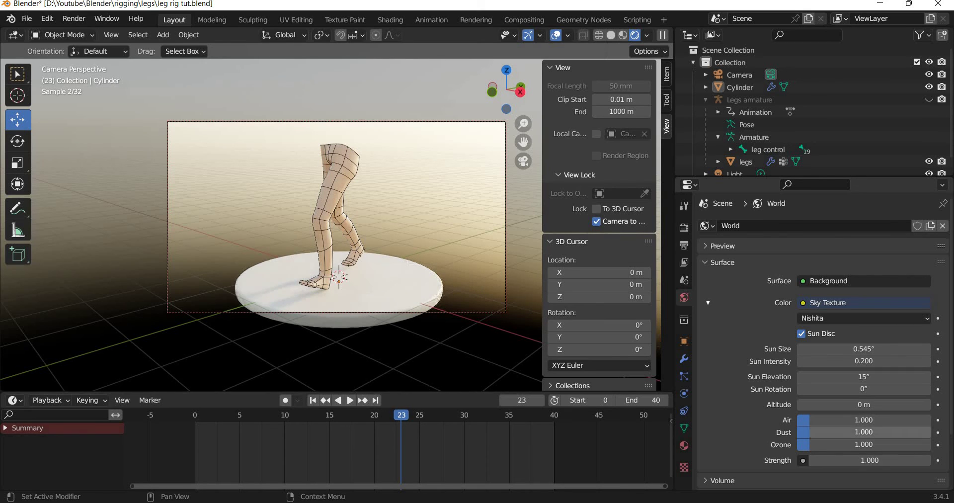
left_click(865, 464)
type(".2")
key("Return")
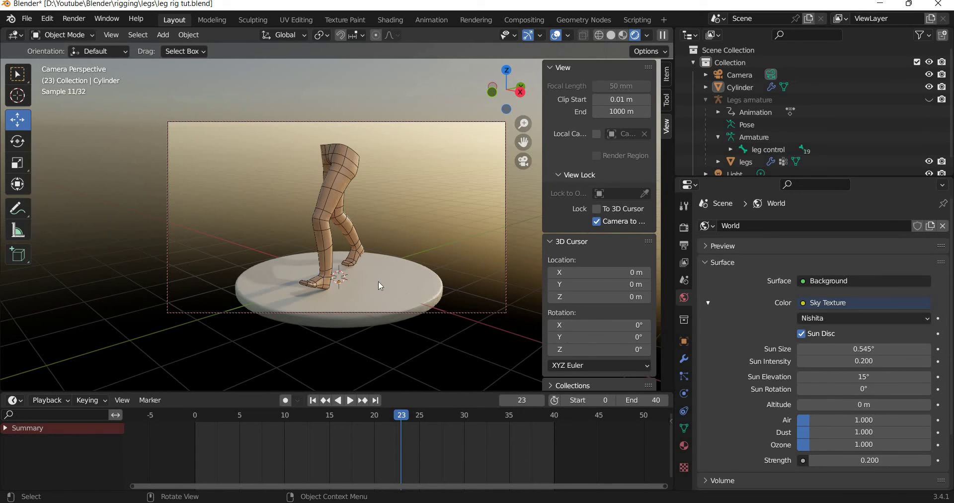
Move the camera to a slightly higher angle over the disc and delete the Light object from the scene
middle_click_drag(407, 281, 407, 281)
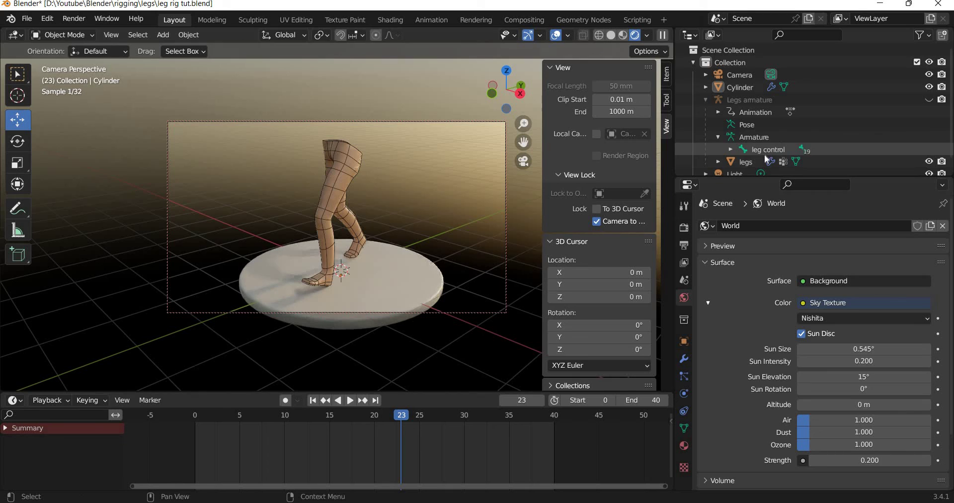
scroll(764, 154, "down", 1)
left_click(741, 163)
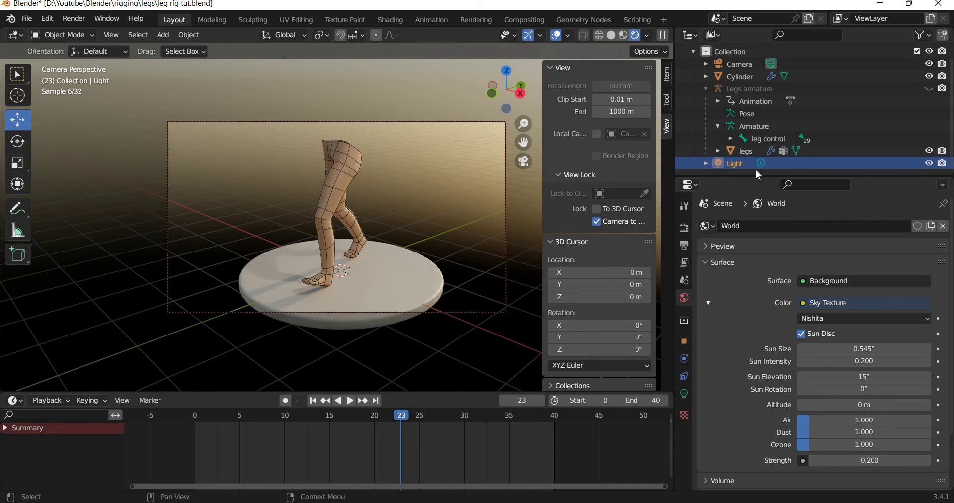
key("Delete")
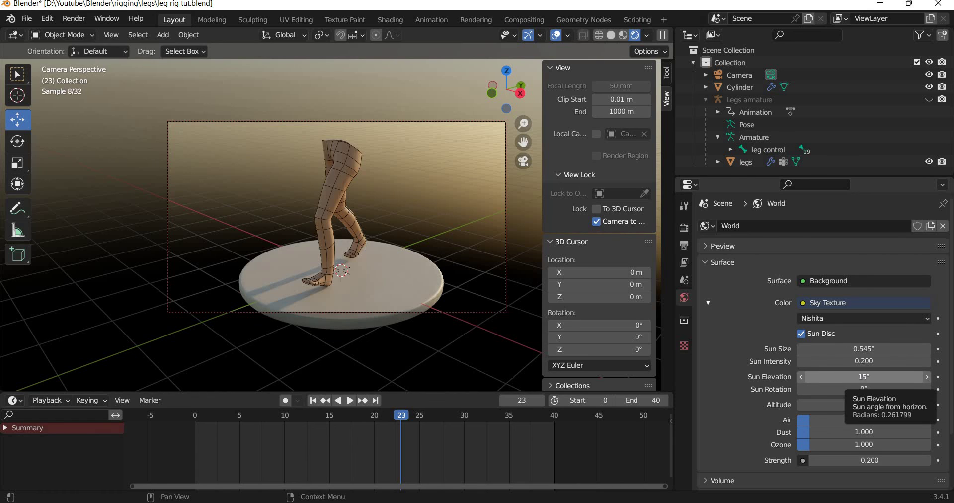
Set the Sky Texture's sun elevation to 63.1°, sun rotation to 86.7°, altitude to 22 m and dust to 7.471
left_click_drag(854, 377, 914, 376)
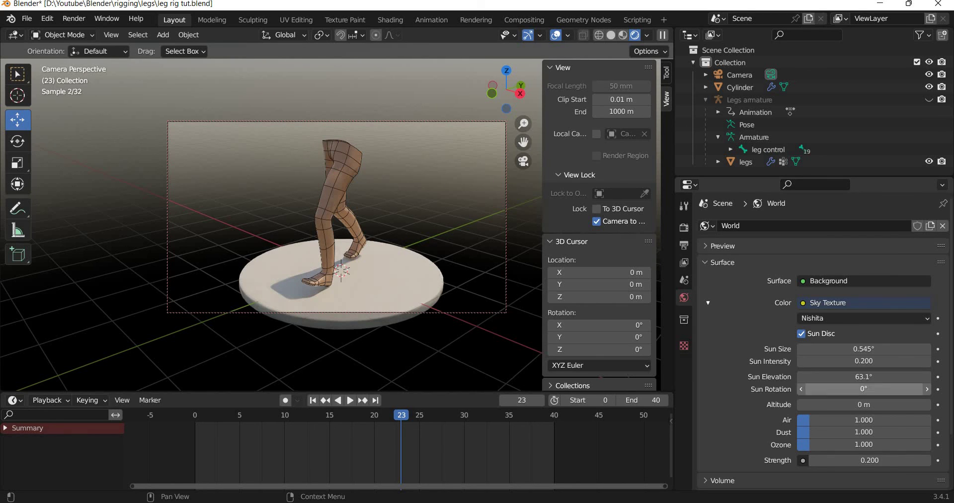
left_click_drag(836, 390, 862, 391)
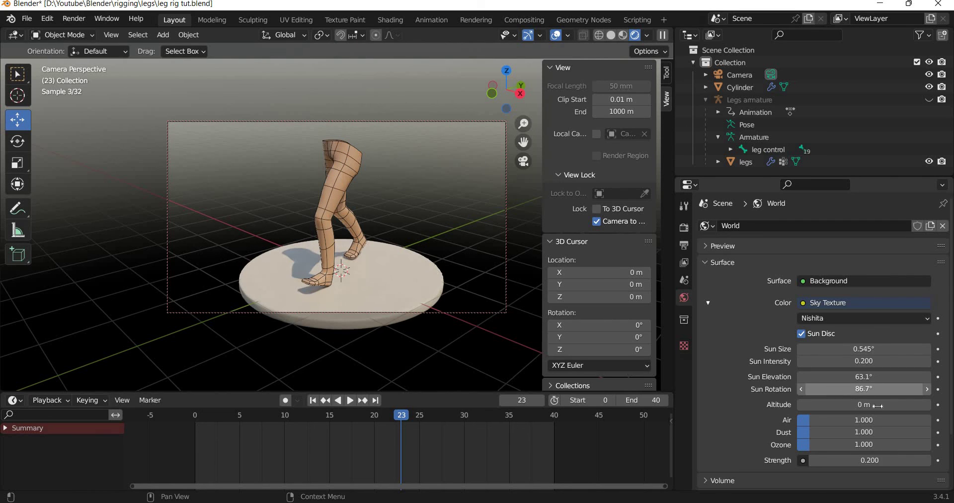
left_click_drag(858, 431, 859, 436)
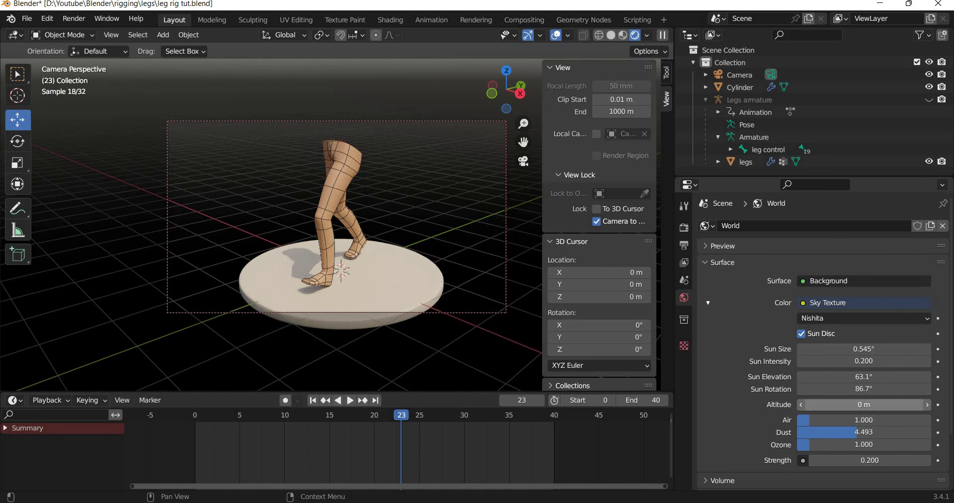
left_click_drag(864, 405, 882, 405)
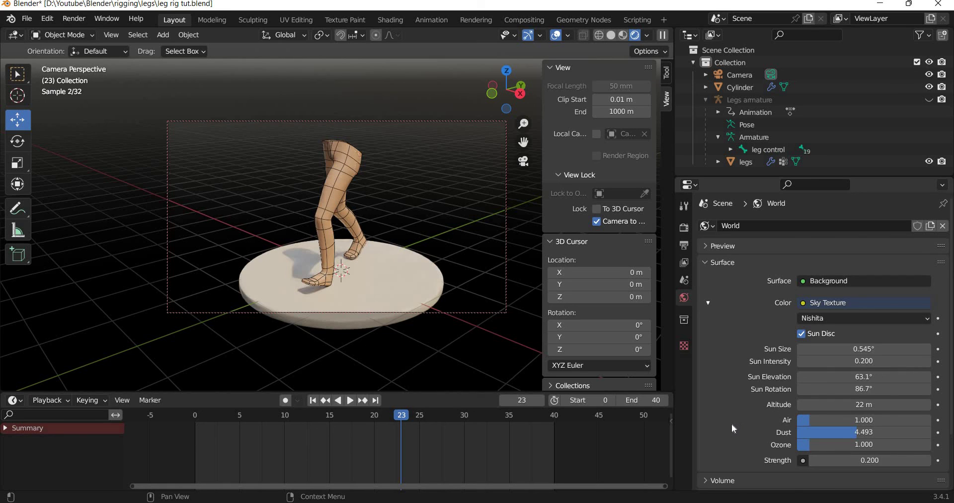
left_click_drag(840, 433, 894, 432)
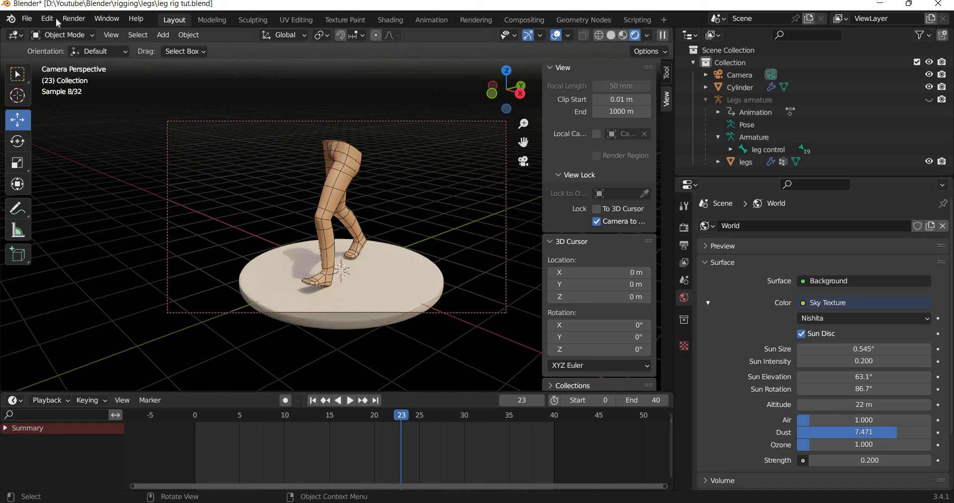
Render a test image of the current frame, check the whole picture and close the render window
left_click(74, 19)
left_click(89, 34)
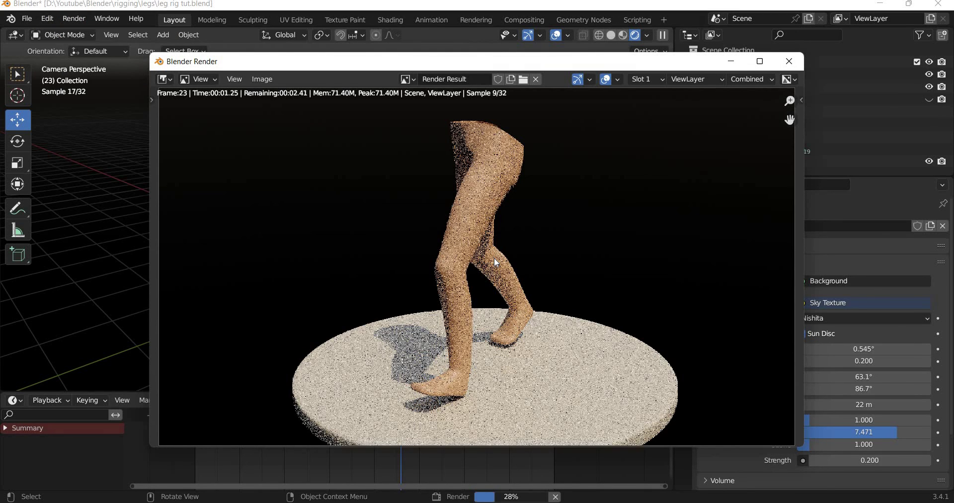
scroll(494, 257, "down", 1)
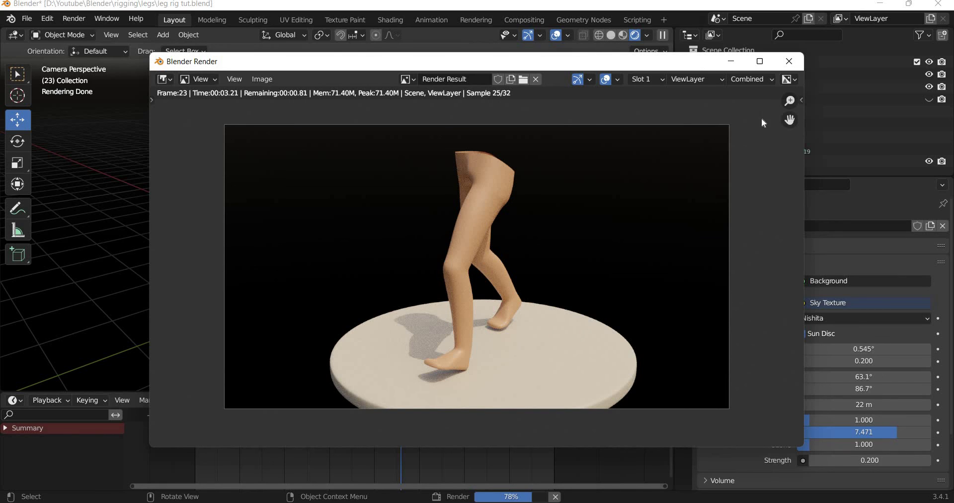
left_click(793, 62)
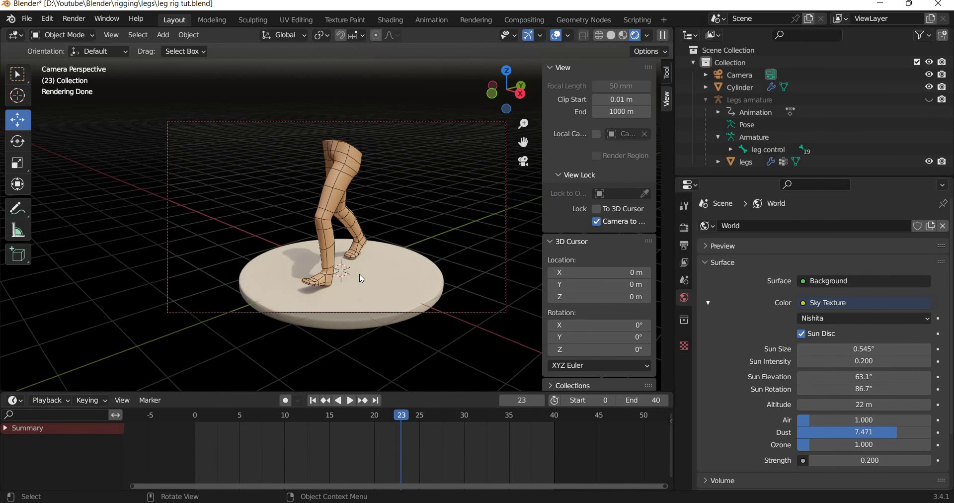
Lower the camera's viewing angle slightly over the disc and check the framing with another test image render
mouse_move(361, 285)
middle_mouse_down()
mouse_move(359, 271)
mouse_move(369, 291)
middle_mouse_up()
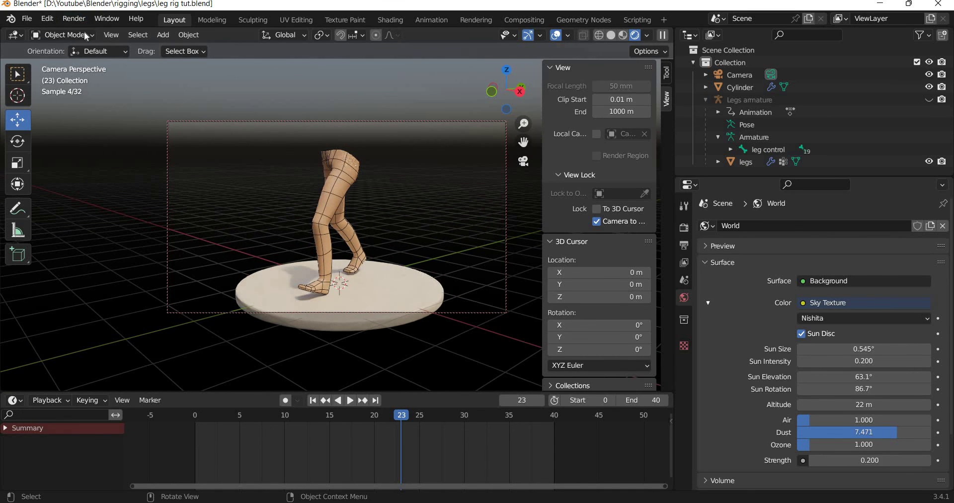
left_click(74, 19)
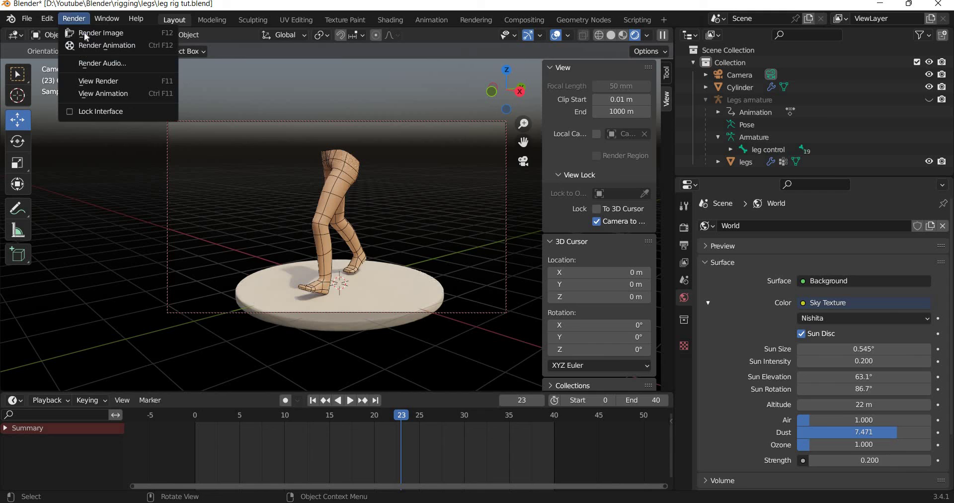
left_click(90, 34)
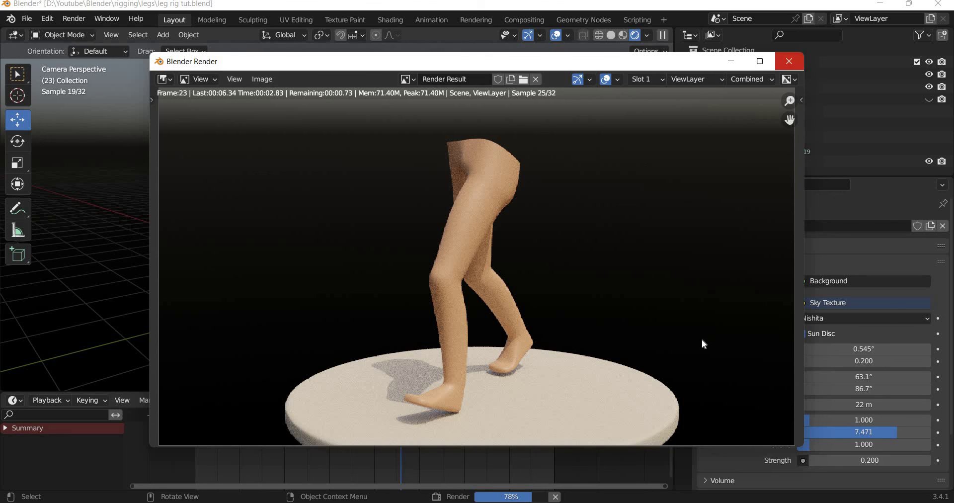
key("Escape")
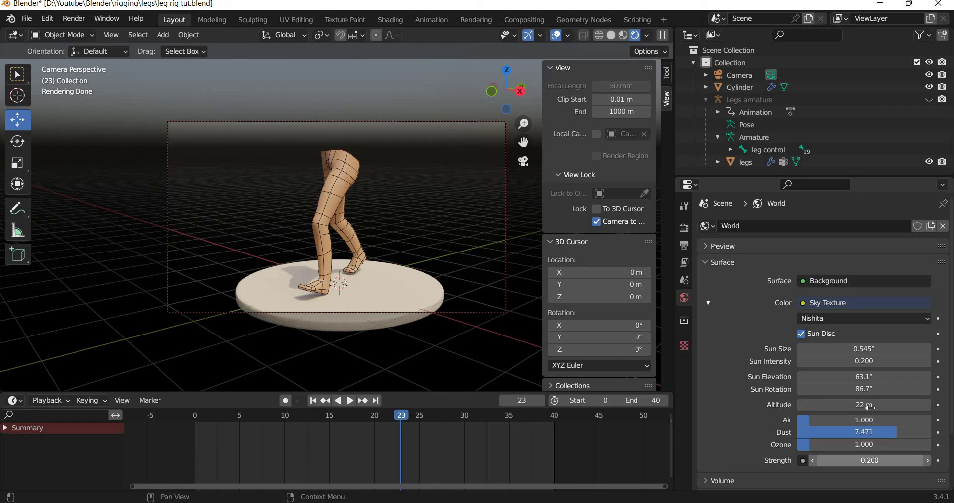
Set the Sky Texture's altitude to 0 m and its sun size to 3°
left_click(871, 405)
type("0")
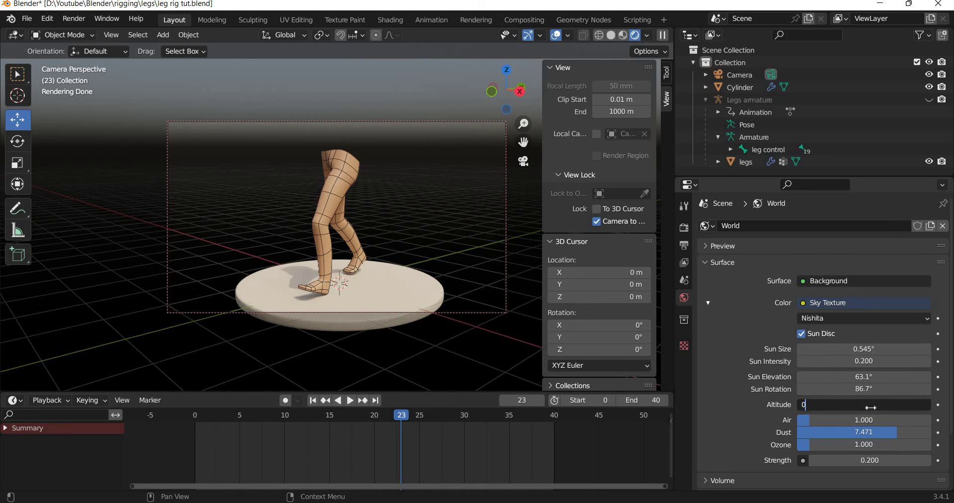
key("Return")
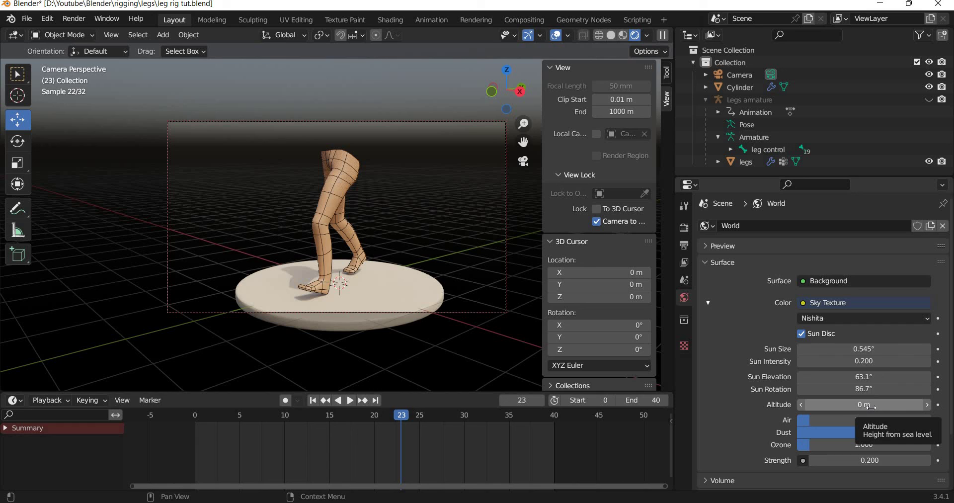
mouse_move(864, 349)
left_mouse_down()
mouse_move(900, 349)
mouse_move(874, 349)
left_mouse_up()
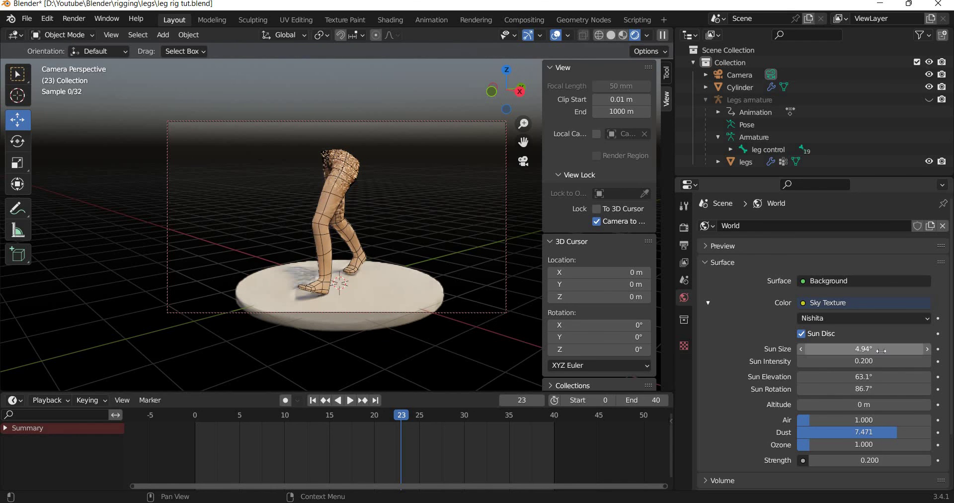
left_click_drag(877, 351, 883, 351)
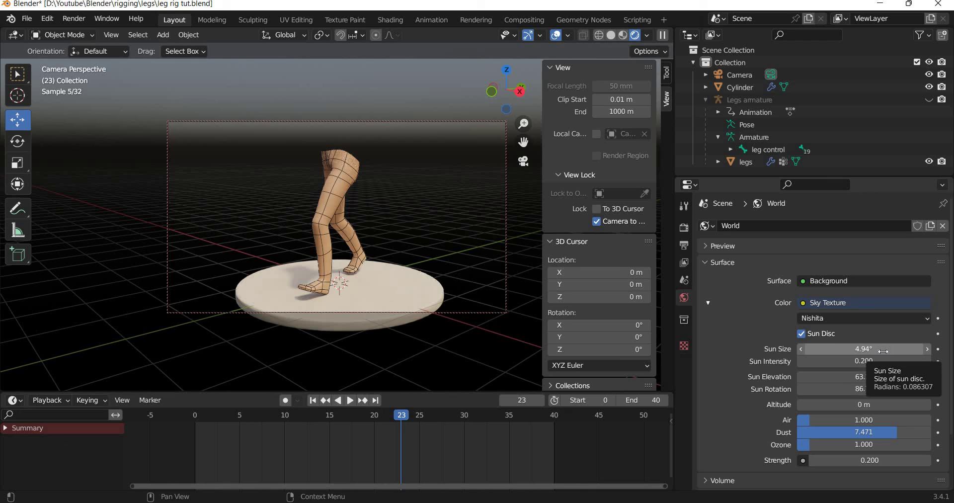
left_click(867, 350)
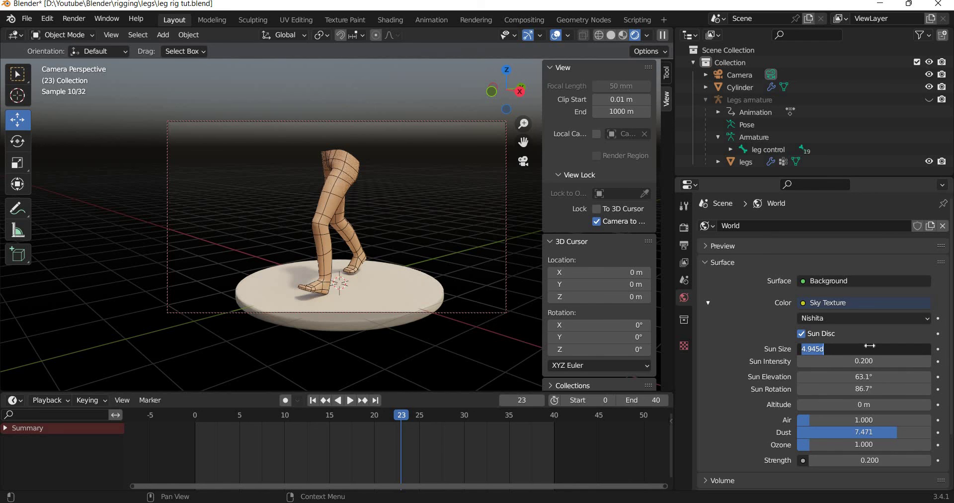
type("3")
key("Return")
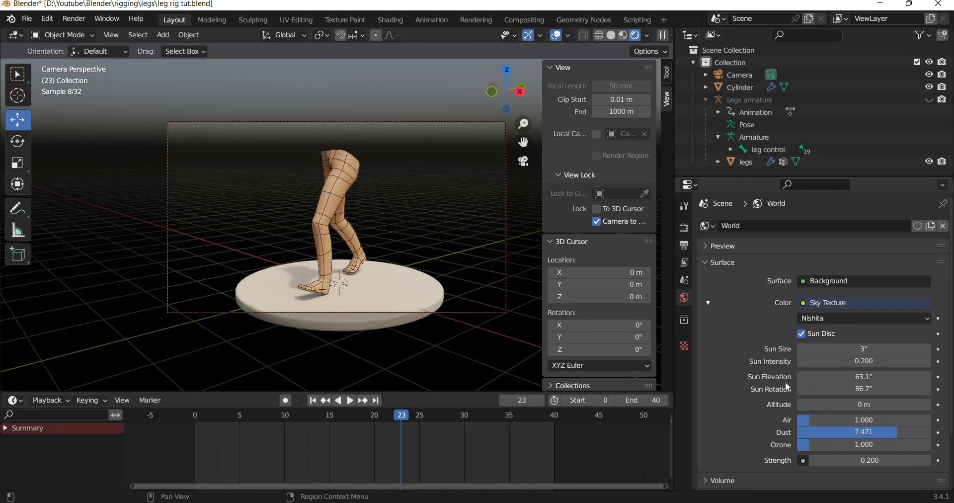
Enable Motion Blur in the scene's render settings and start rendering the animation
left_click(684, 228)
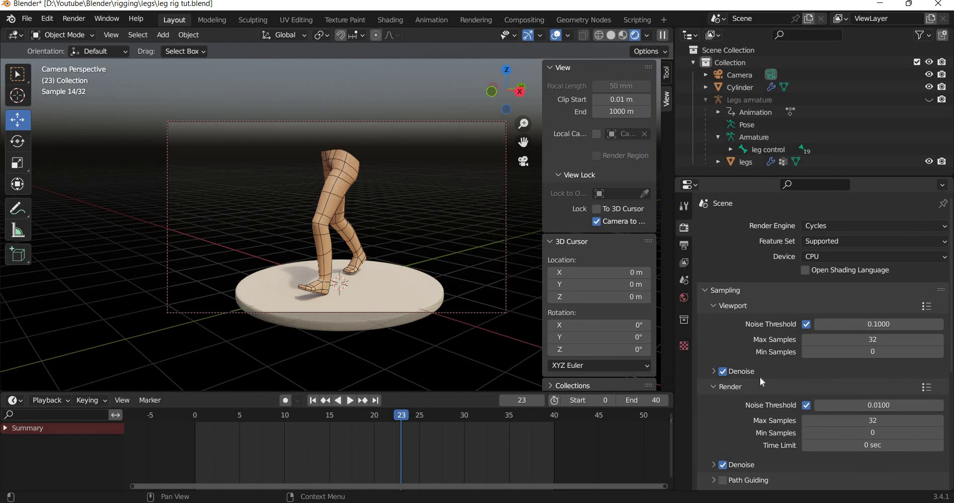
scroll(759, 377, "down", 7)
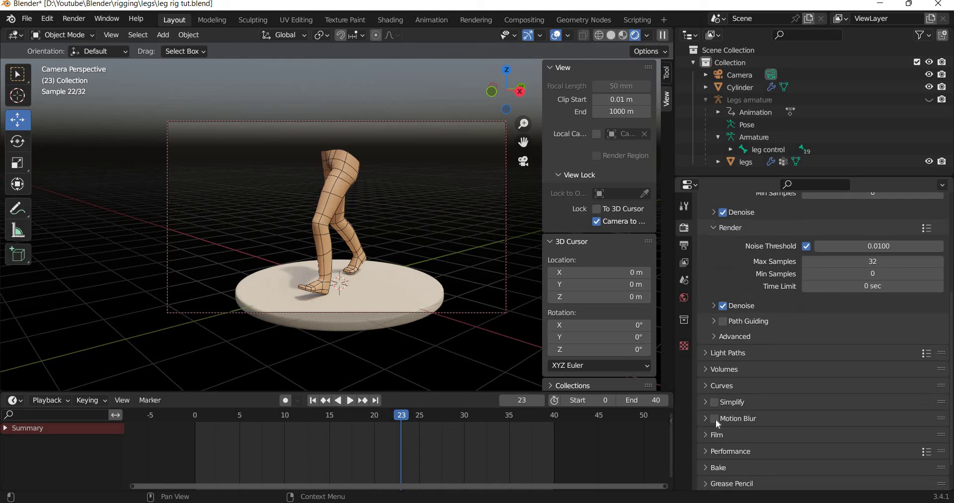
left_click(715, 418)
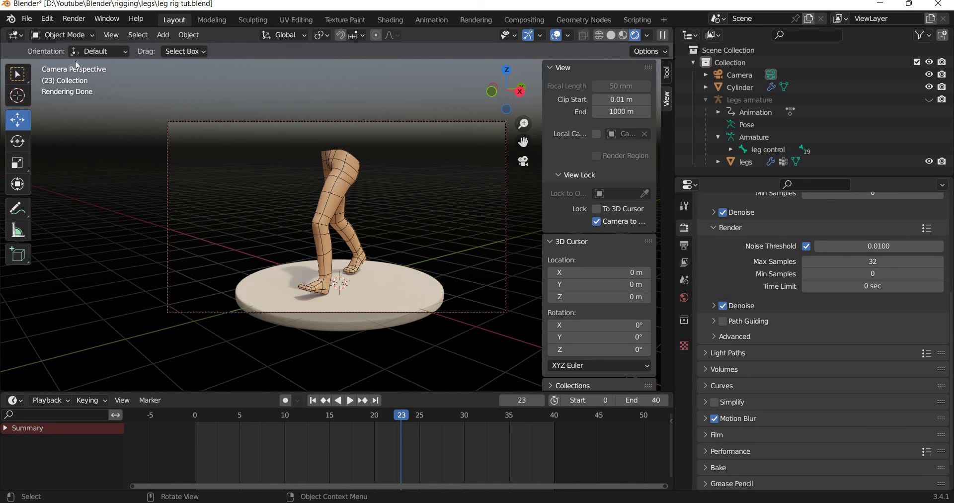
left_click(81, 21)
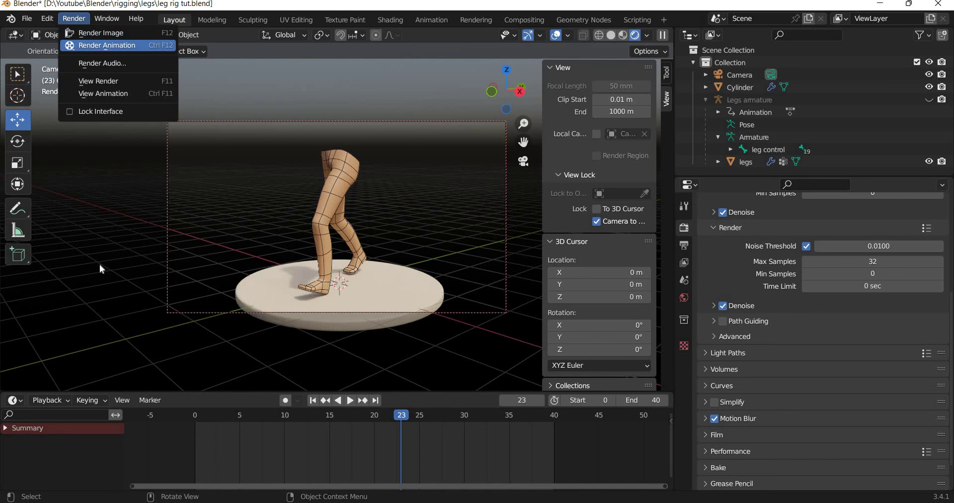